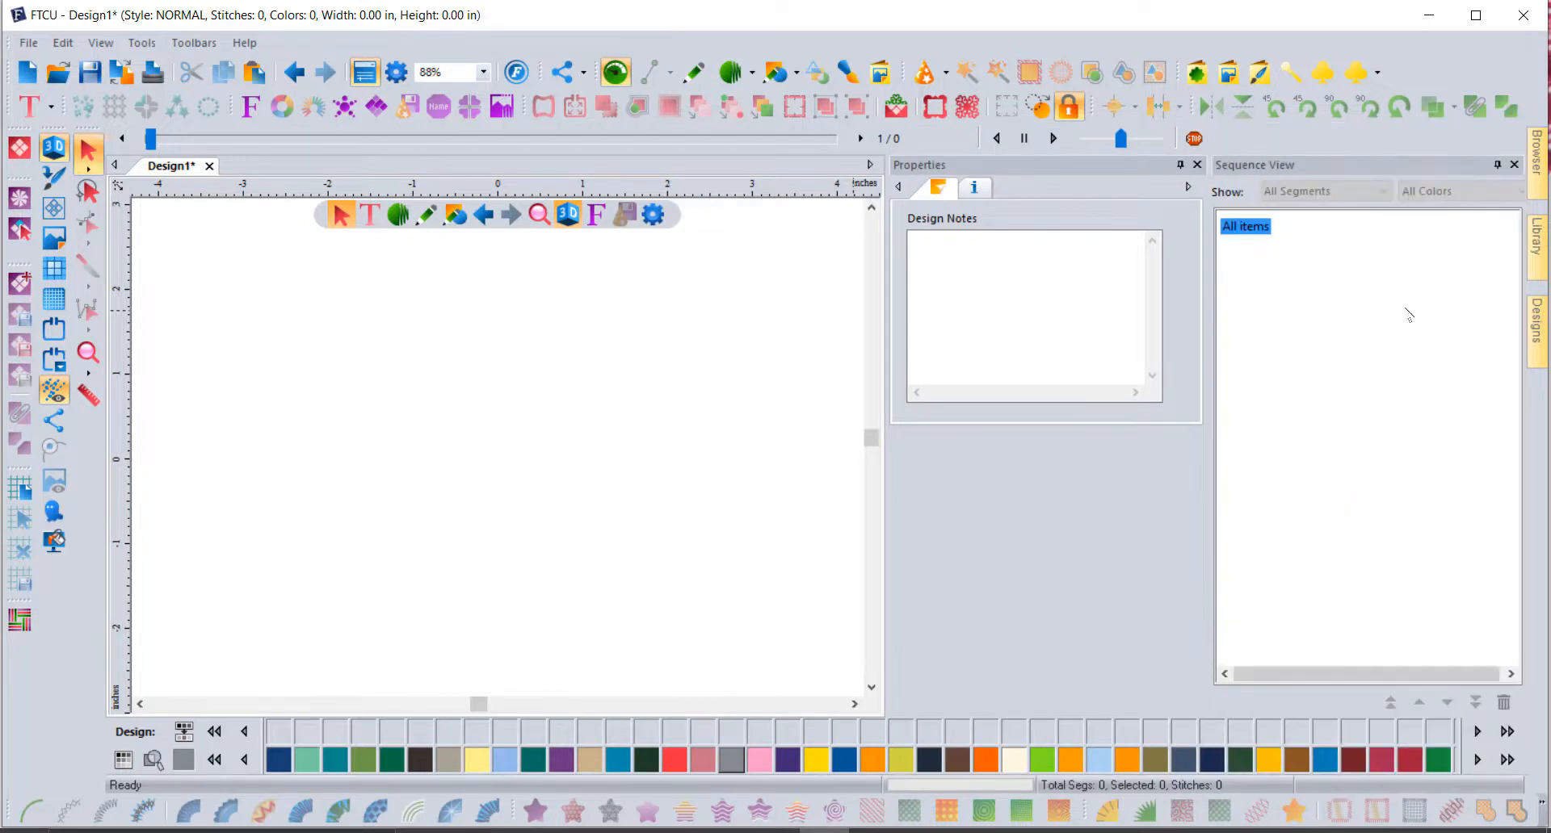
Step: Place halloweentree.waf from the October2009 library folder on the canvas and select it
click(1537, 331)
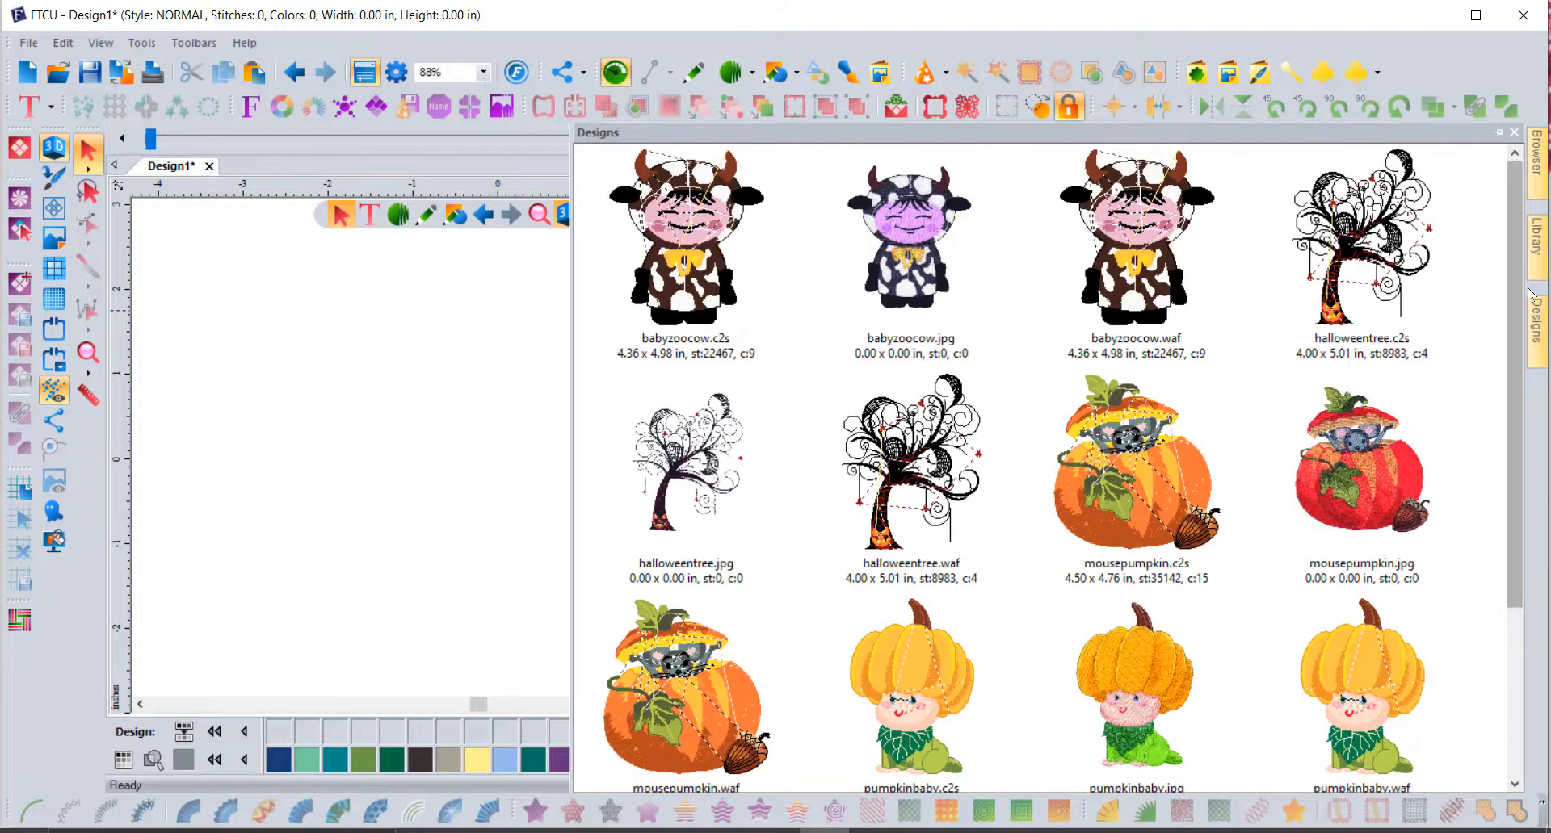
click(1544, 254)
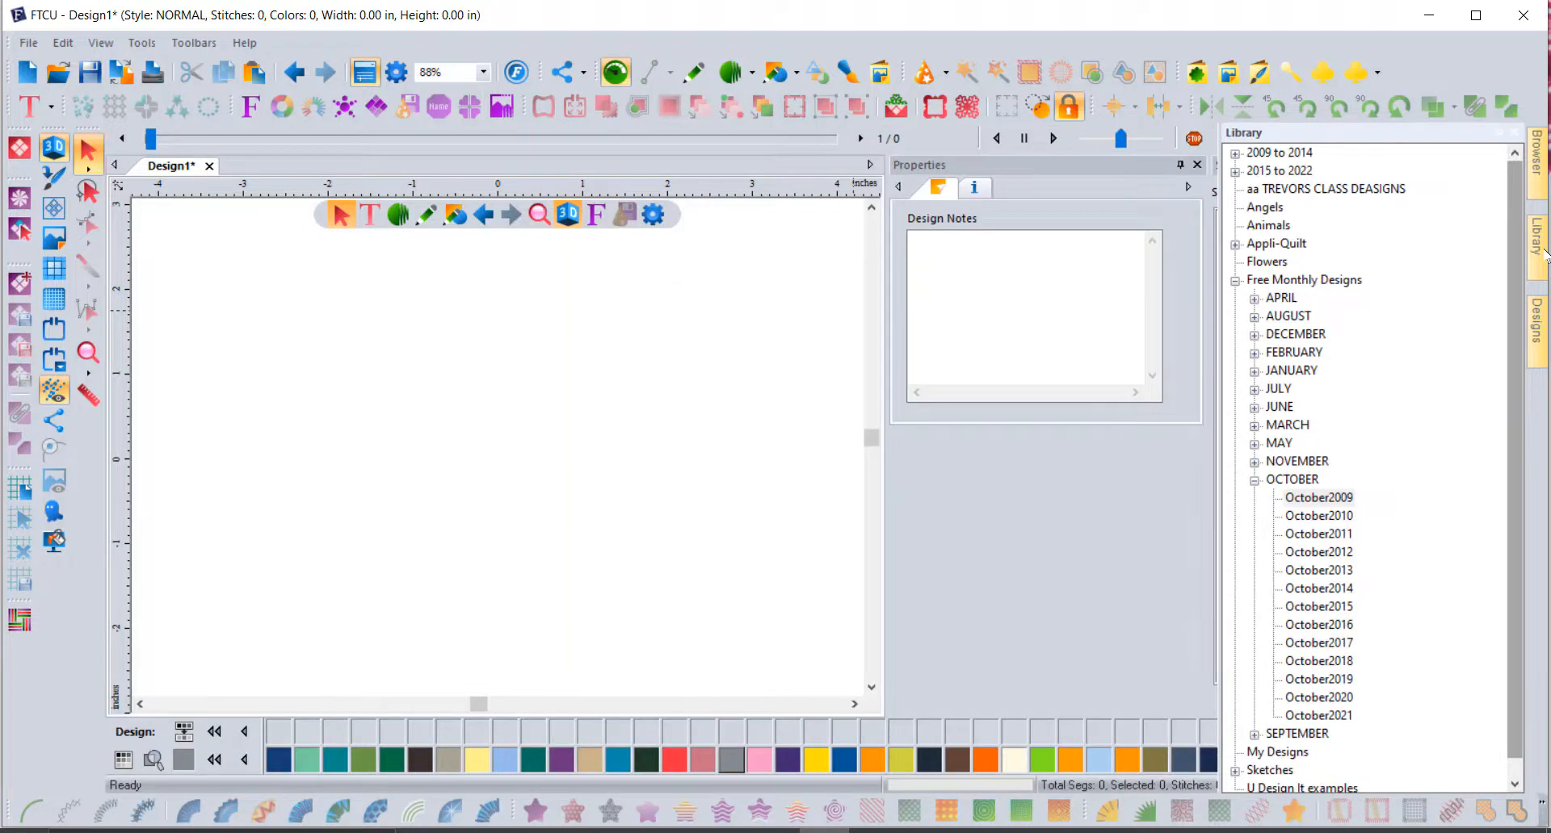
click(1338, 498)
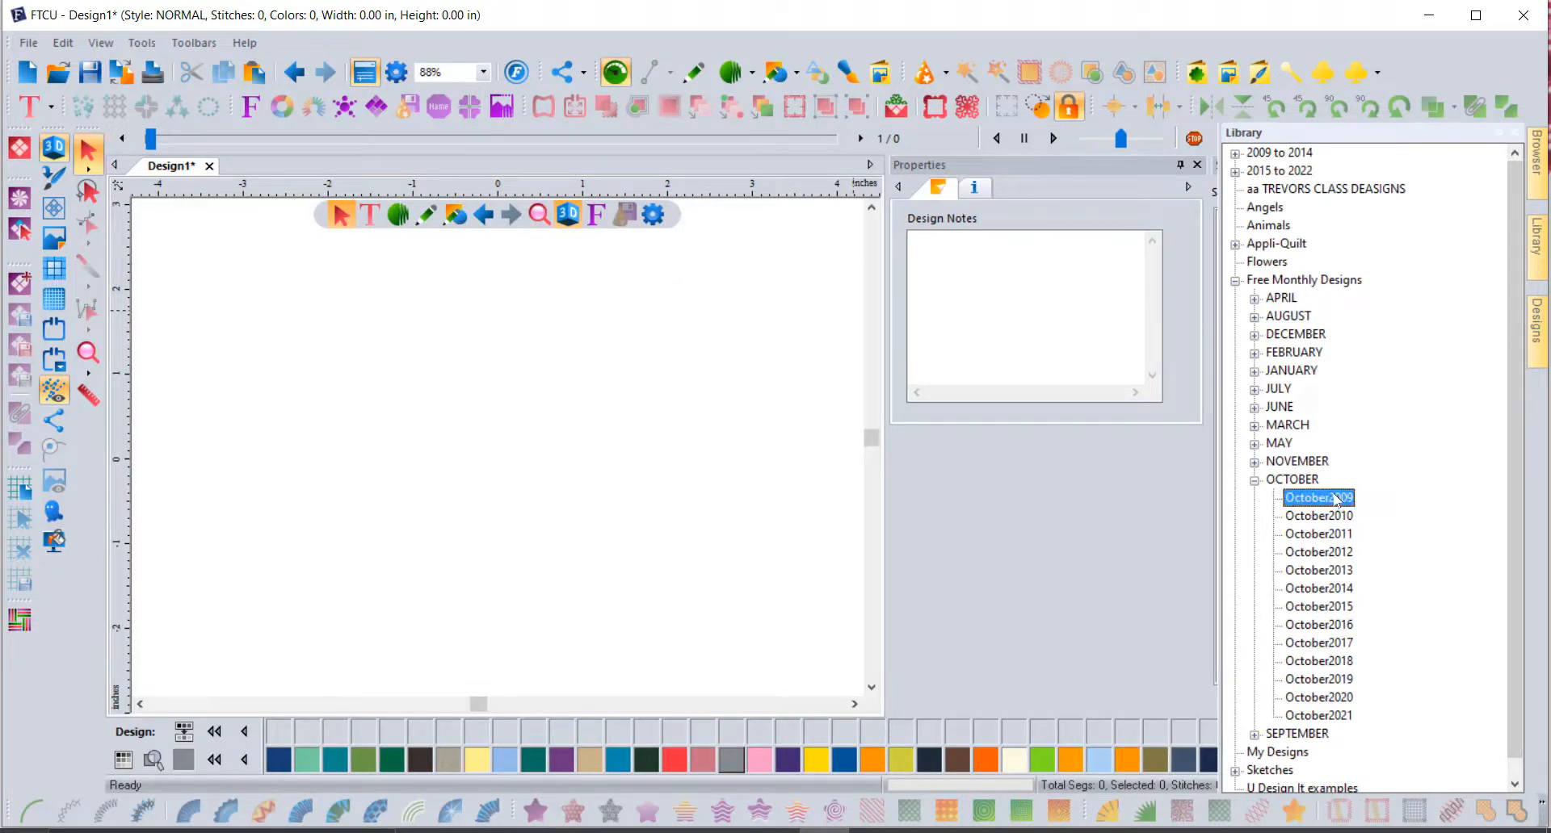
click(1536, 330)
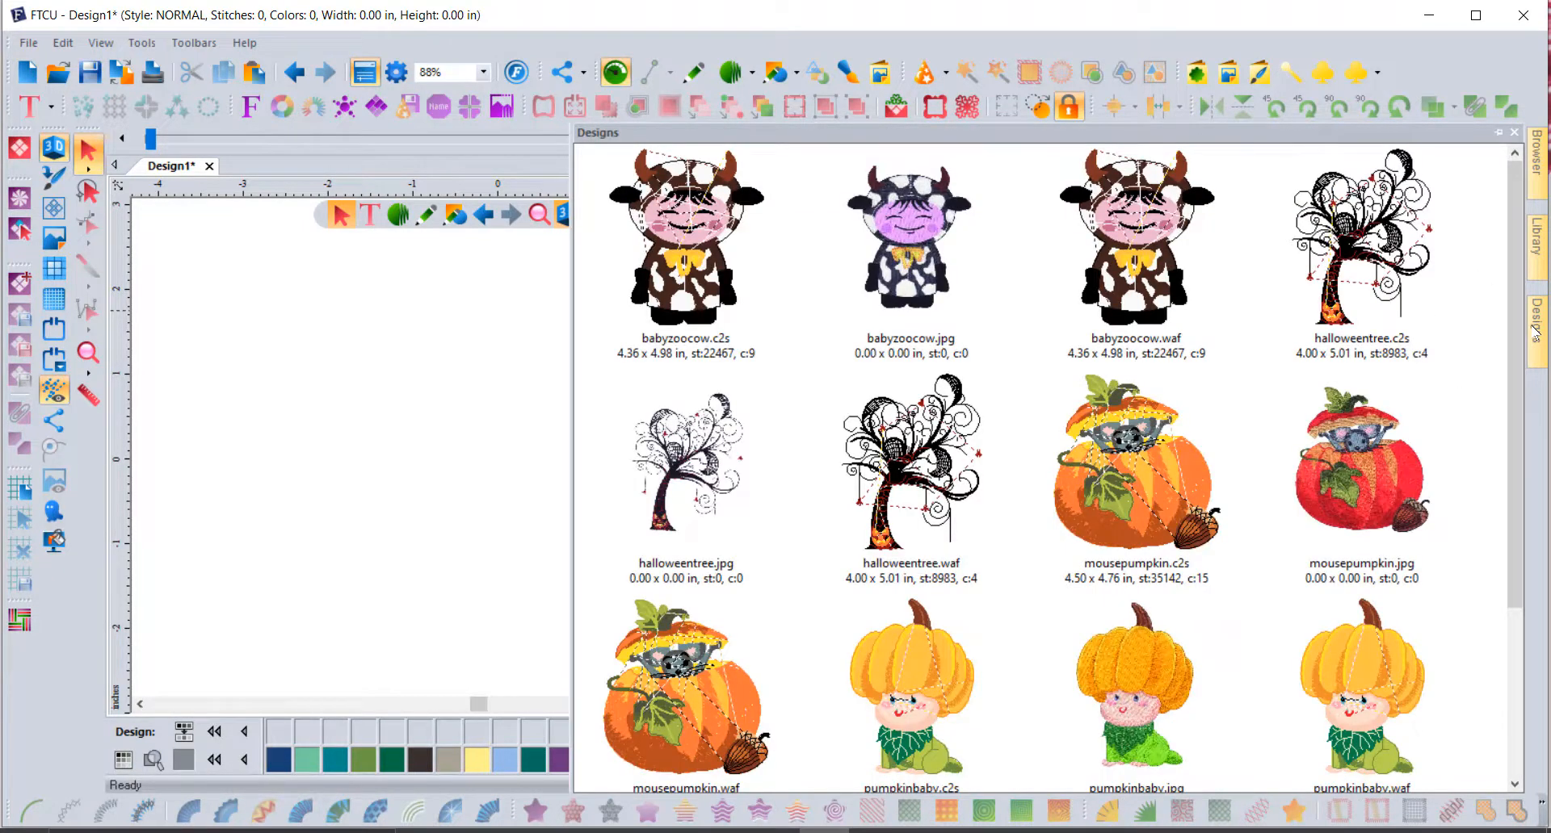
drag(911, 477, 487, 465)
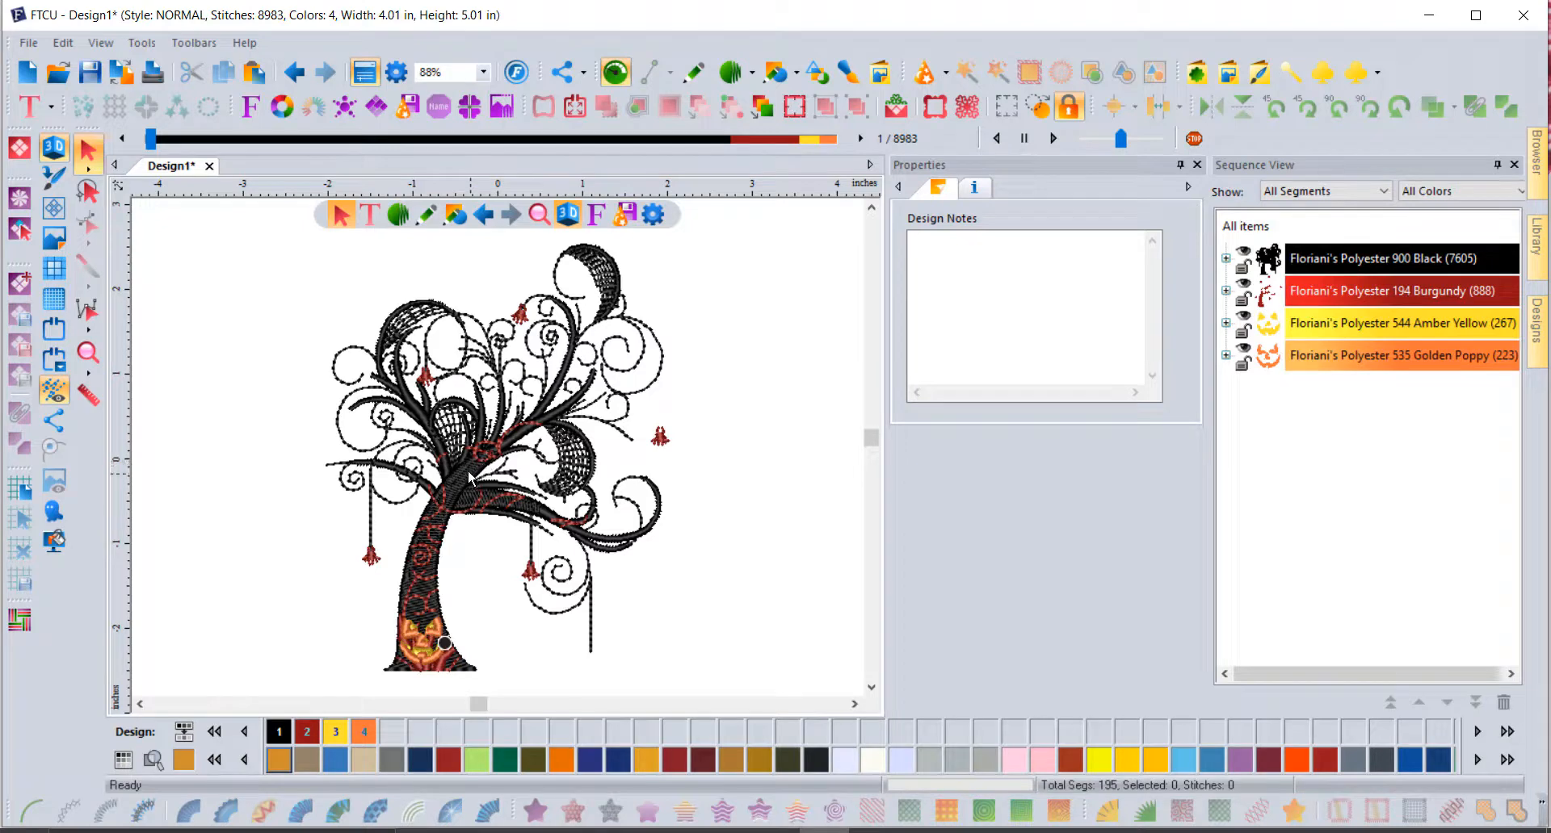
click(469, 477)
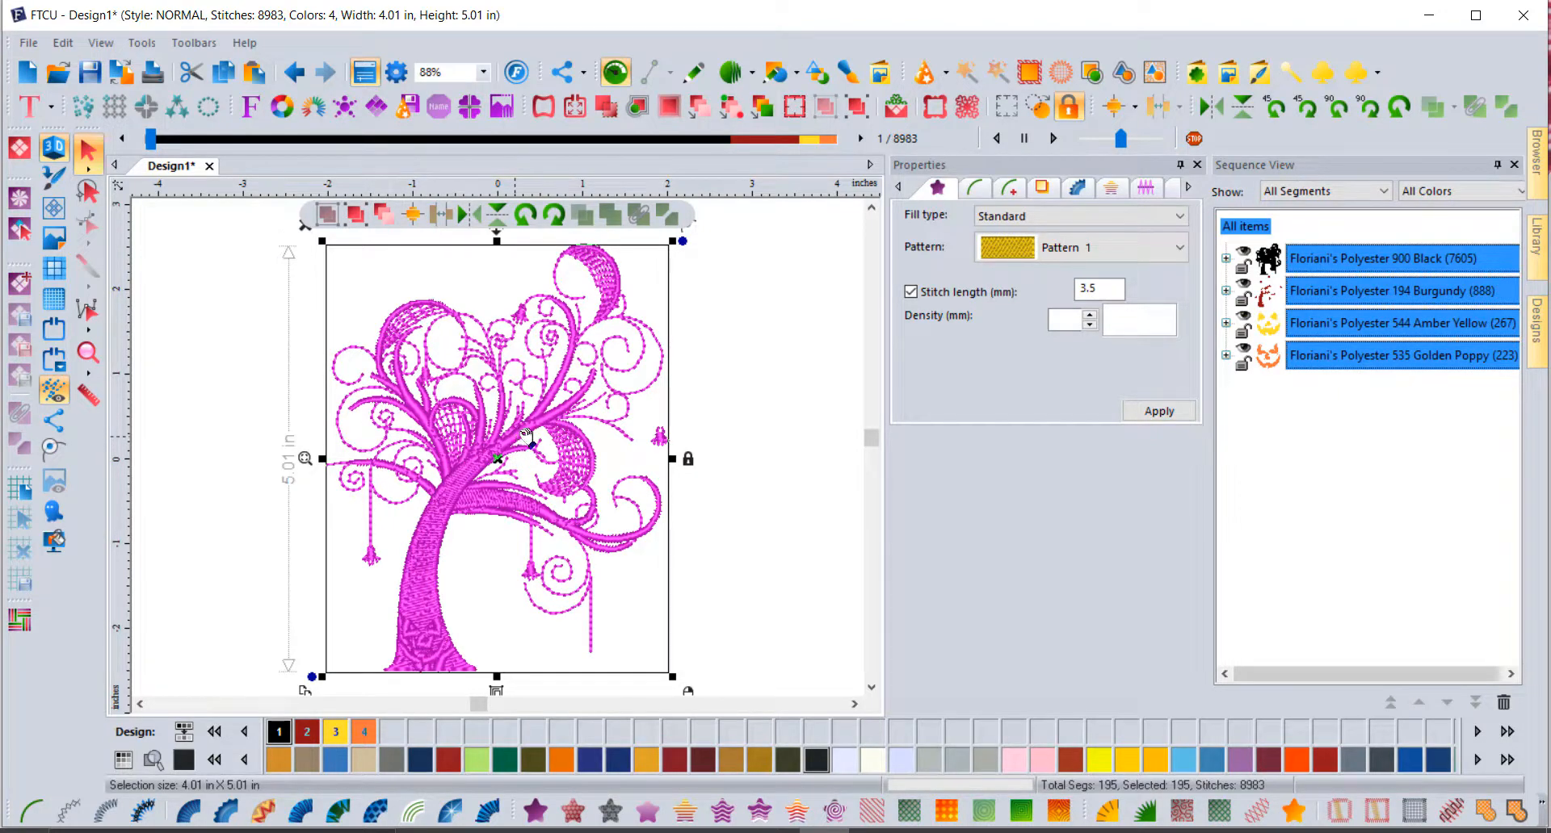
Step: Create one cascade outline ripple at 0.118 in spacing around the tree design
click(637, 107)
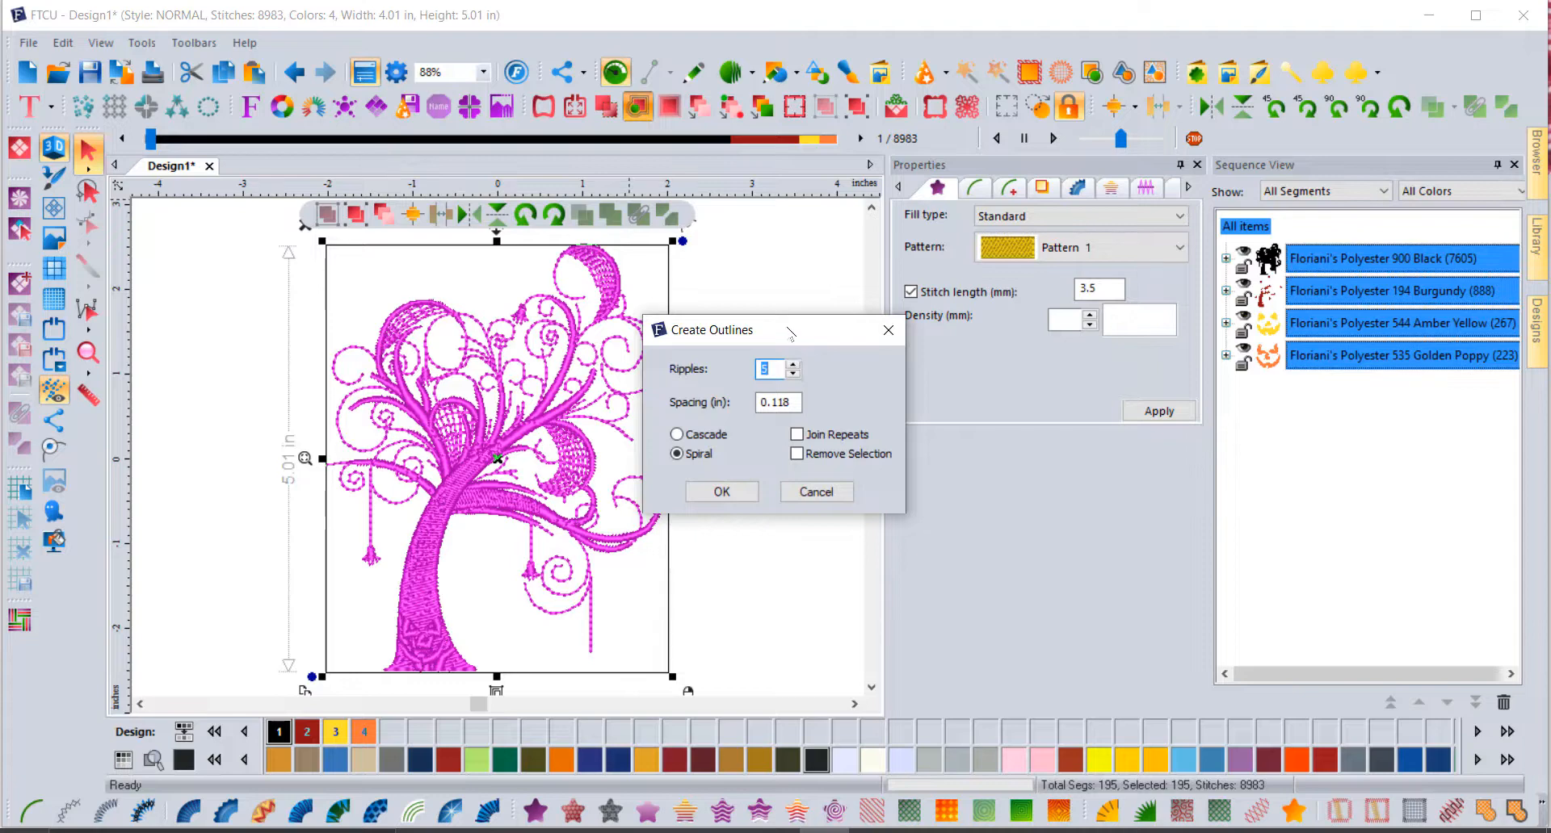
drag(789, 335, 849, 276)
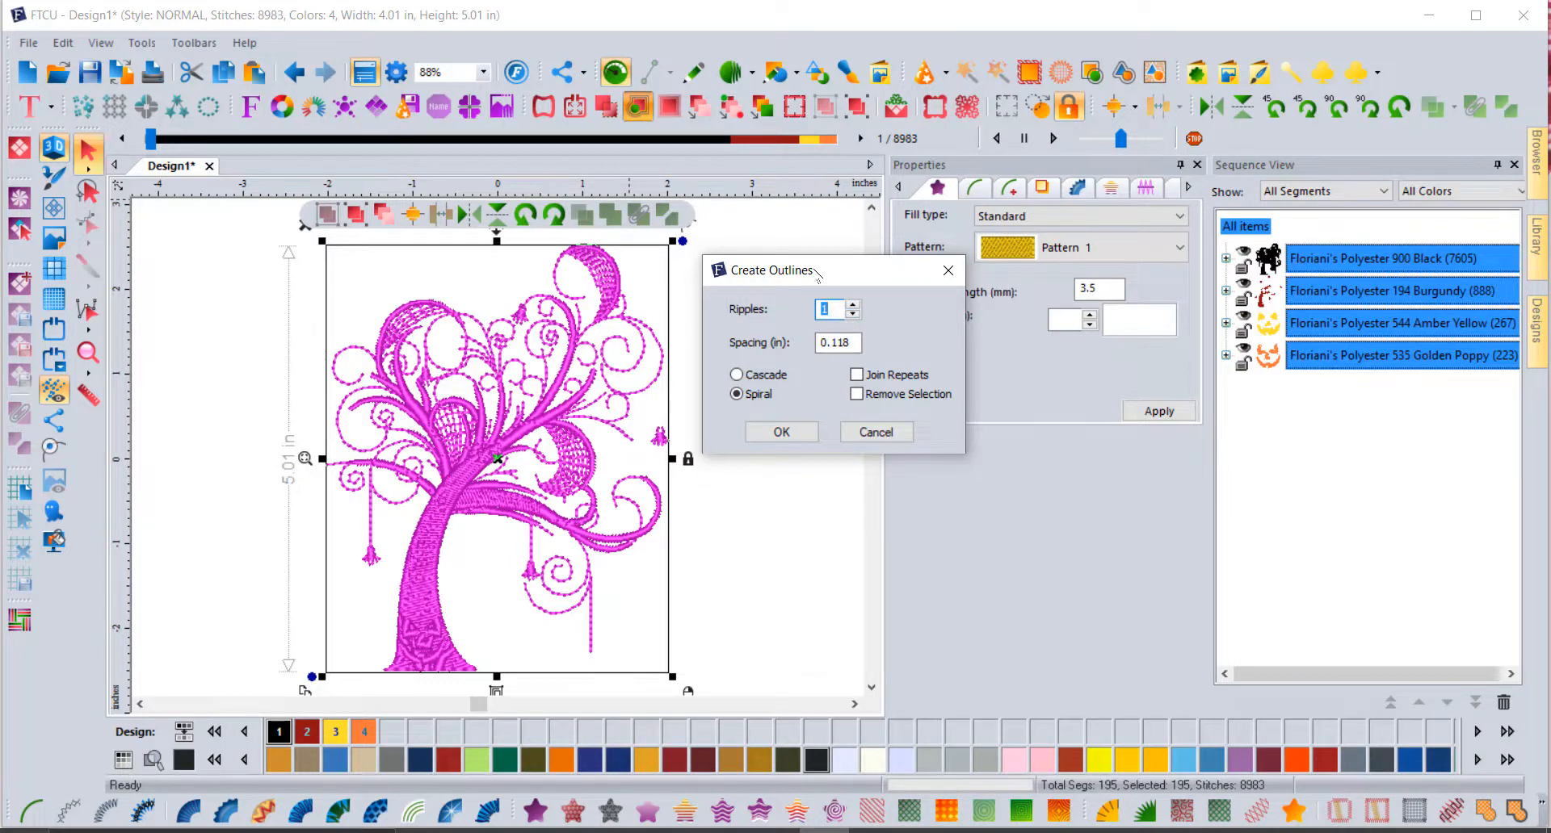
drag(813, 283, 847, 246)
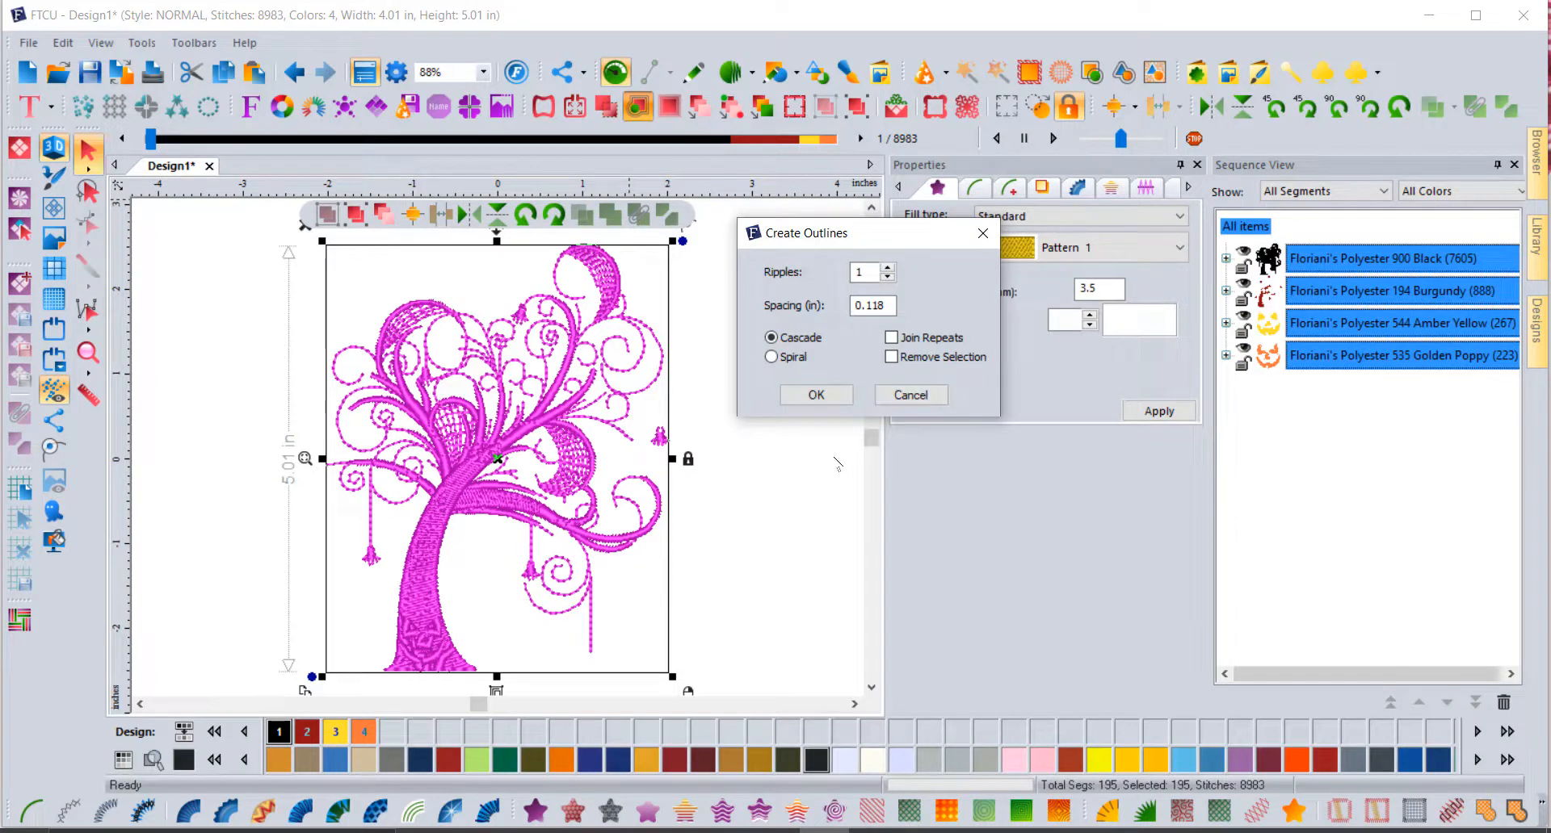
click(817, 397)
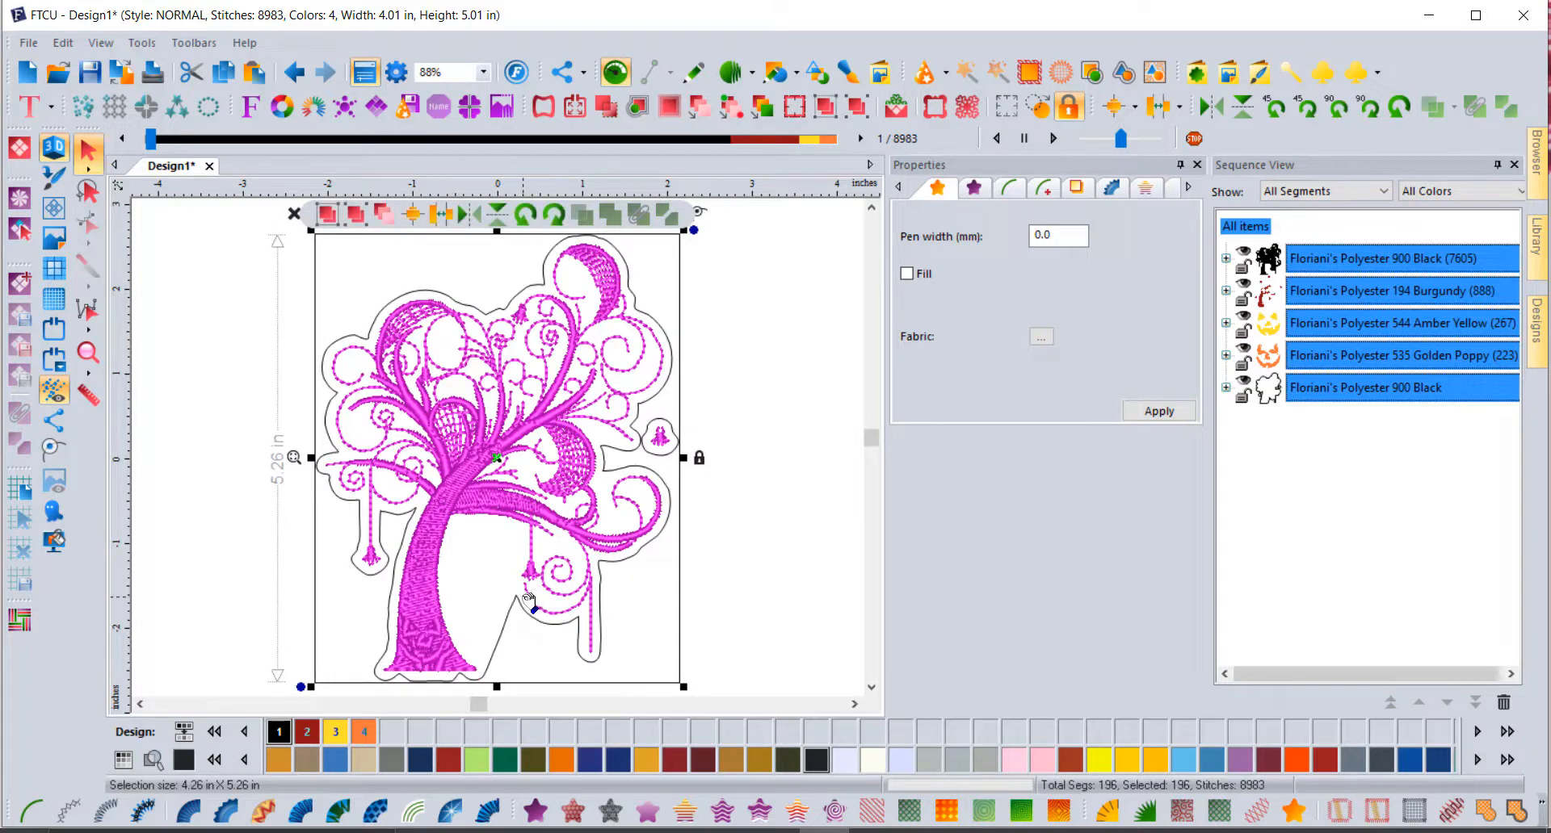
Step: Delete all items, removing the tree and its outline from Design1
click(836, 391)
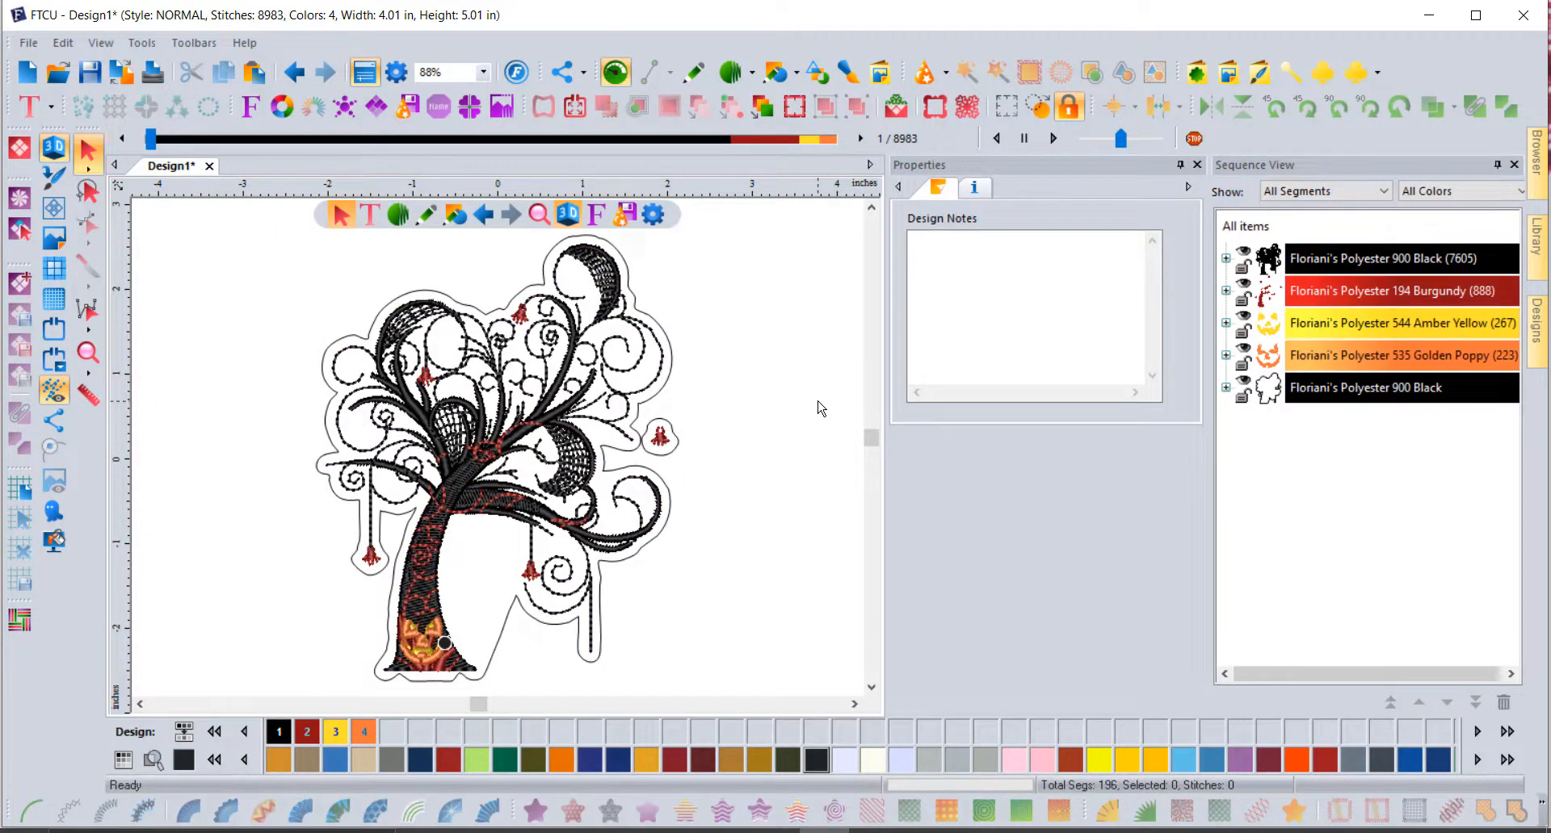
click(1245, 226)
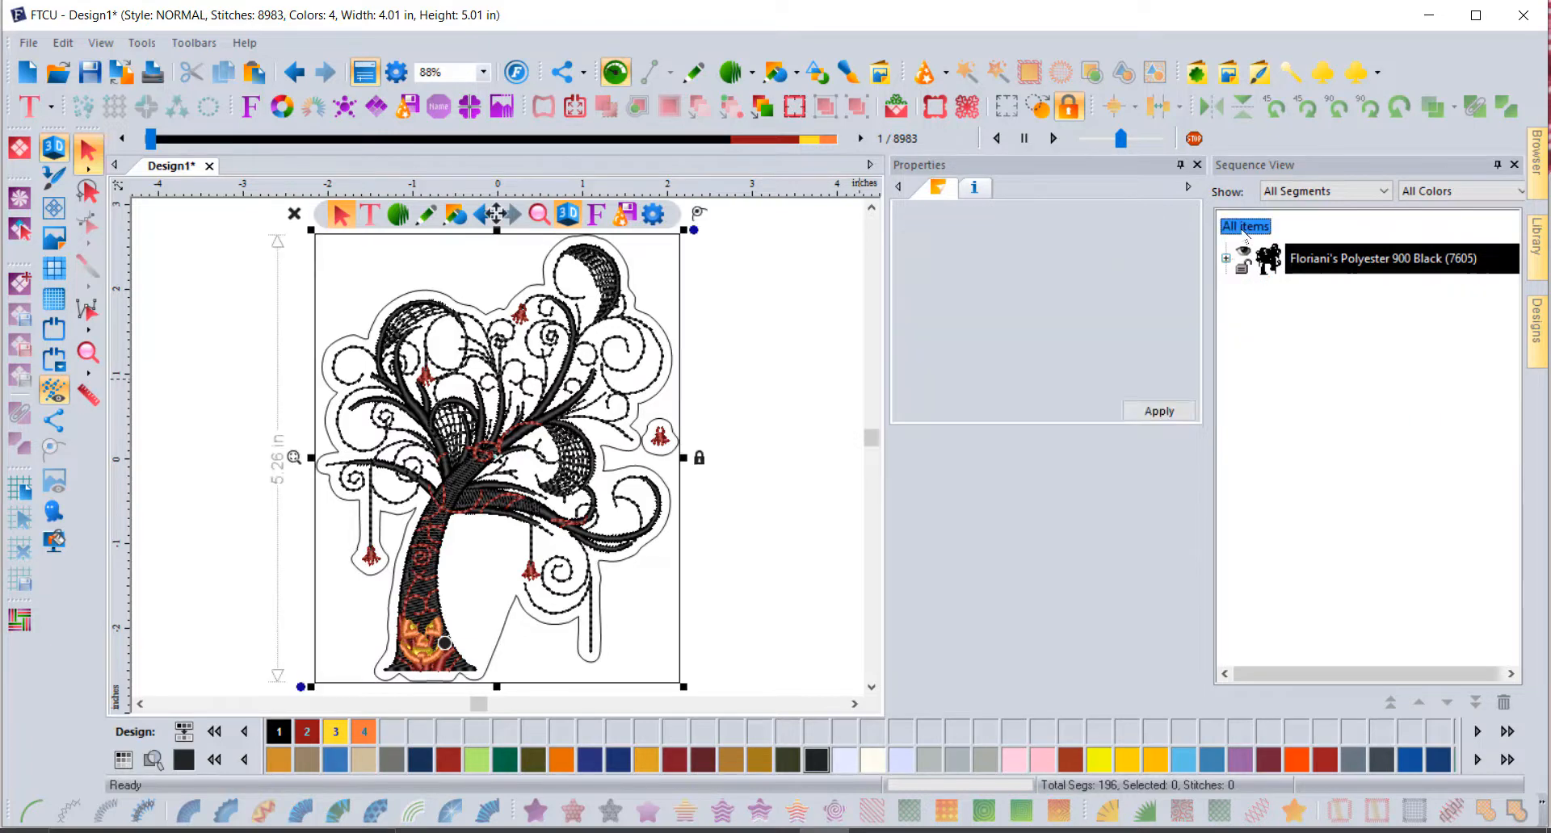
key(Delete)
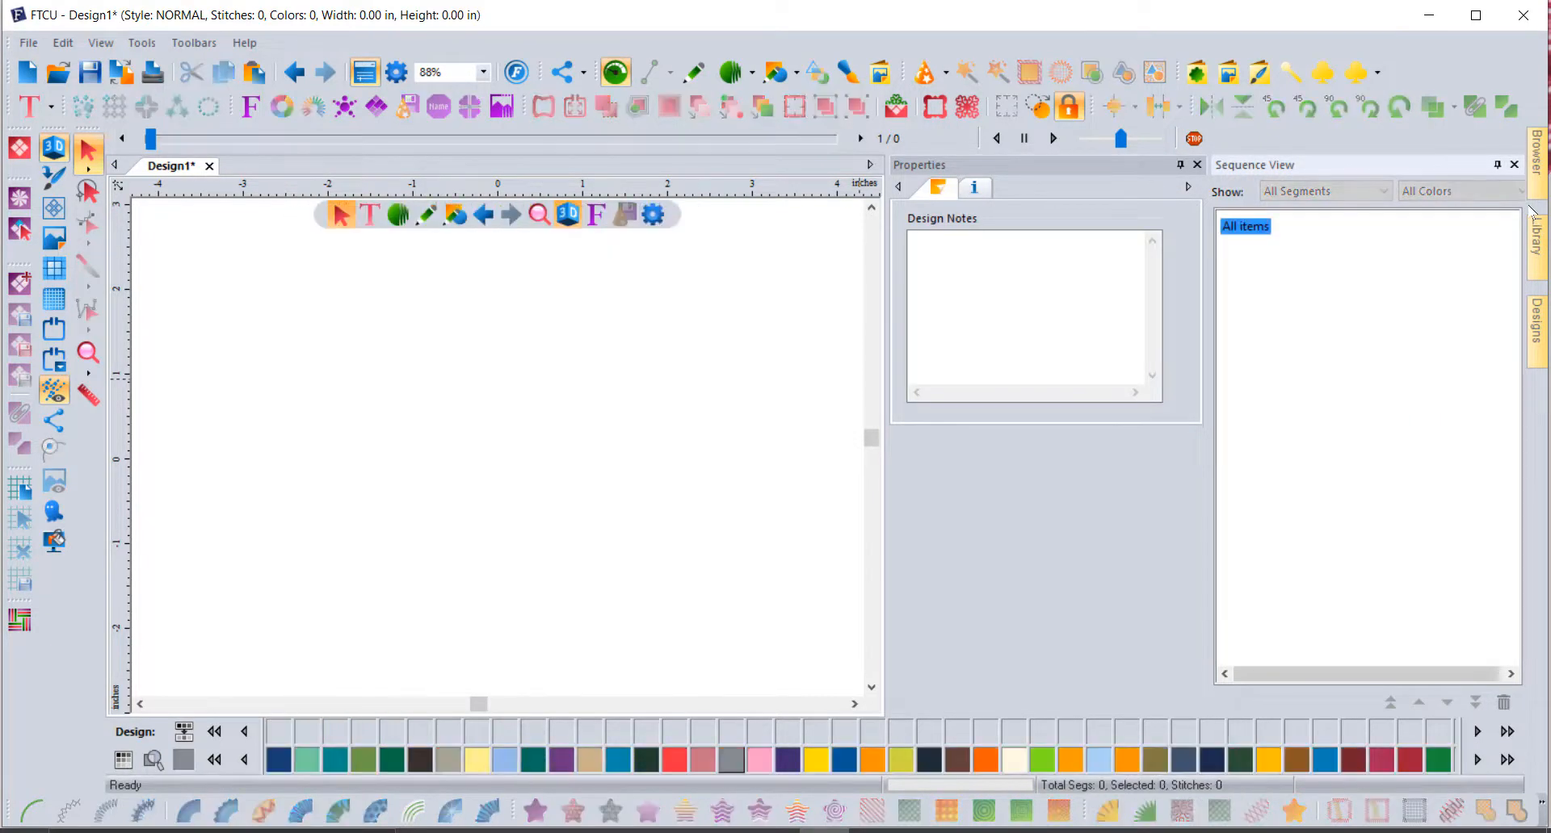
Step: Place bunnybreak.waf from the APRIL > April 2010 library folder on the canvas
click(1539, 247)
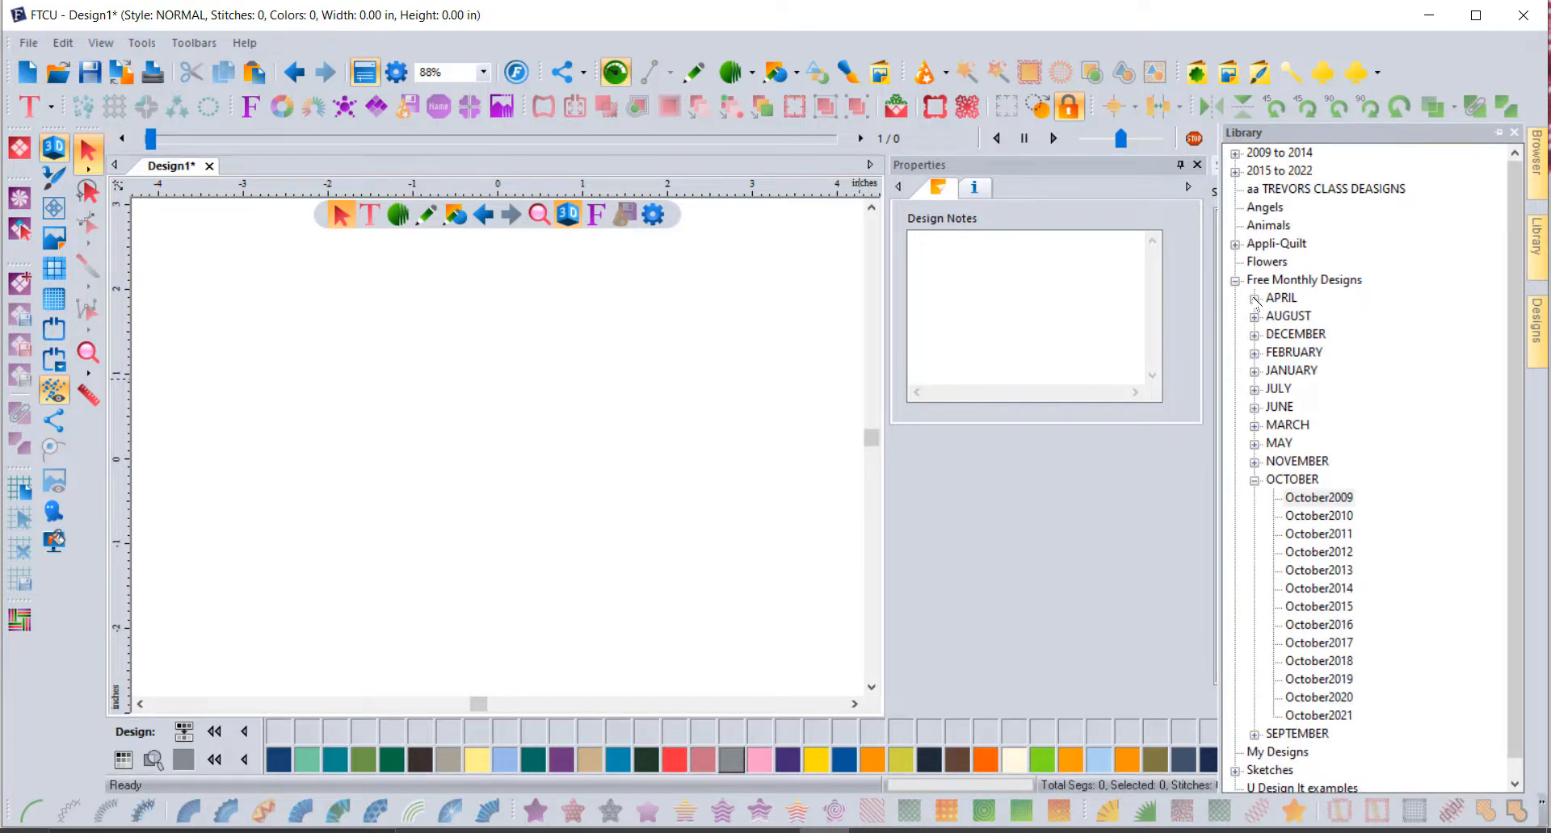
click(1254, 298)
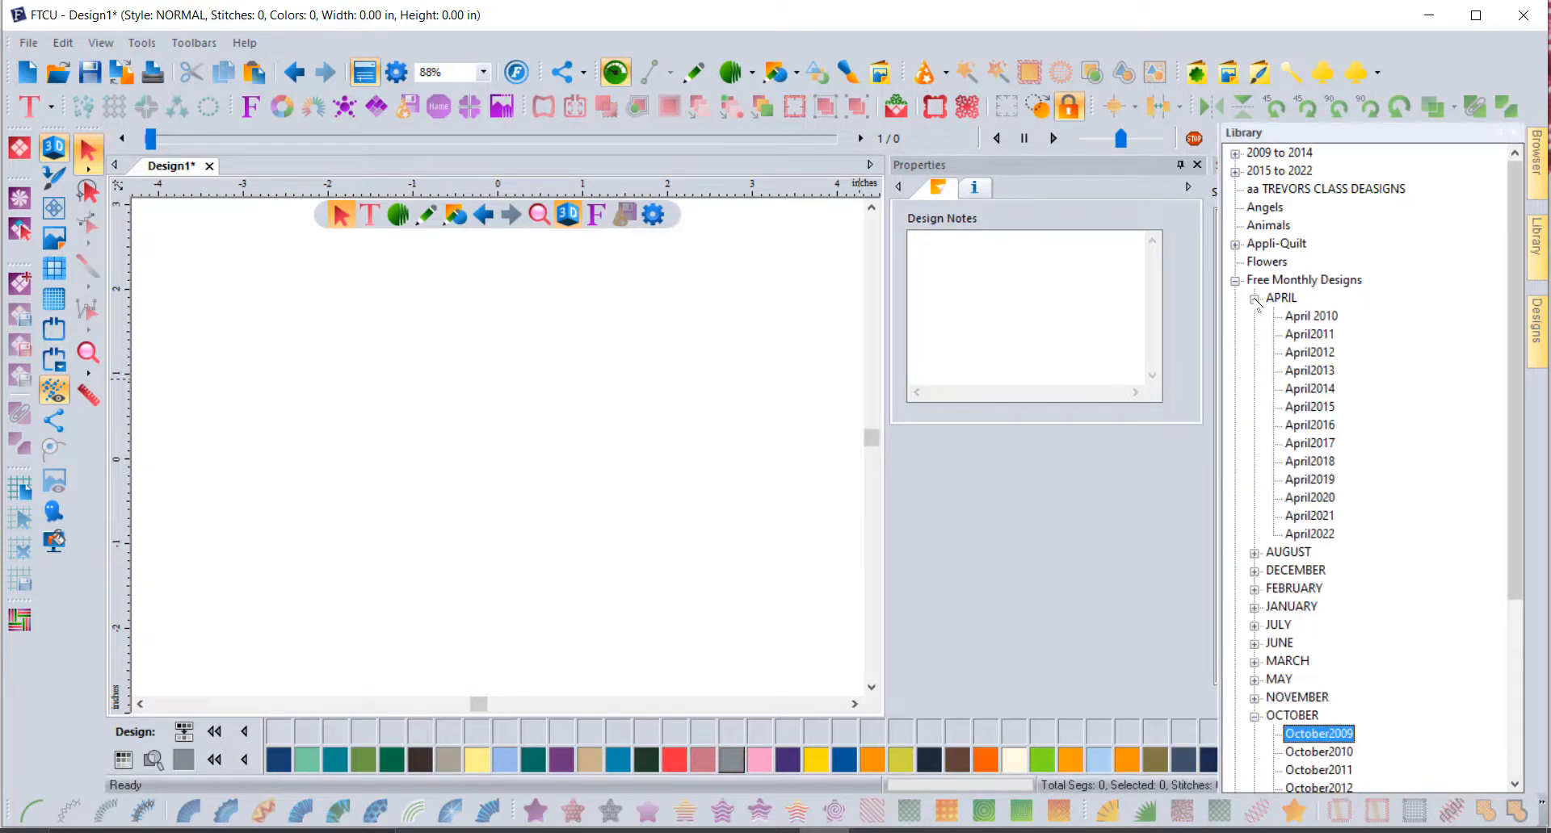
click(1312, 317)
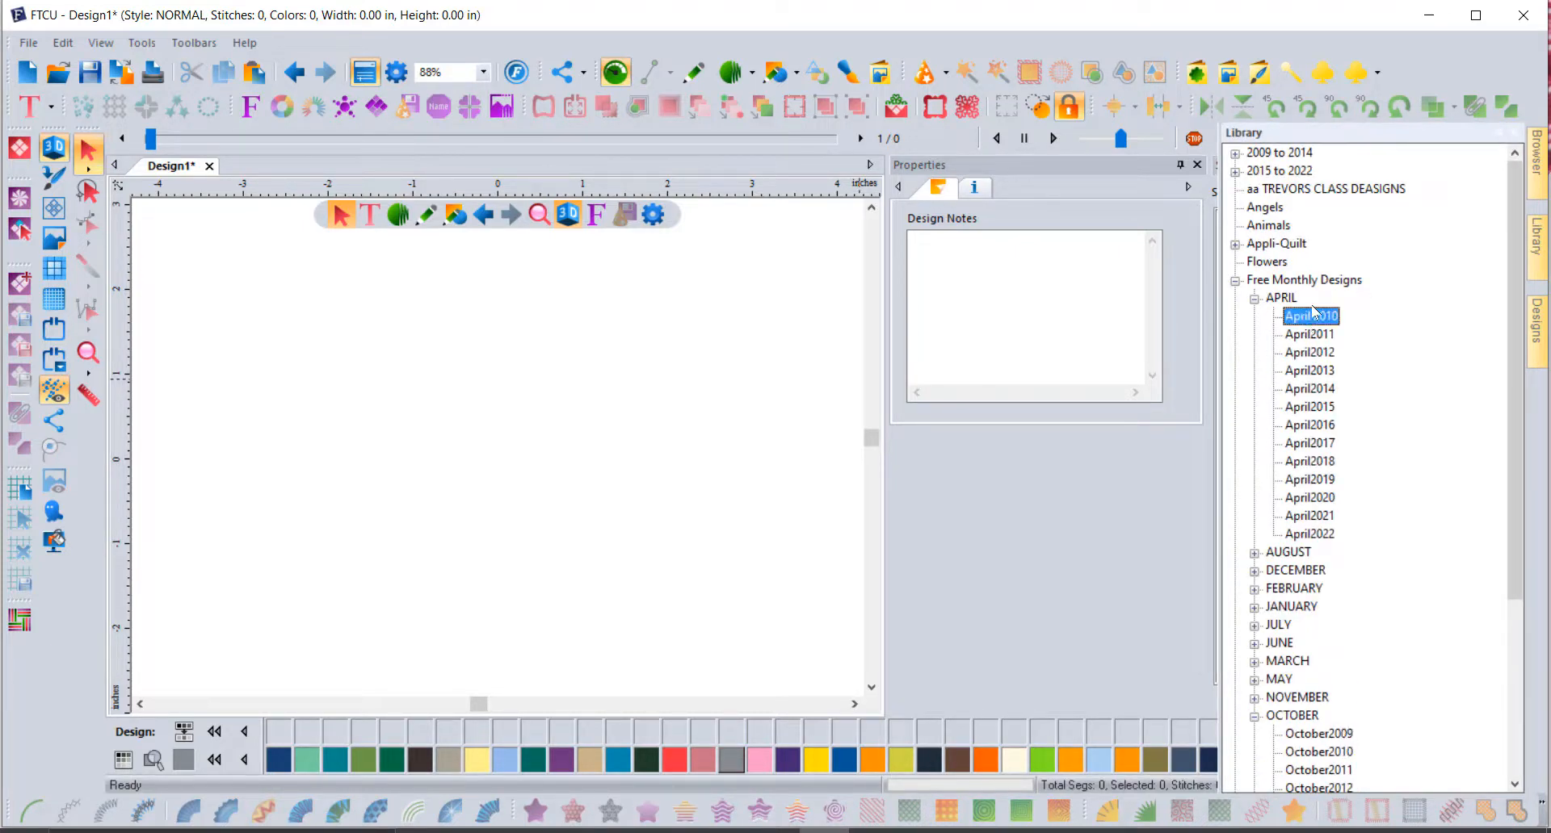
click(1531, 331)
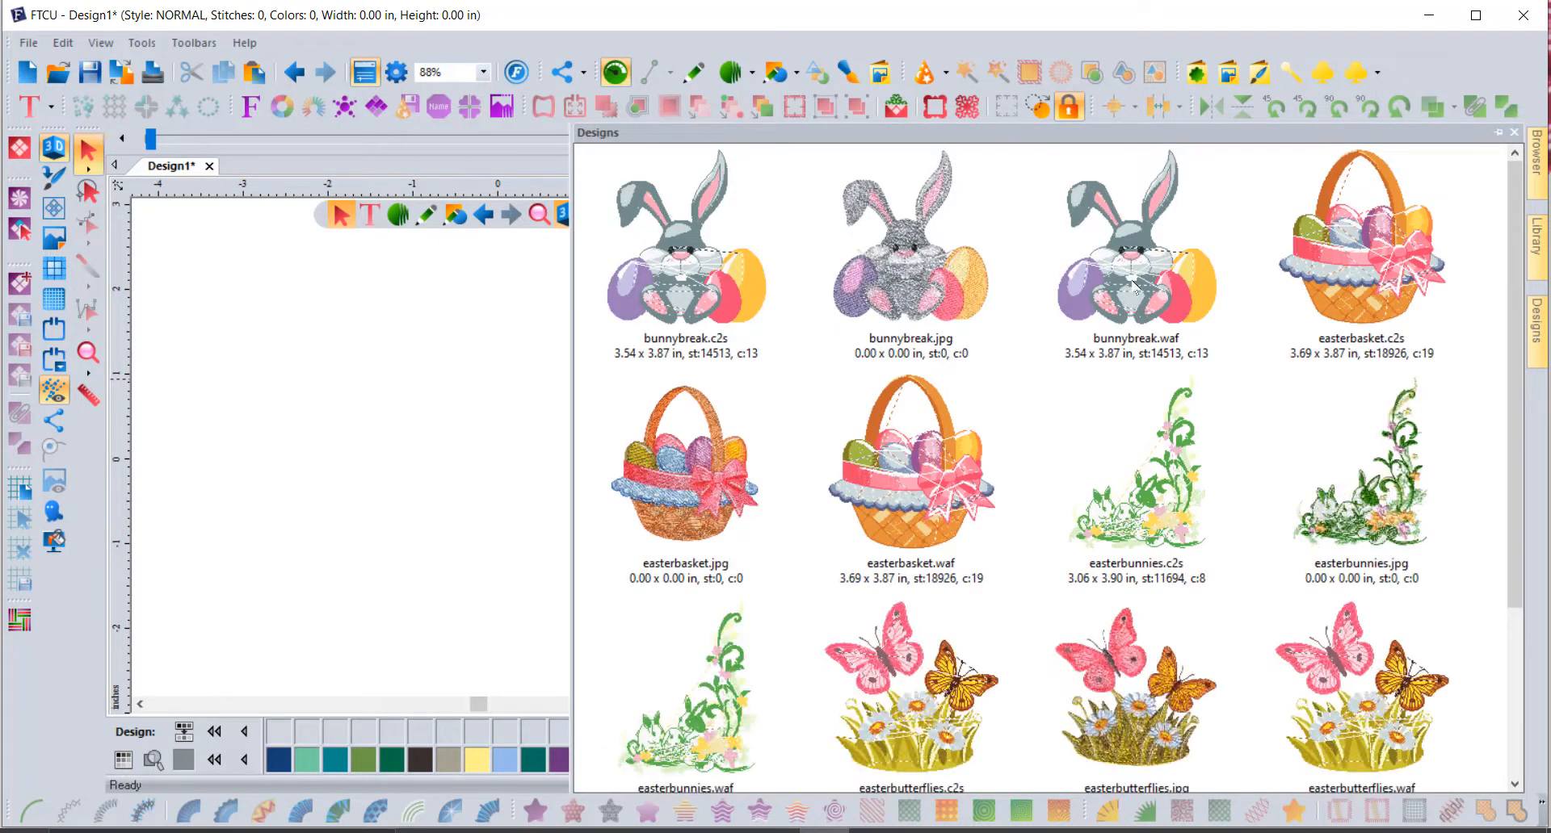
drag(1132, 287, 481, 392)
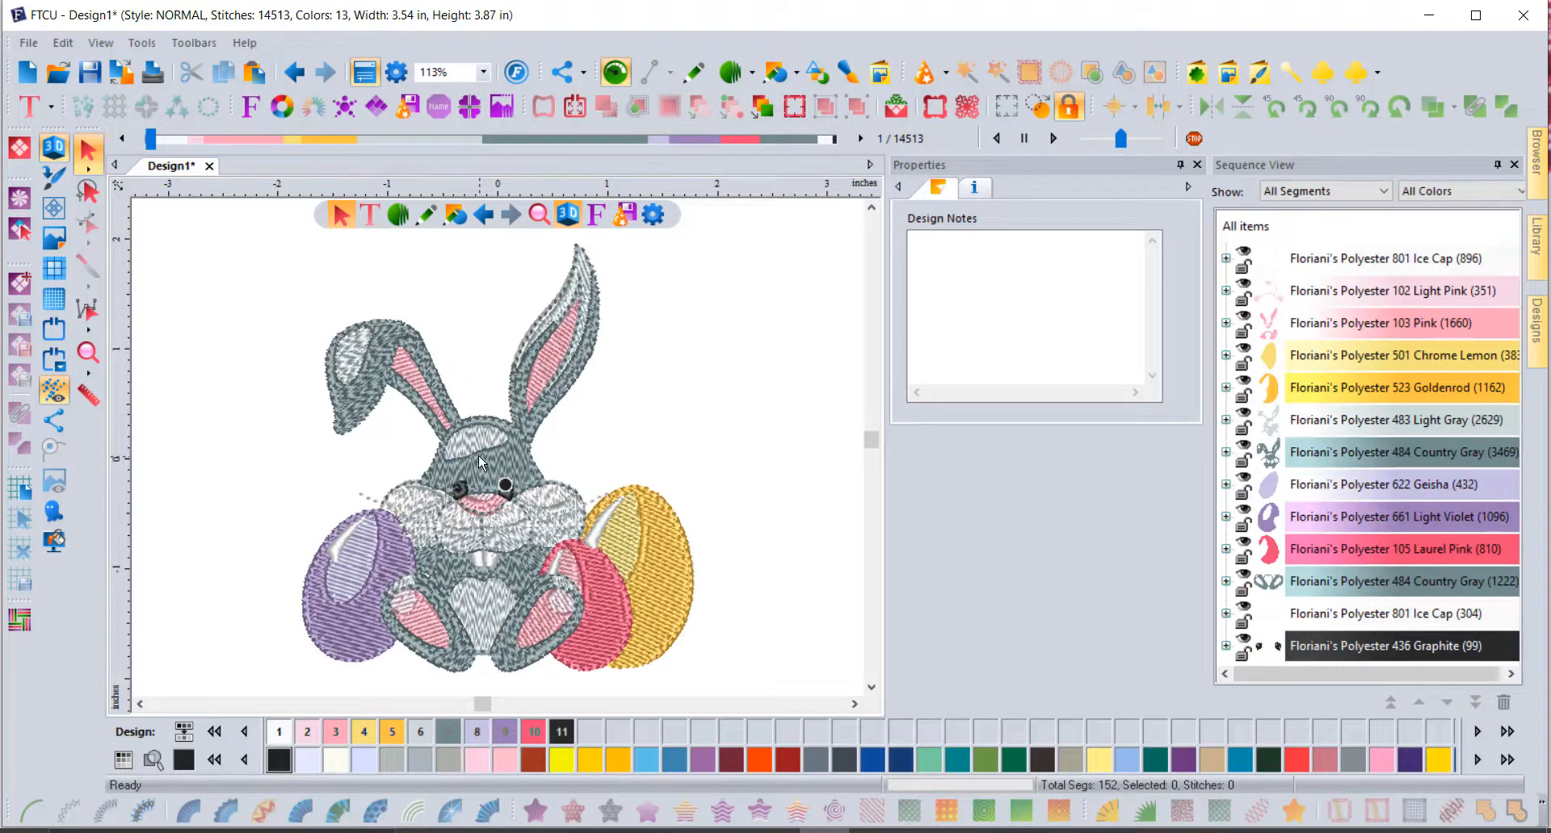
Step: Surround the bunny with 5 cascade outline ripples spaced 0.2 in apart
click(479, 459)
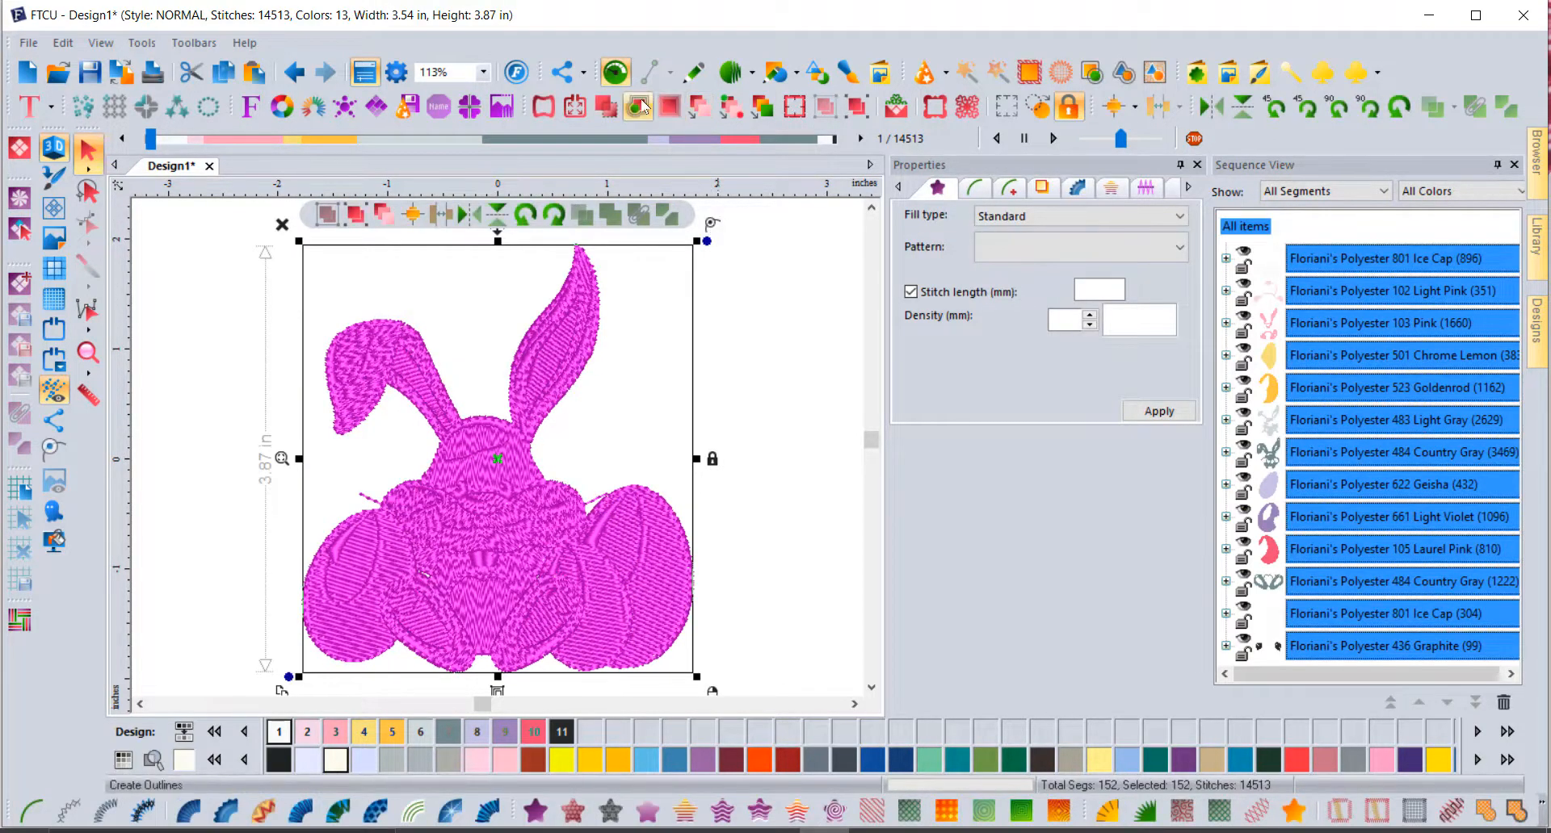
click(638, 106)
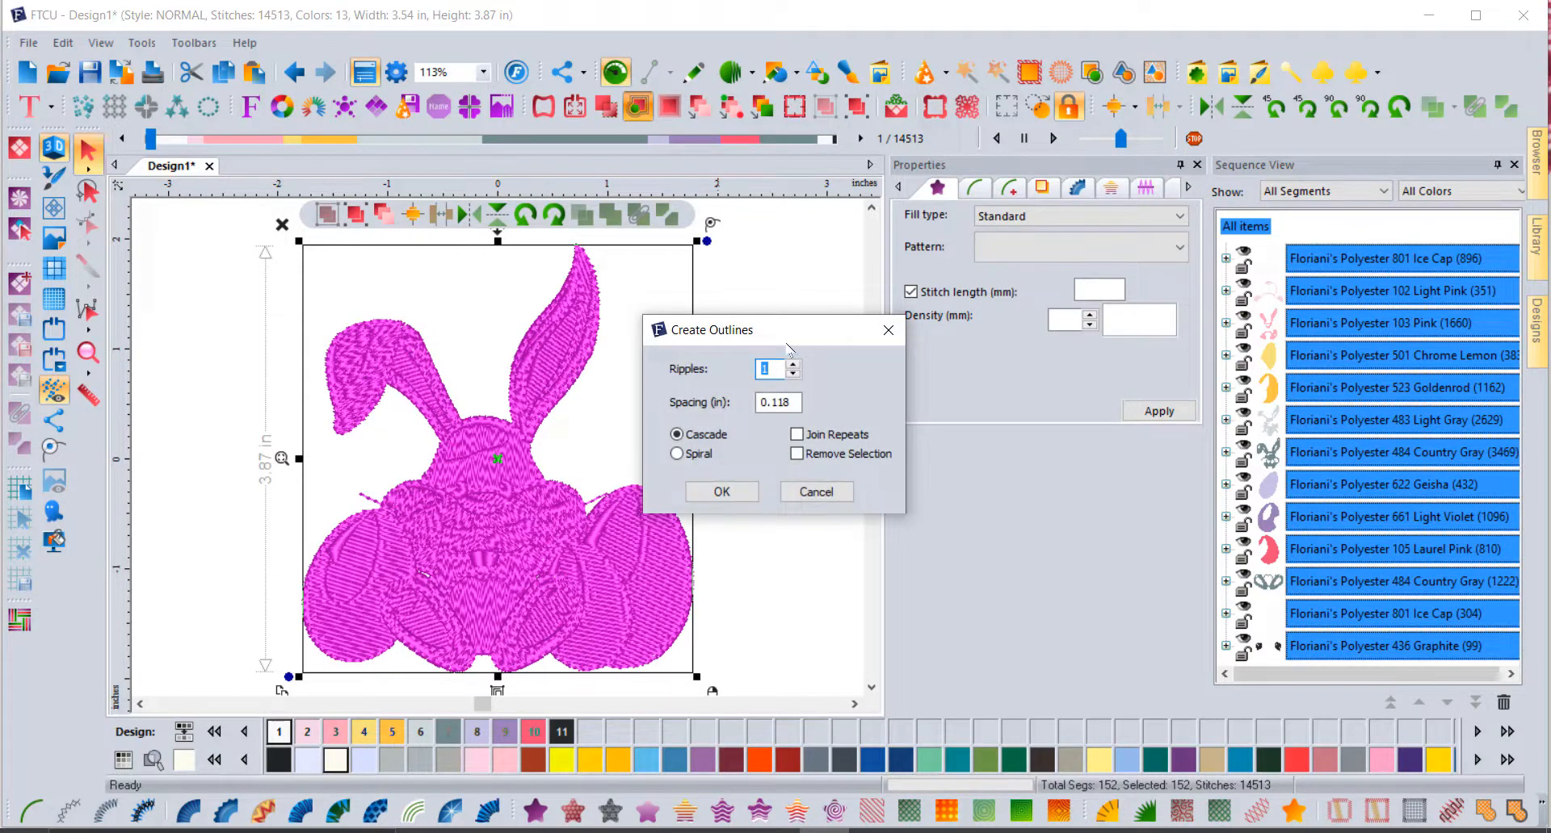
drag(788, 345, 906, 267)
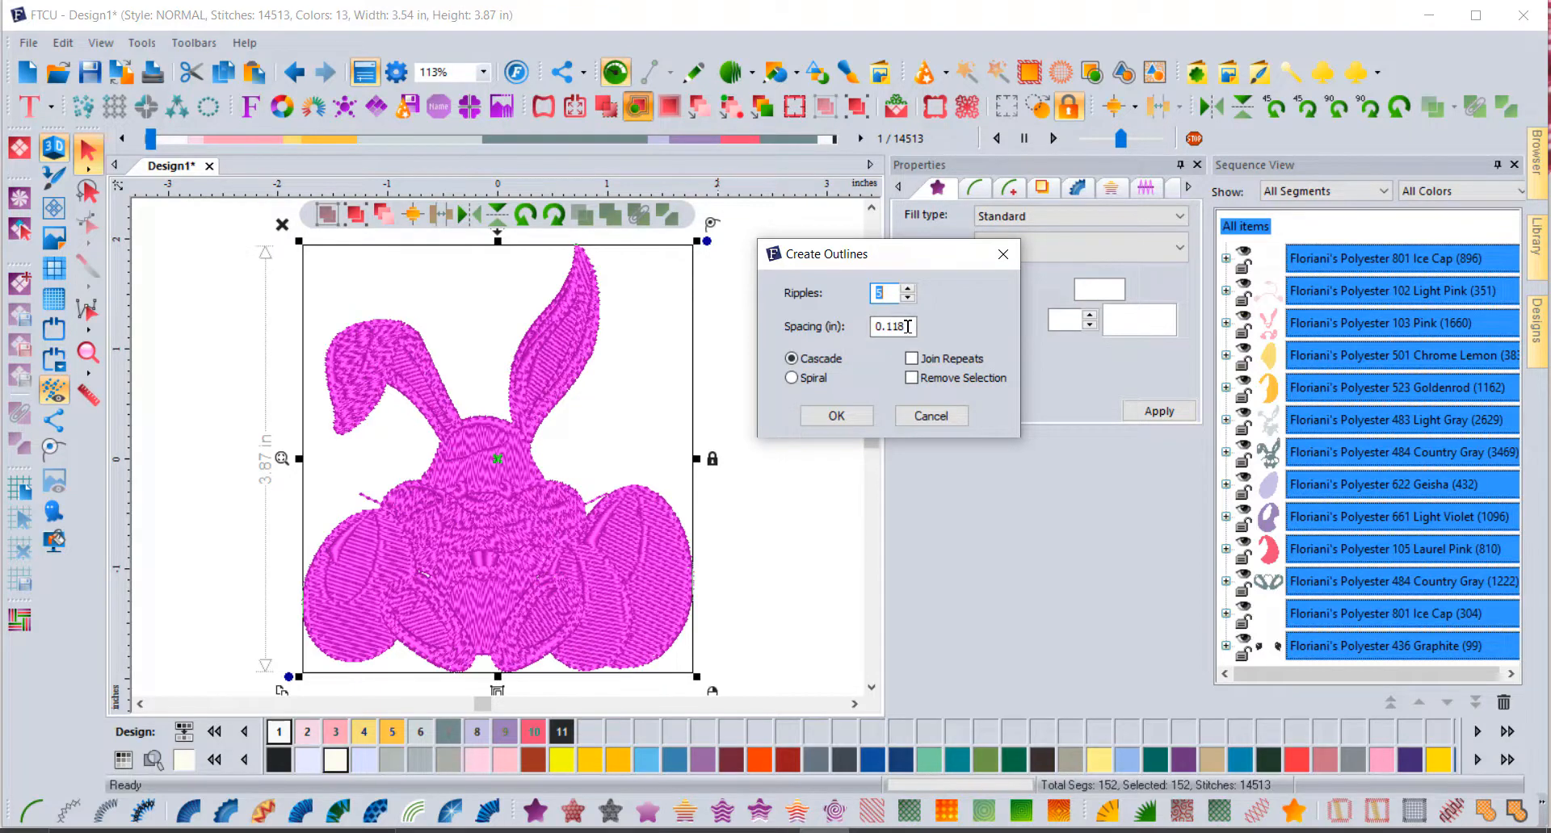
click(878, 327)
double_click(877, 326)
text(.2)
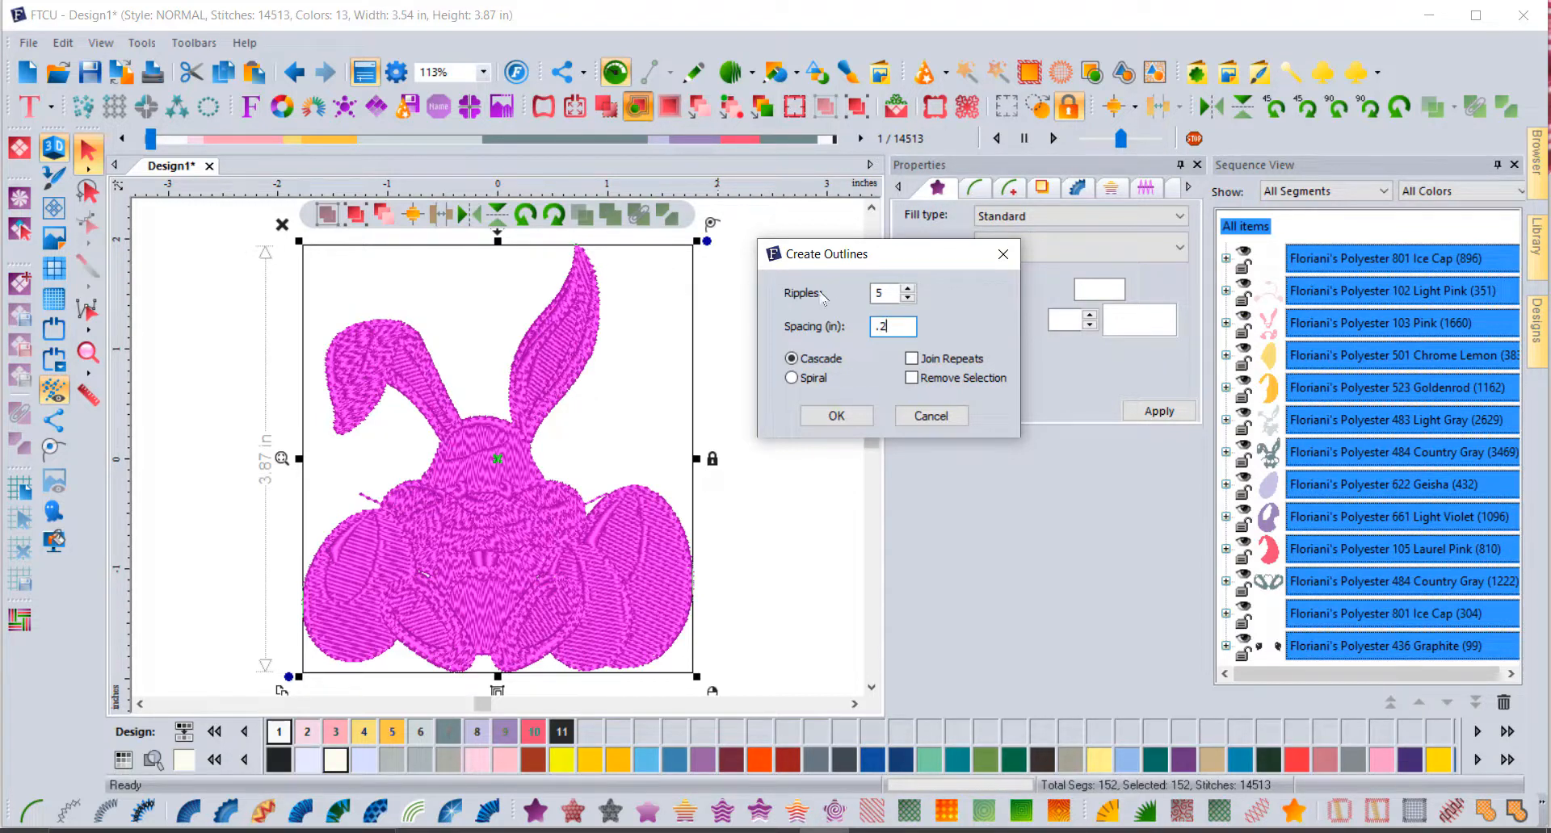
click(836, 416)
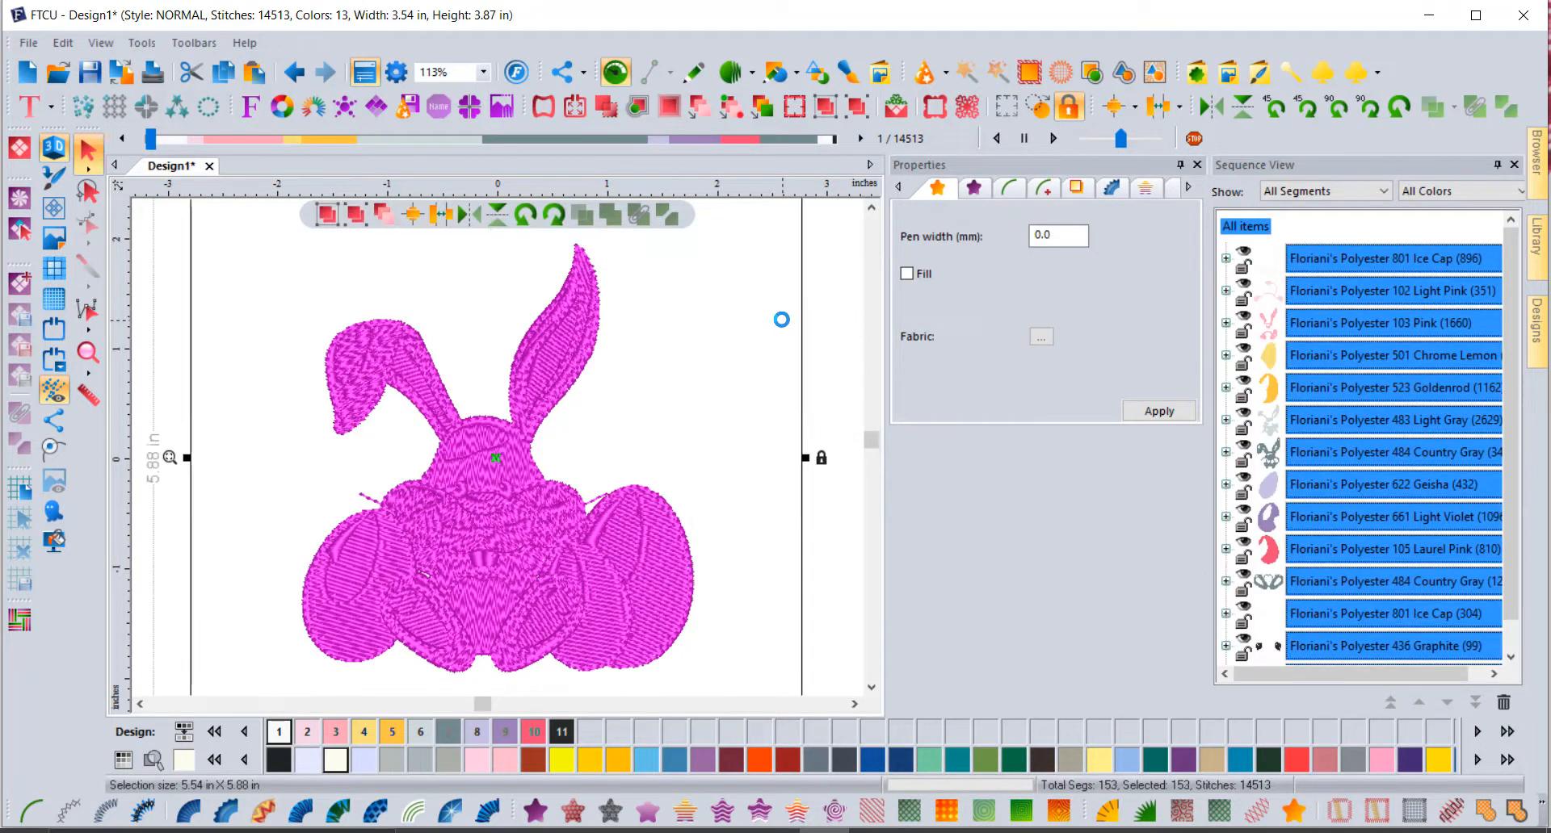
scroll(781, 319, down, 1)
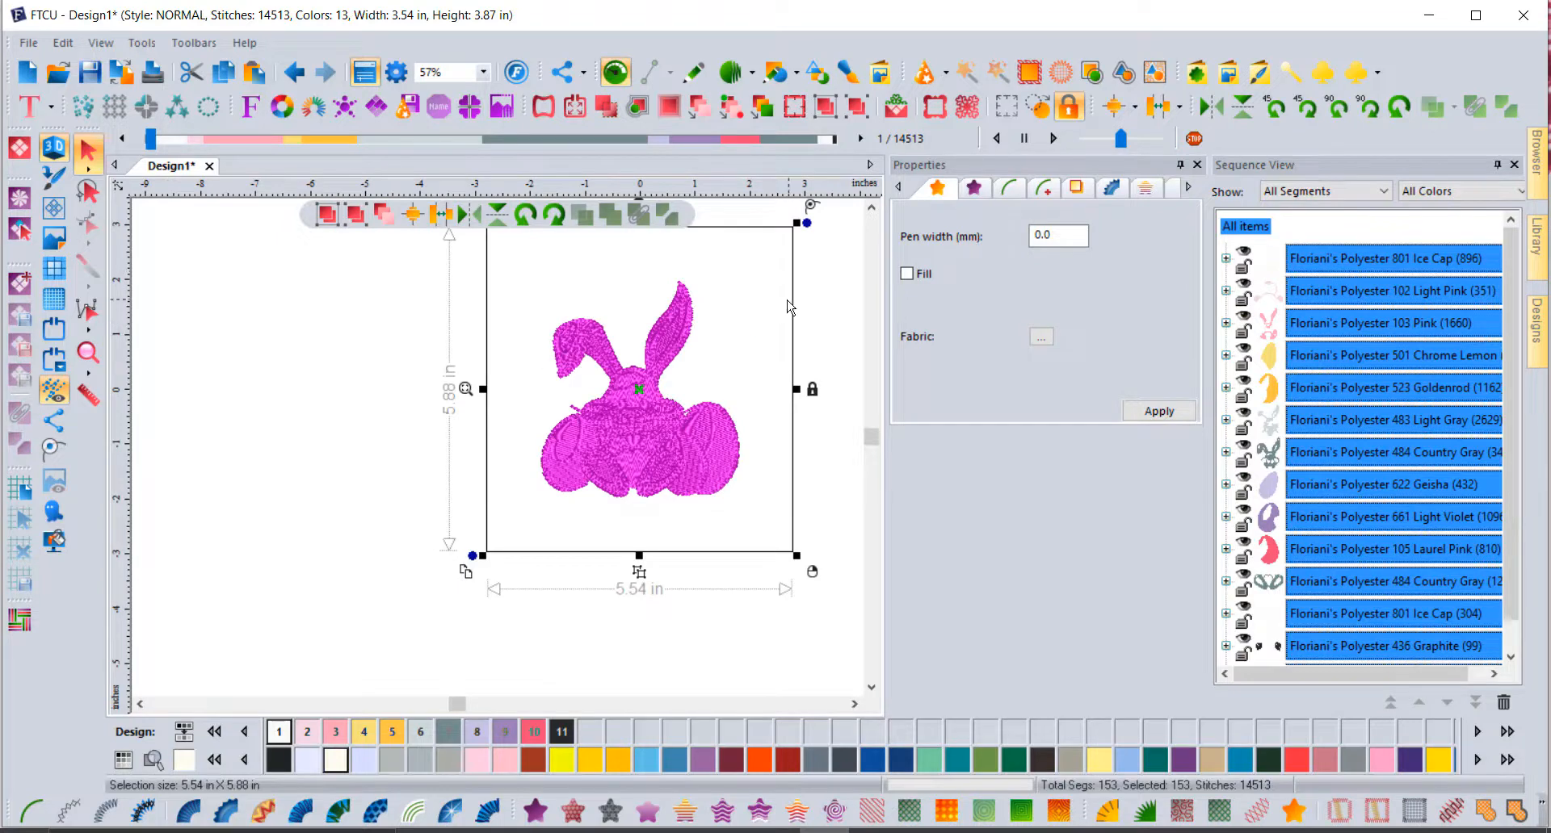
click(834, 305)
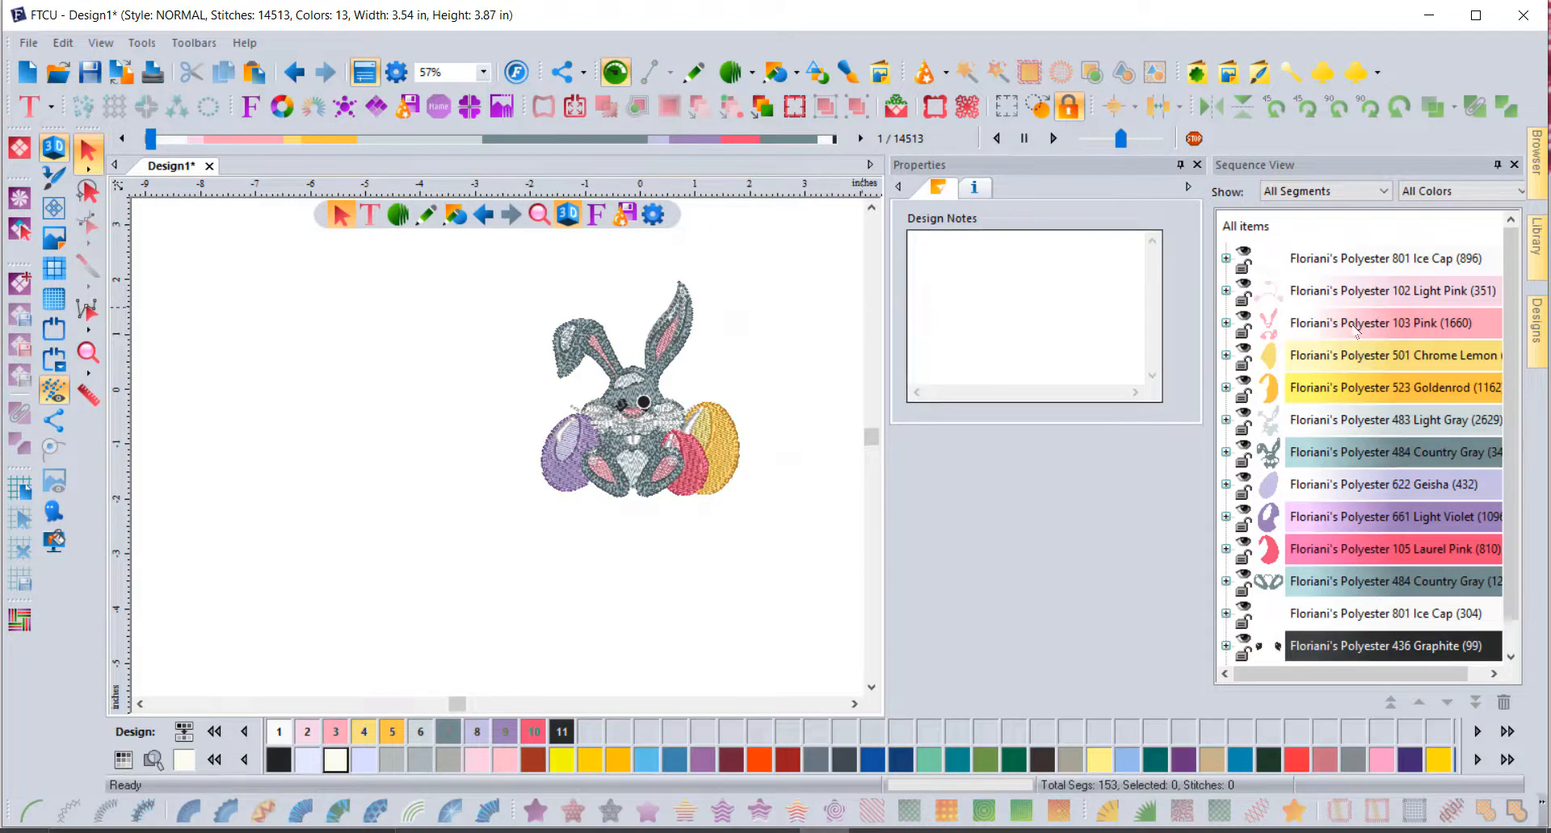
Step: Recolour the new outline segment orange
scroll(1514, 285, down, 1)
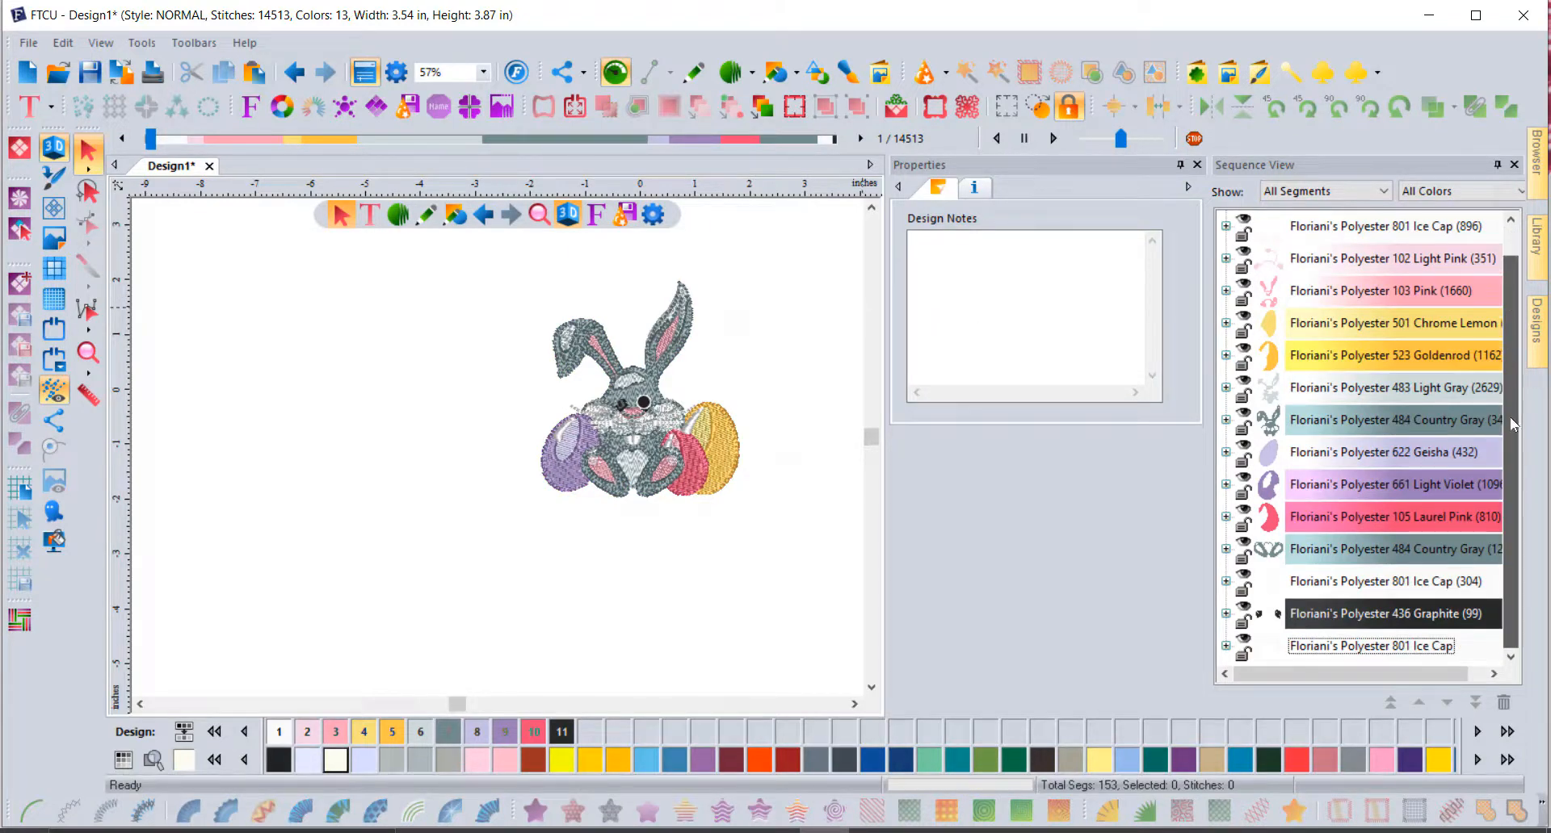
click(1348, 651)
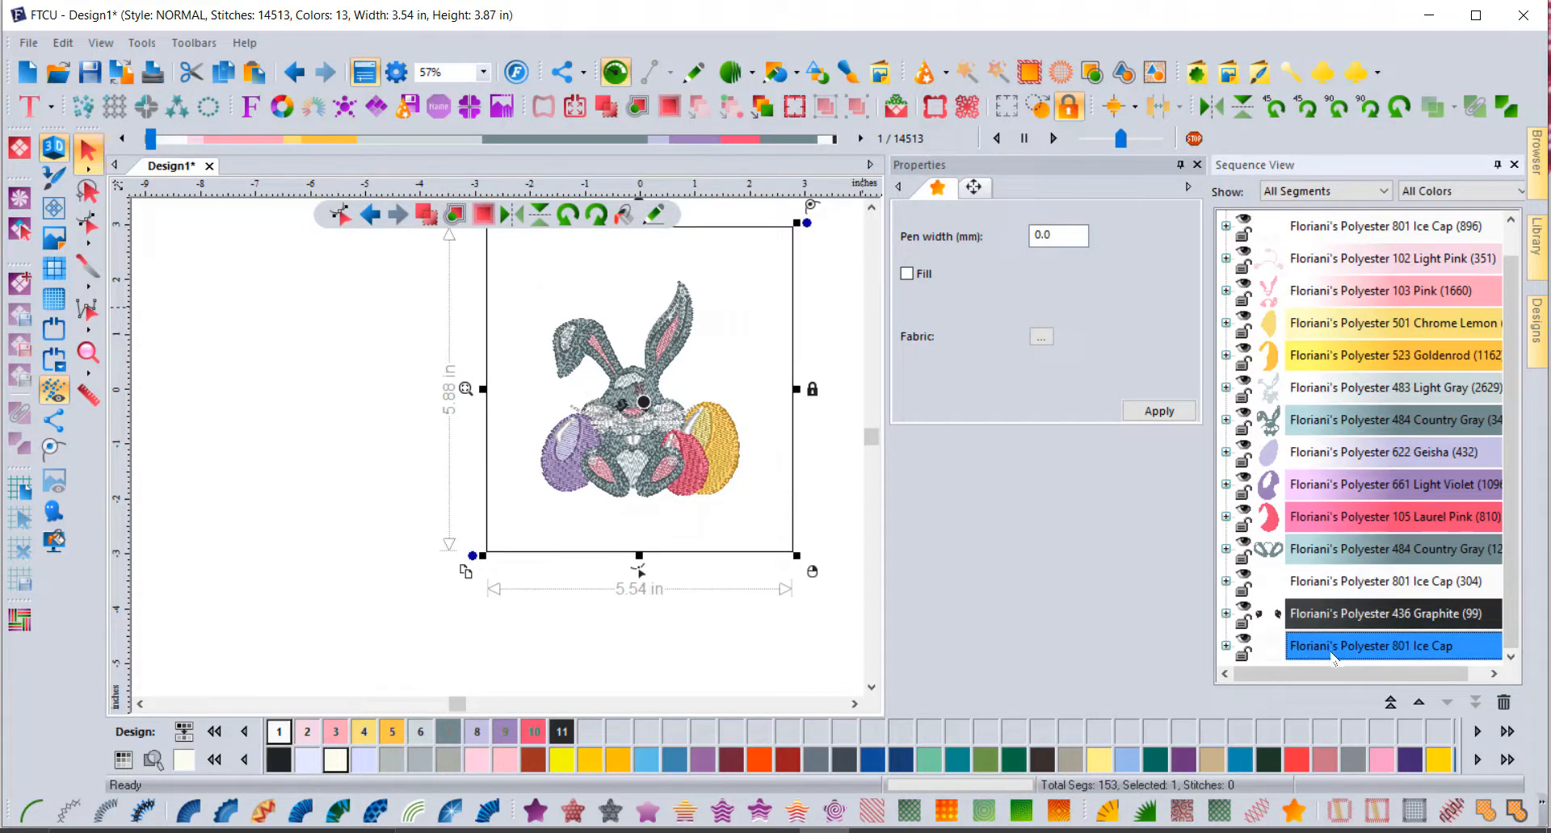
click(759, 766)
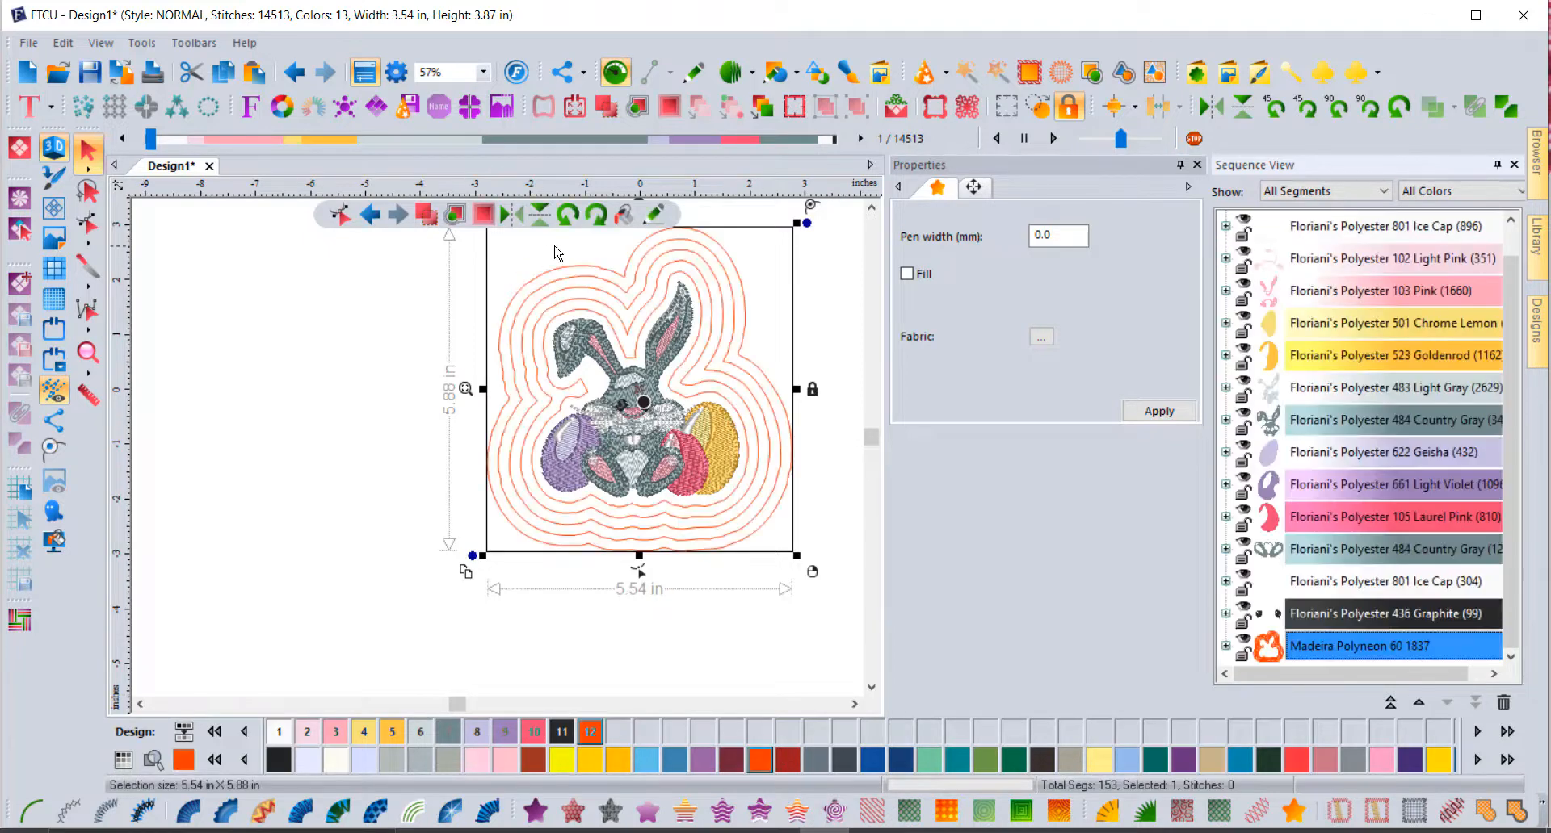
click(872, 208)
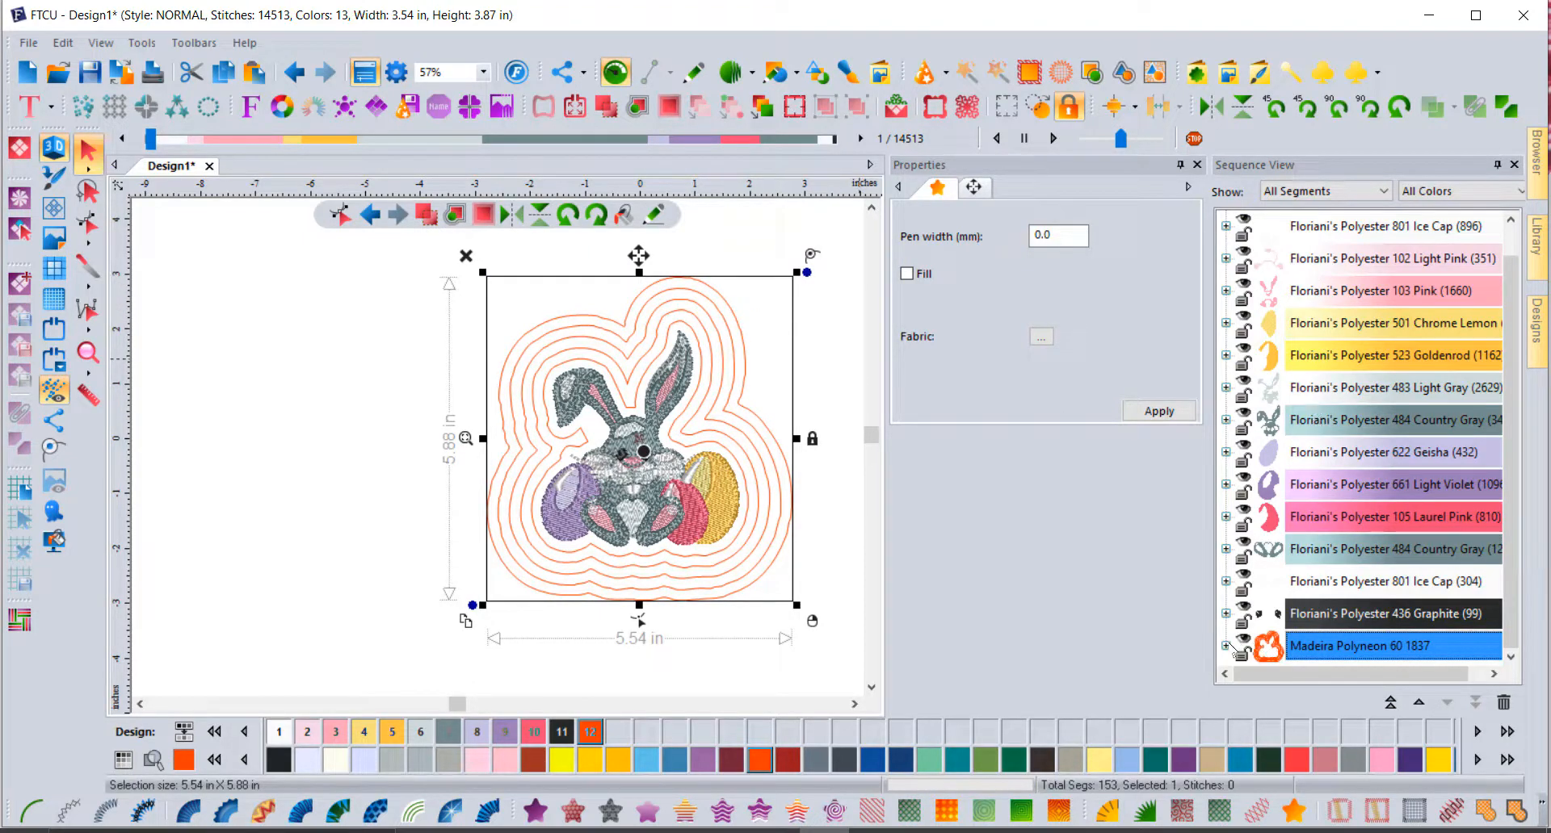
Step: Convert the outline's artwork item into a Single Run stitch
click(1226, 646)
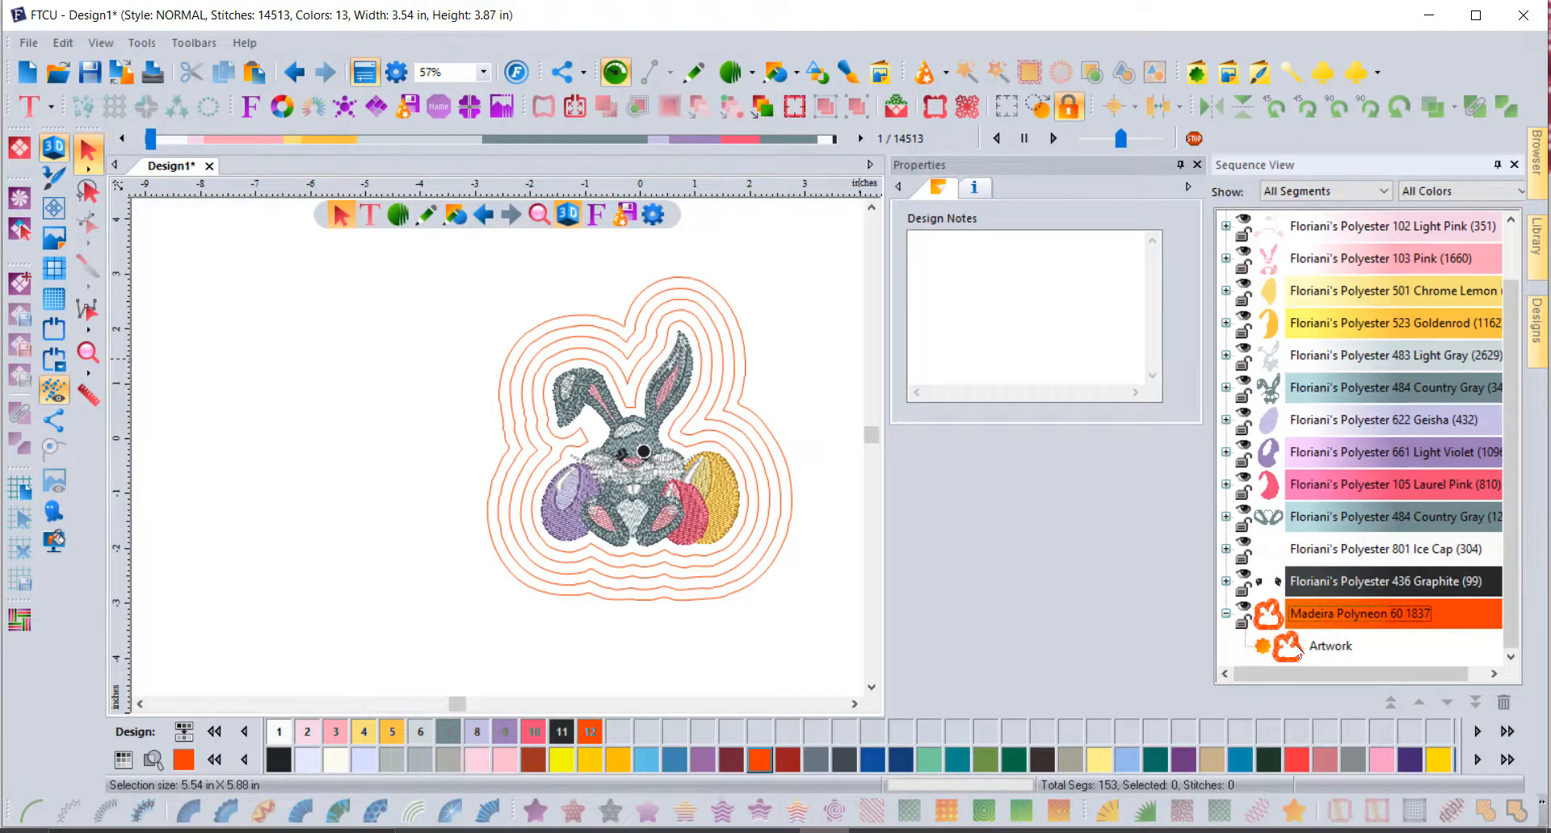
click(1292, 648)
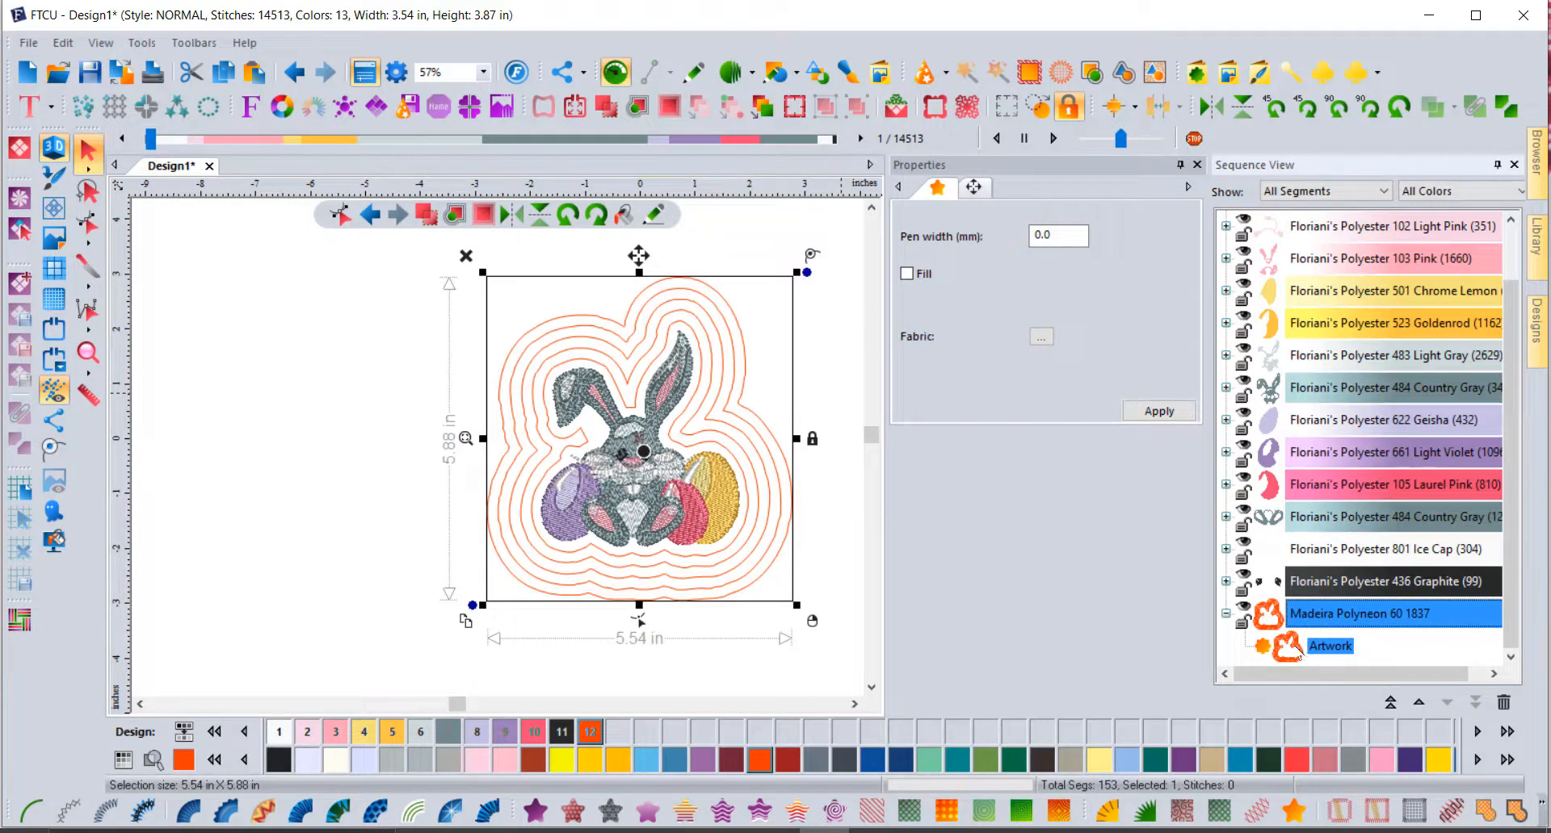
click(32, 810)
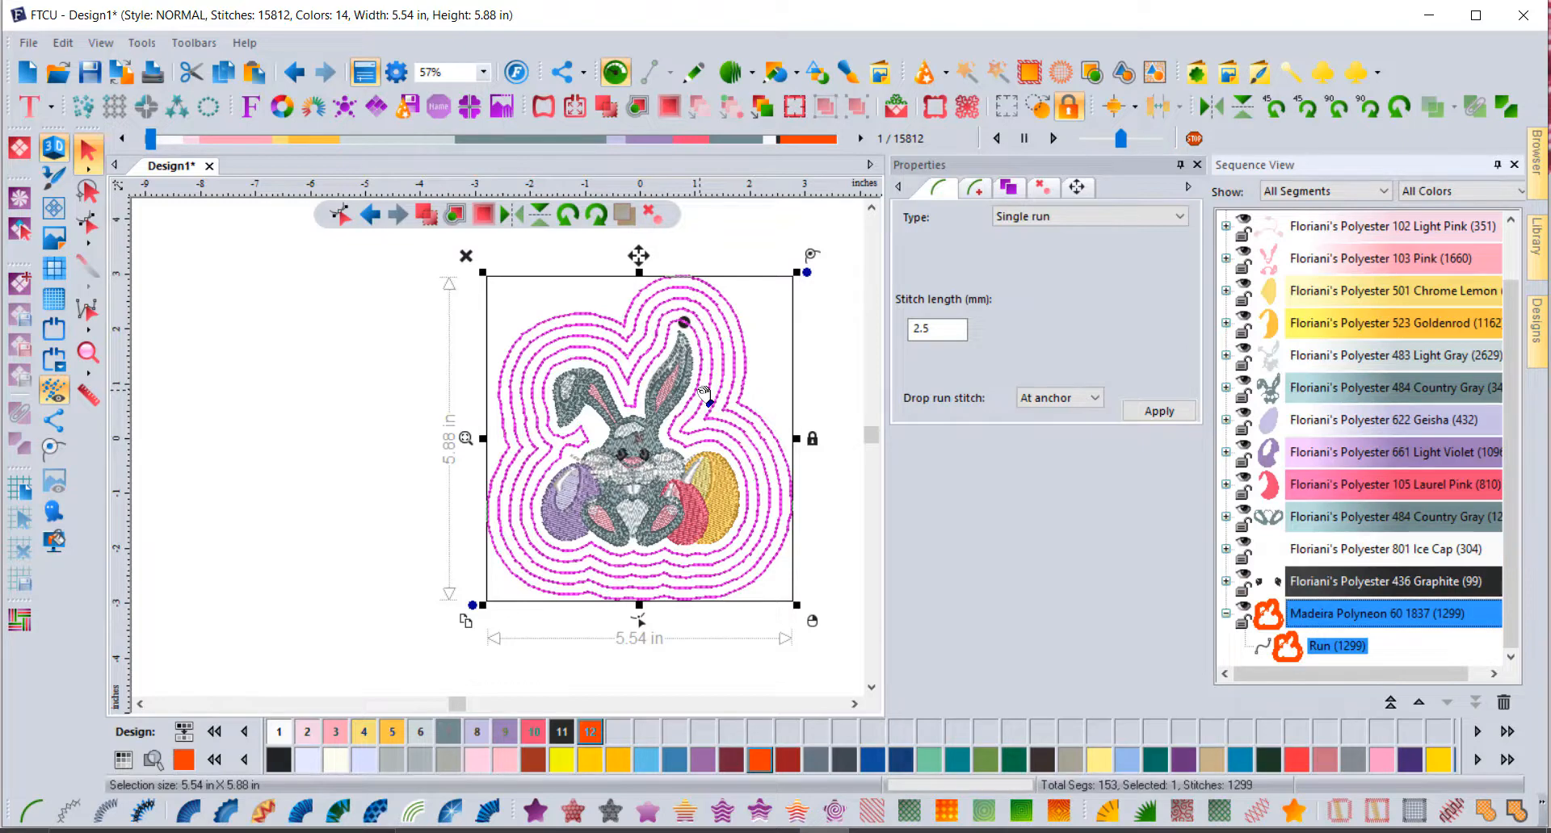
Step: Move the outline run's start point up to the top near the bunny's ear
drag(704, 393, 701, 323)
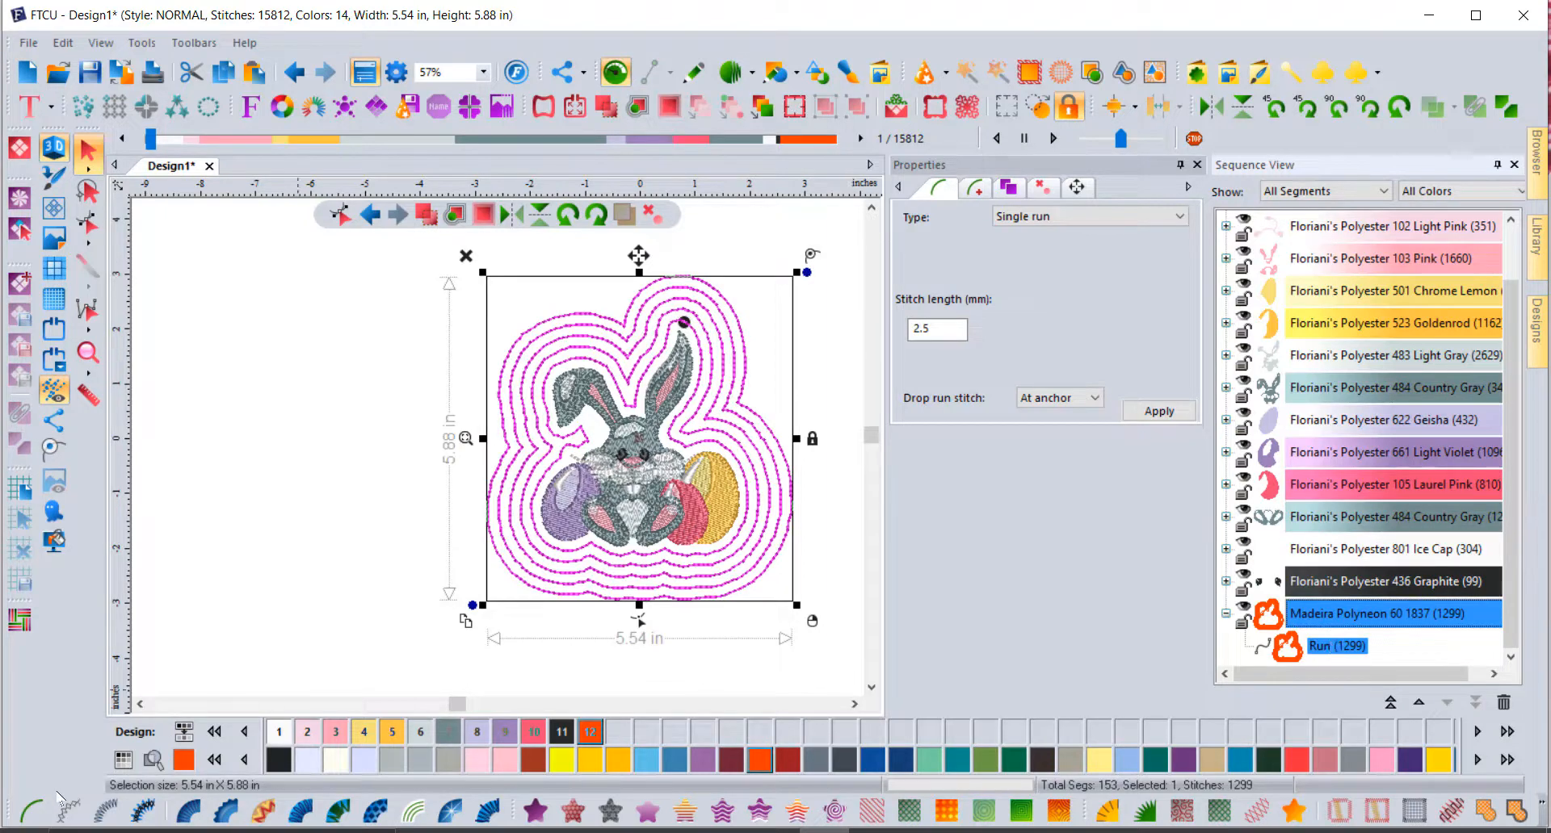
Step: Break the outline run apart into separate rings
click(1506, 108)
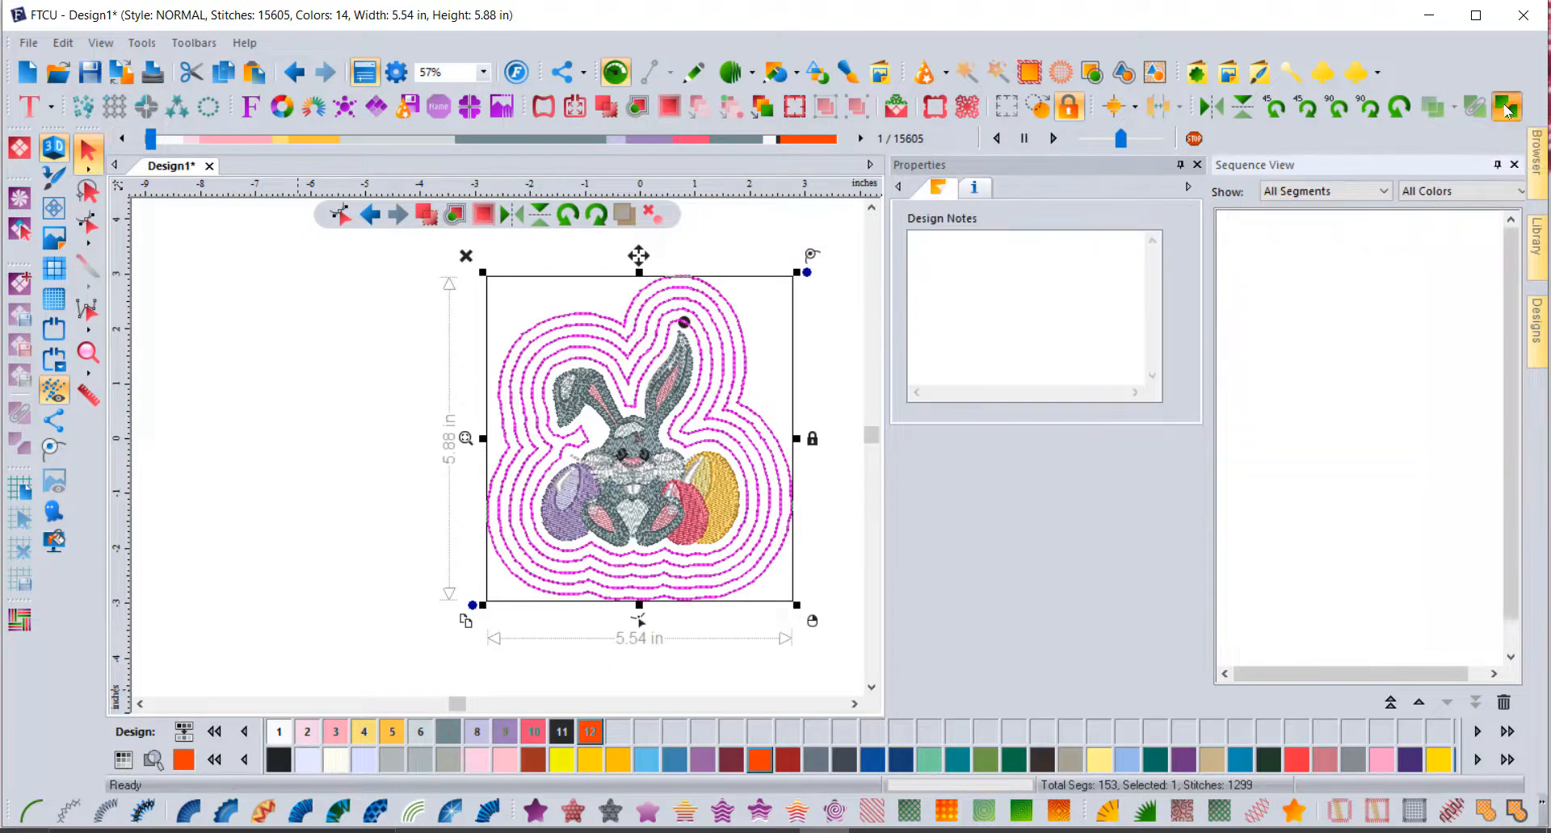
click(745, 351)
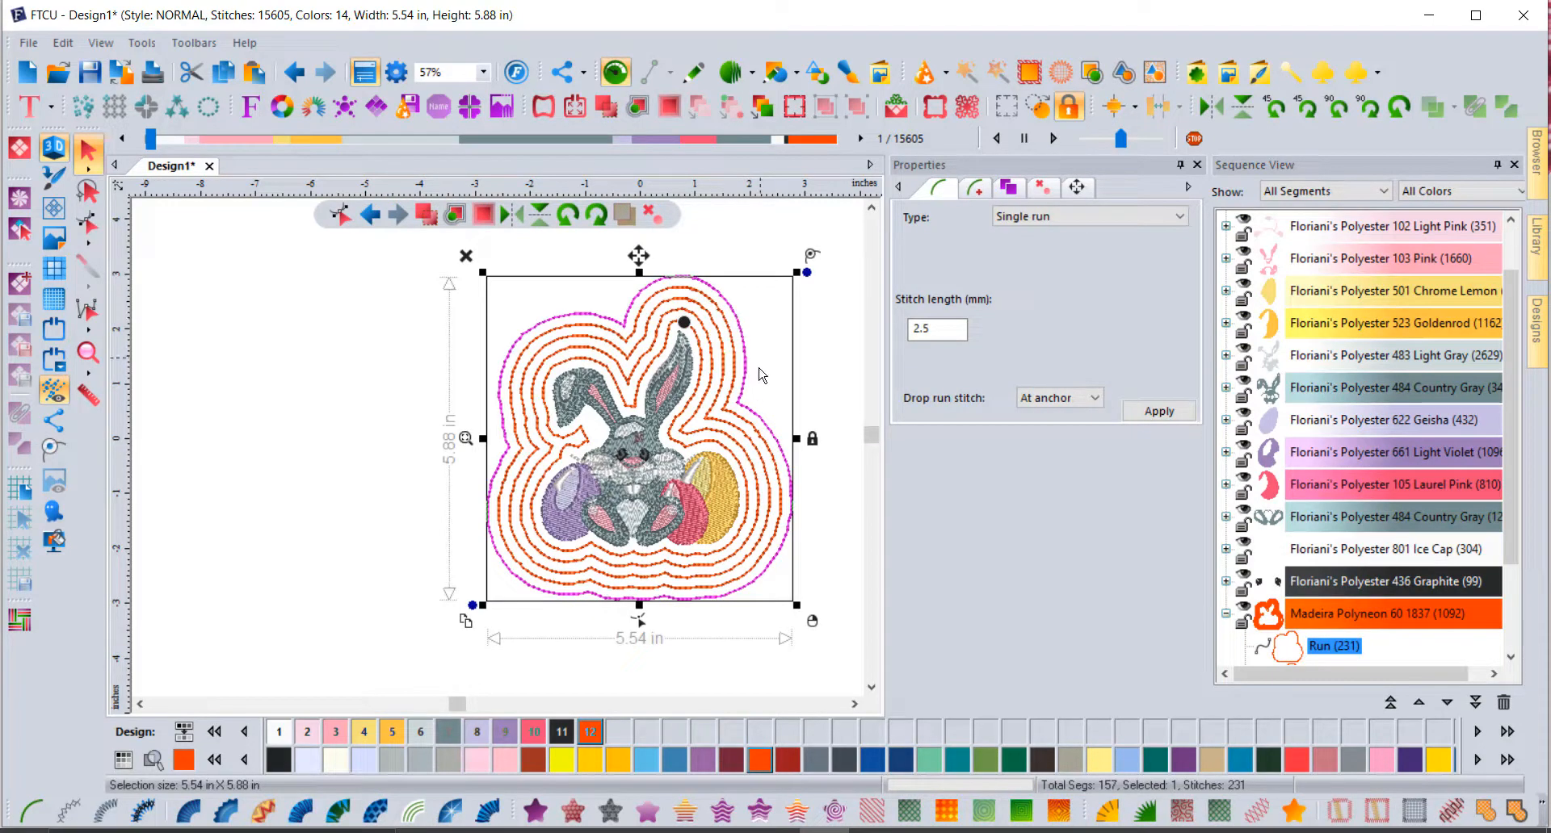
click(832, 352)
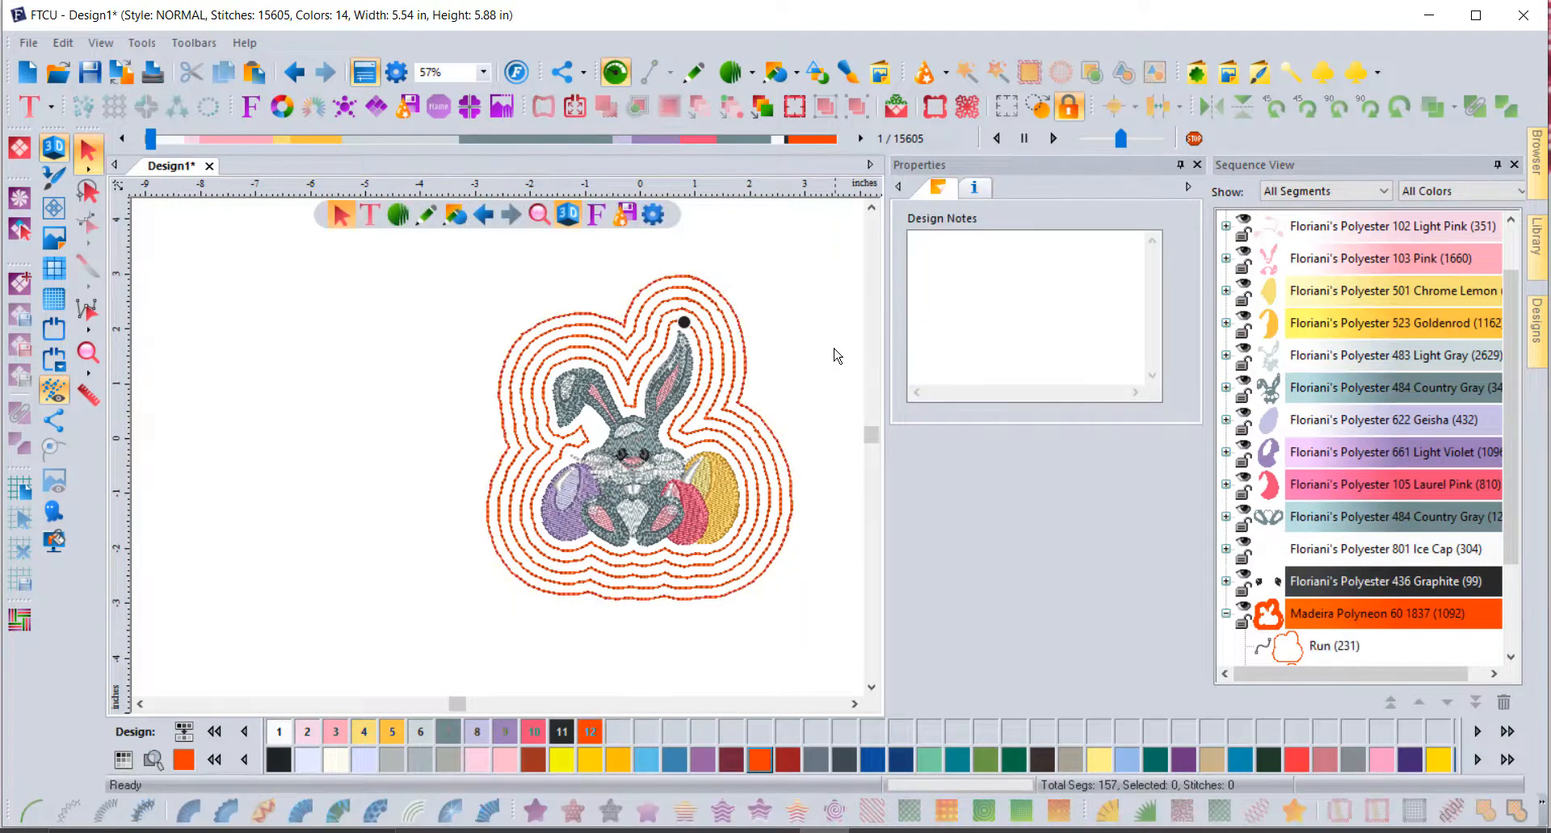
scroll(1312, 464, down, 2)
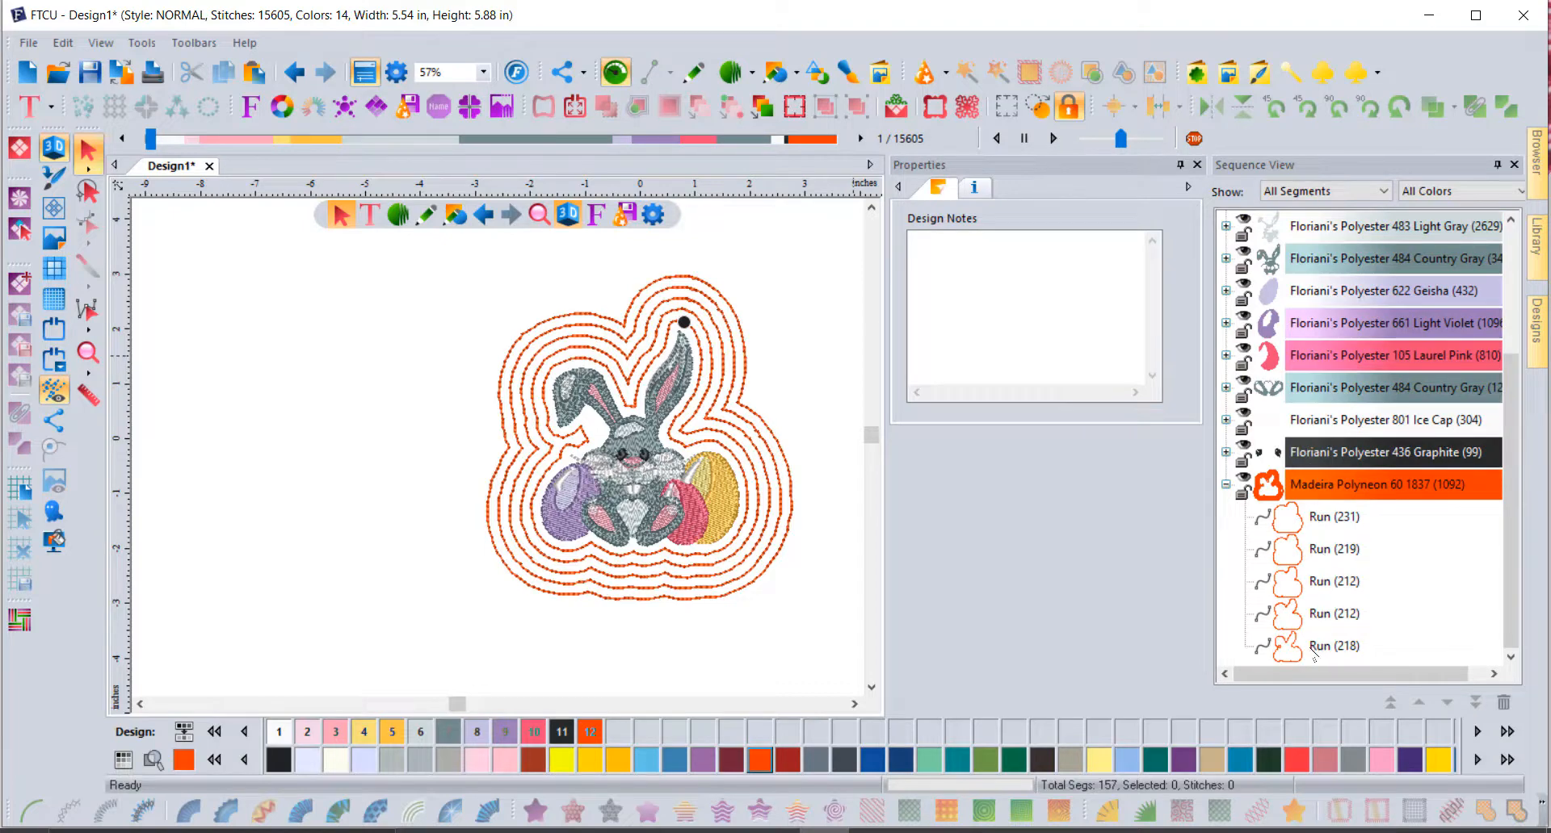
Step: Convert the Run (212) and Run (219) rings into Steil satin bands
click(1318, 517)
click(1325, 549)
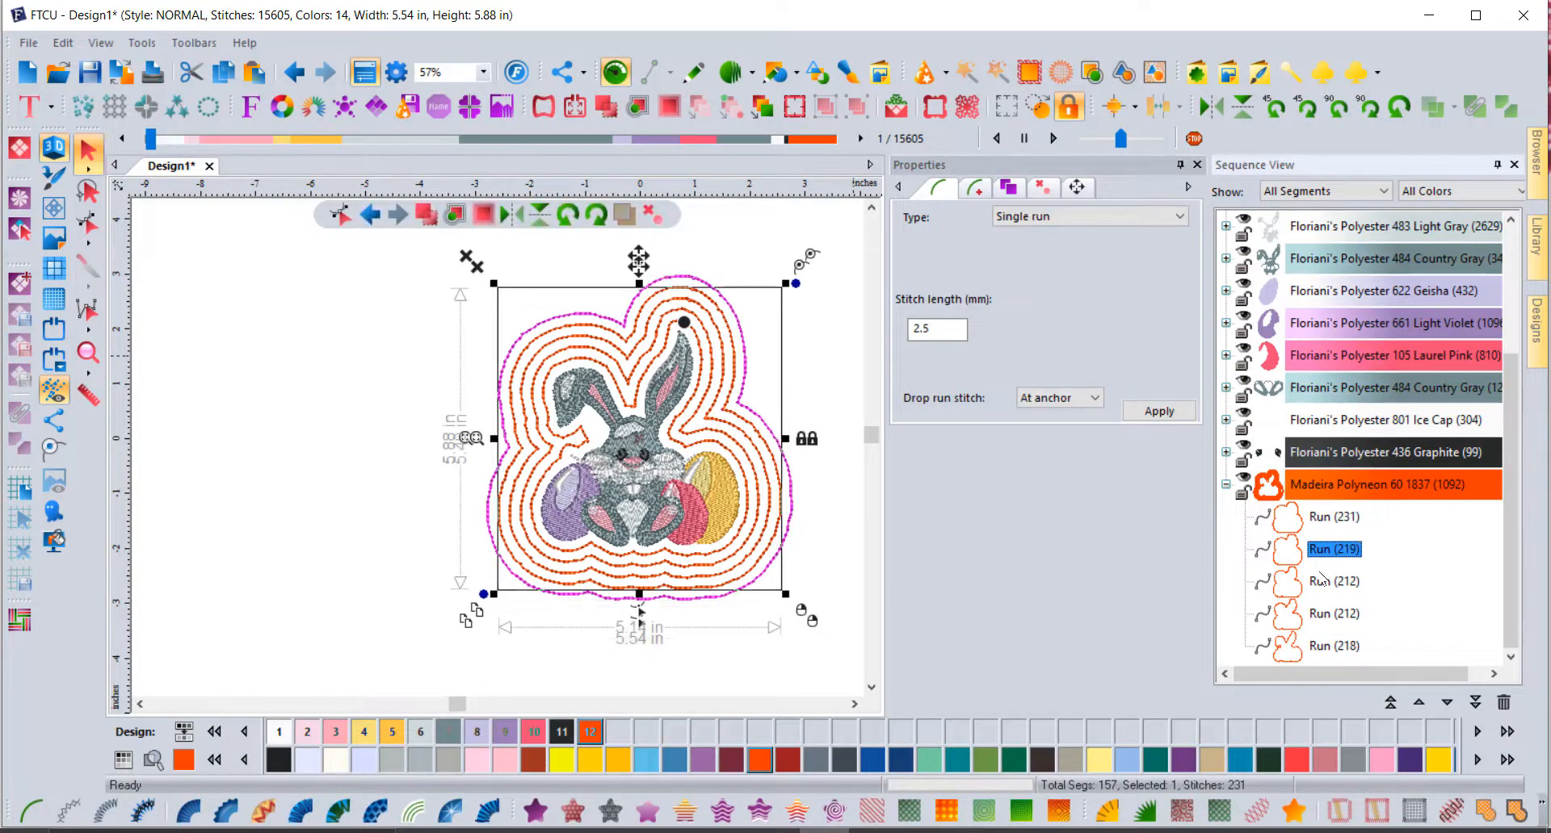
click(1328, 582)
click(1331, 614)
click(1334, 648)
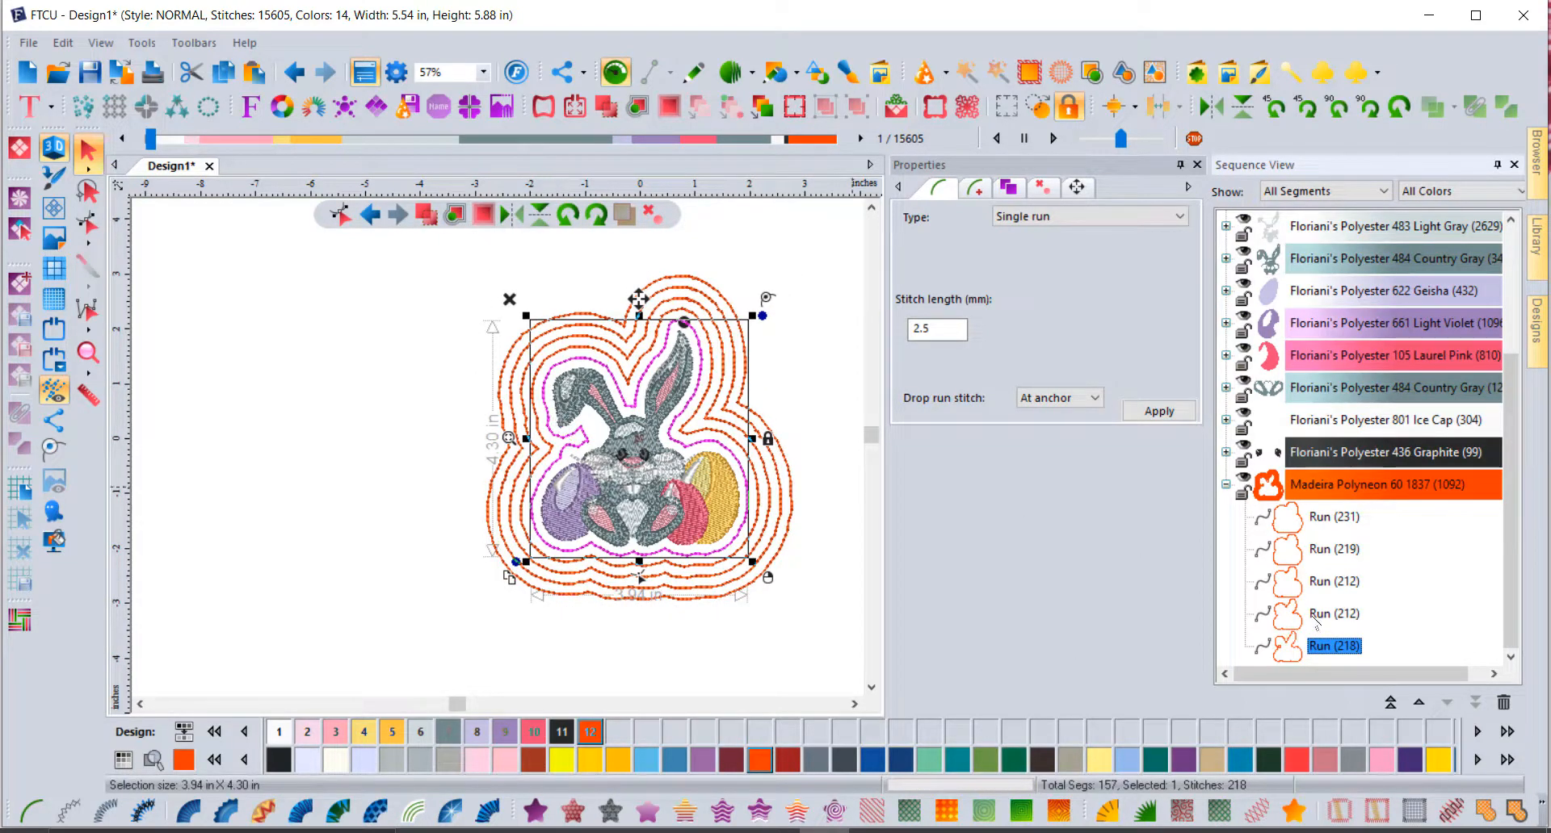
click(1316, 618)
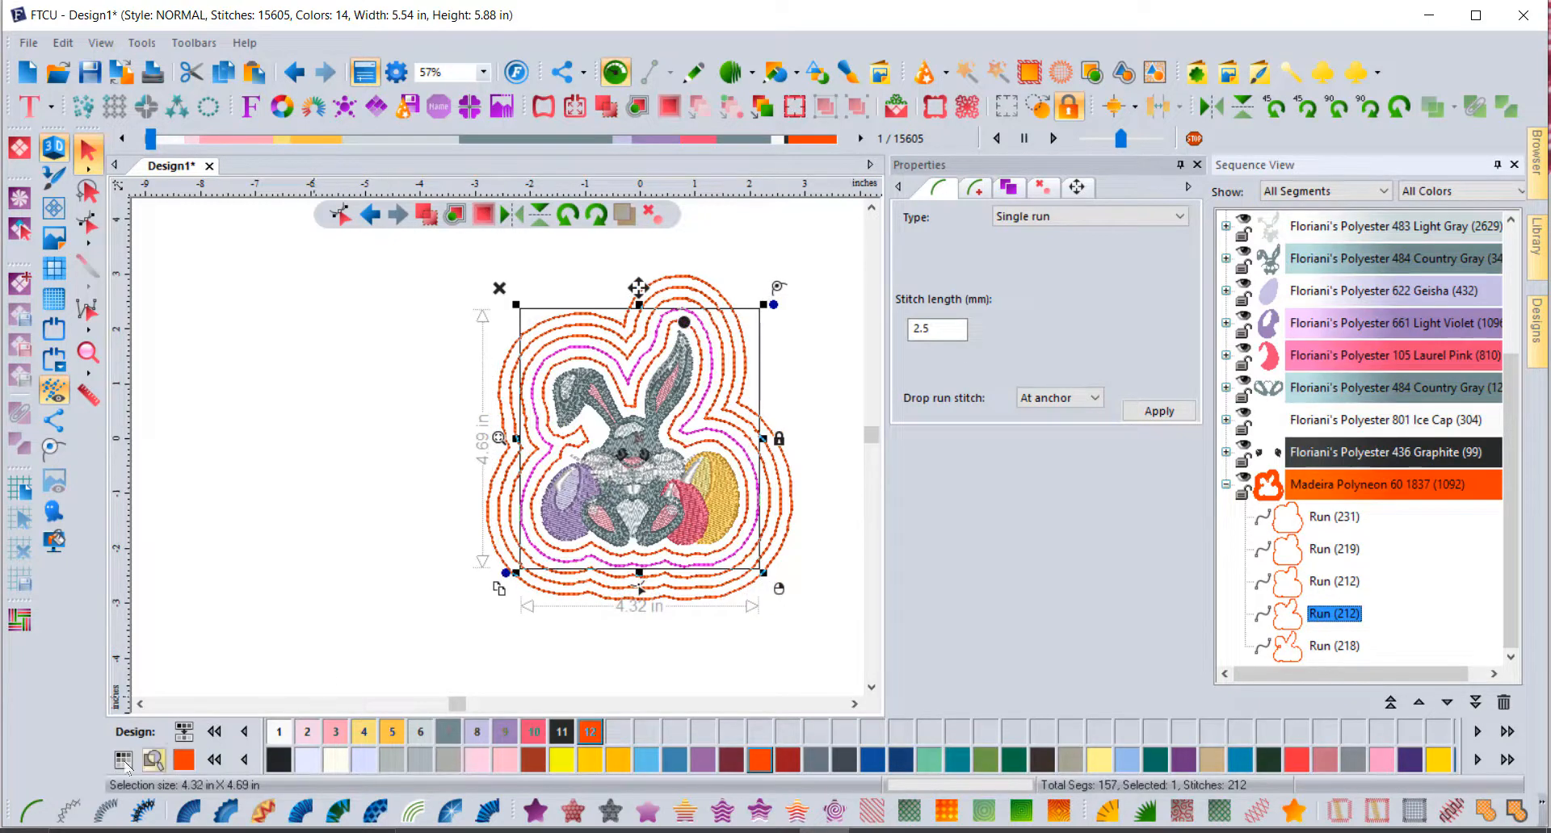
click(106, 810)
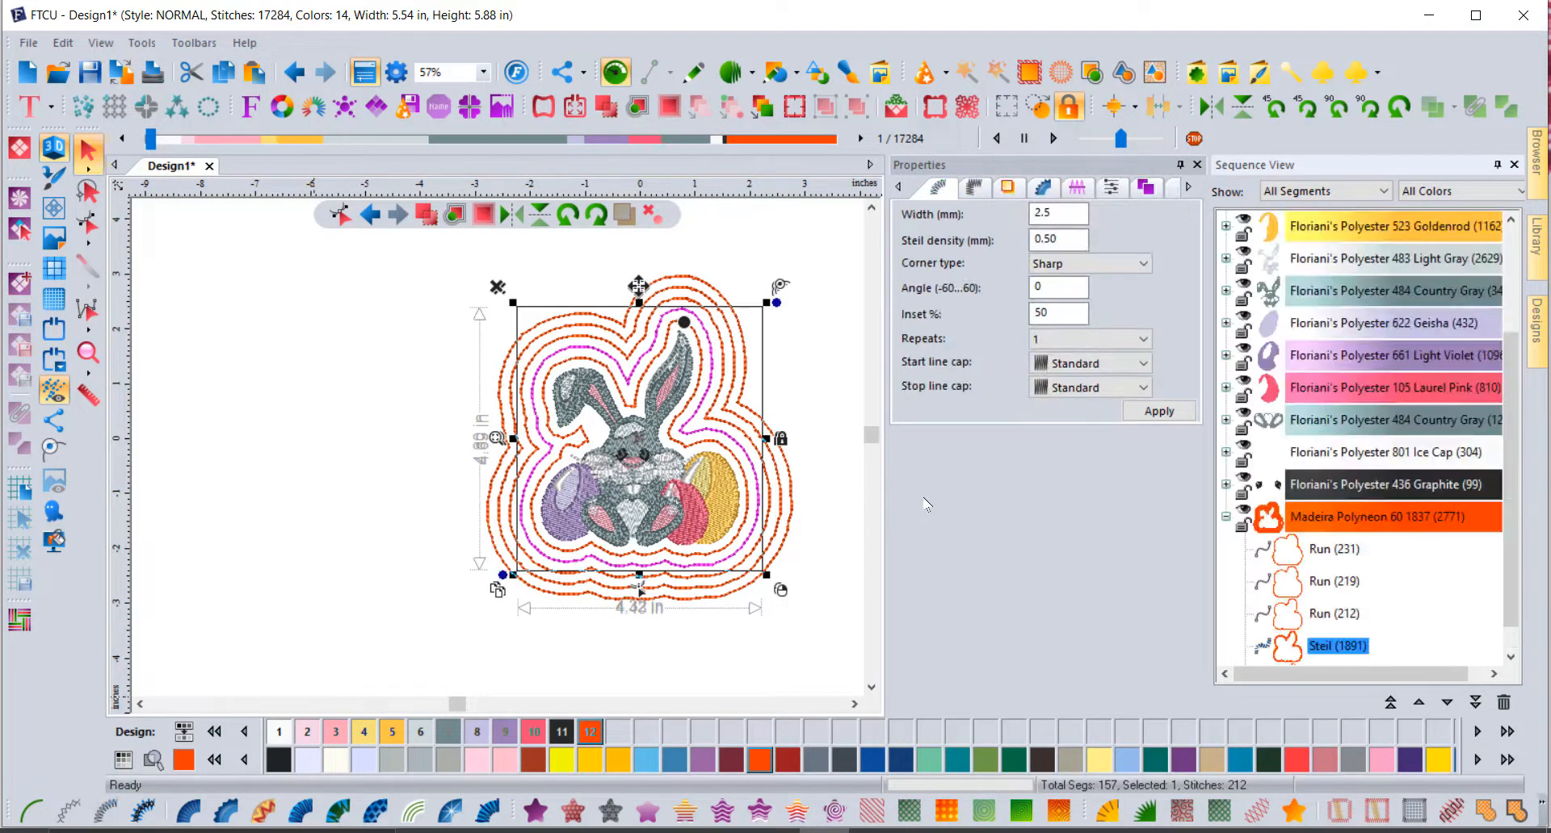
click(1328, 613)
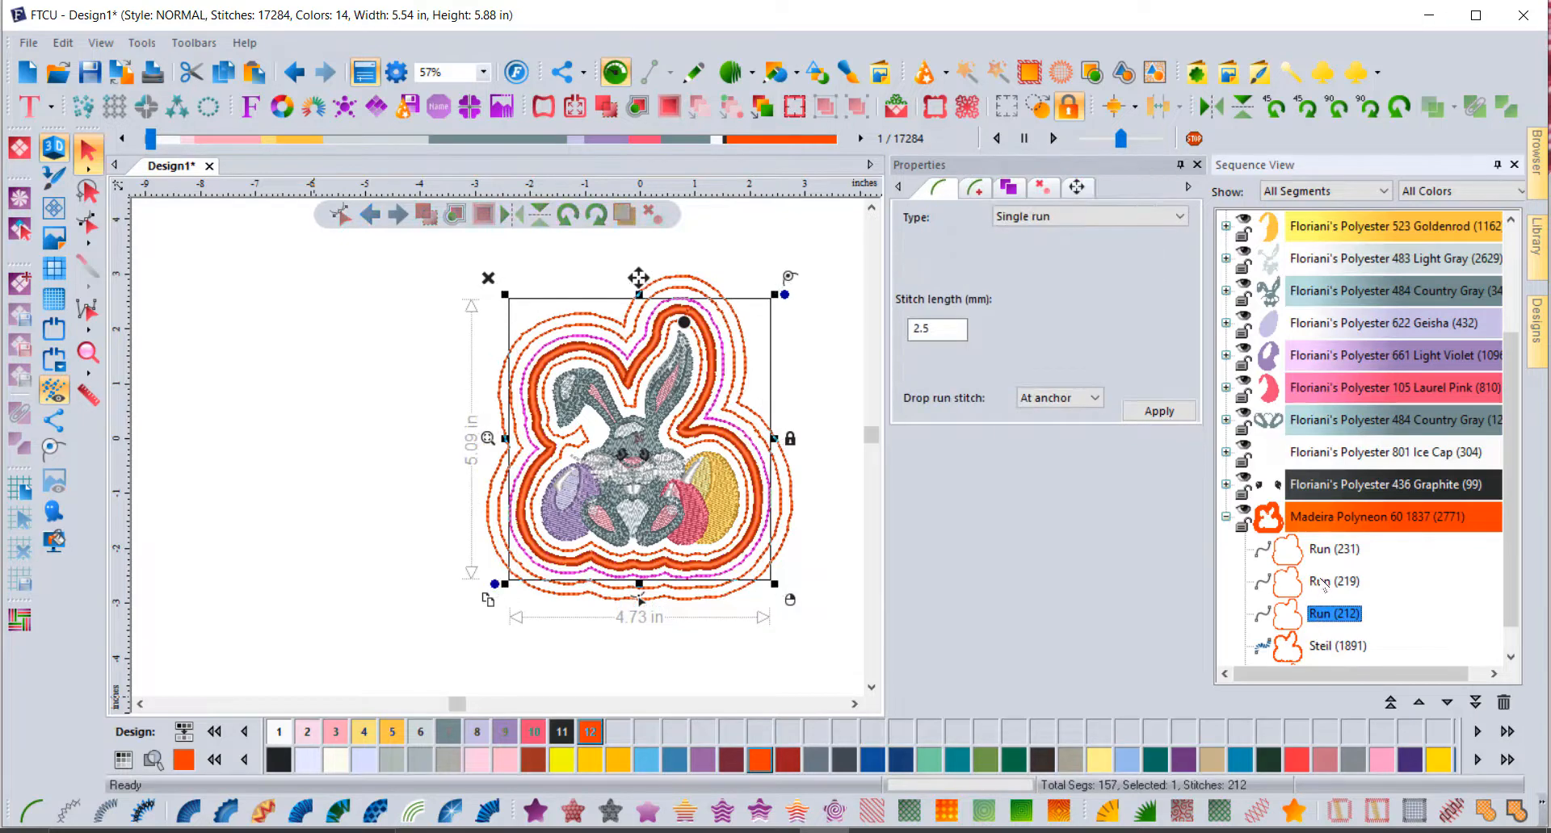
click(1332, 582)
click(106, 811)
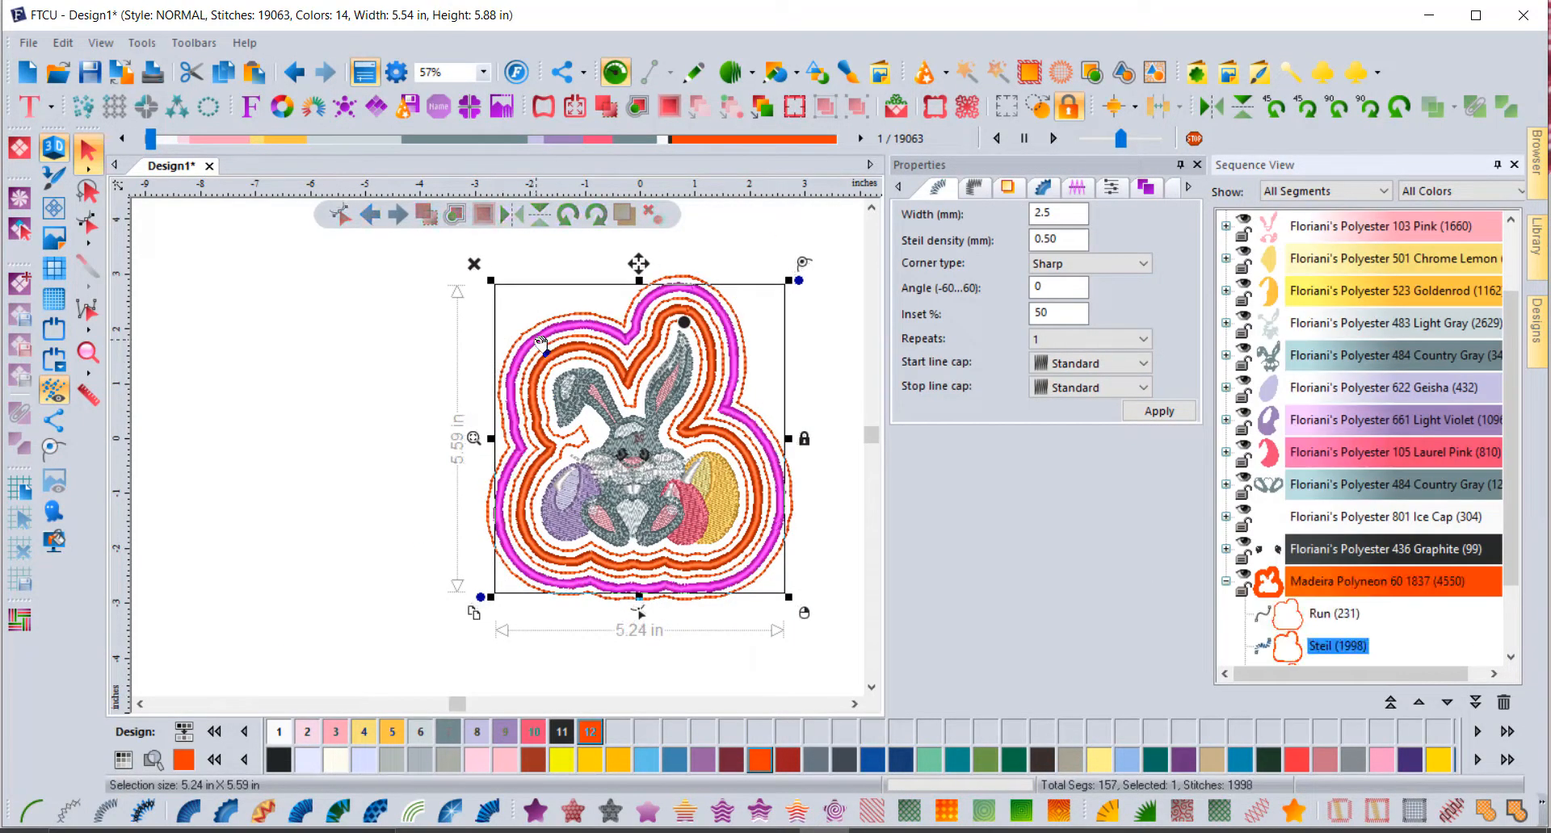
Step: Restyle the satin band as a motif 209 run
scroll(599, 321, up, 3)
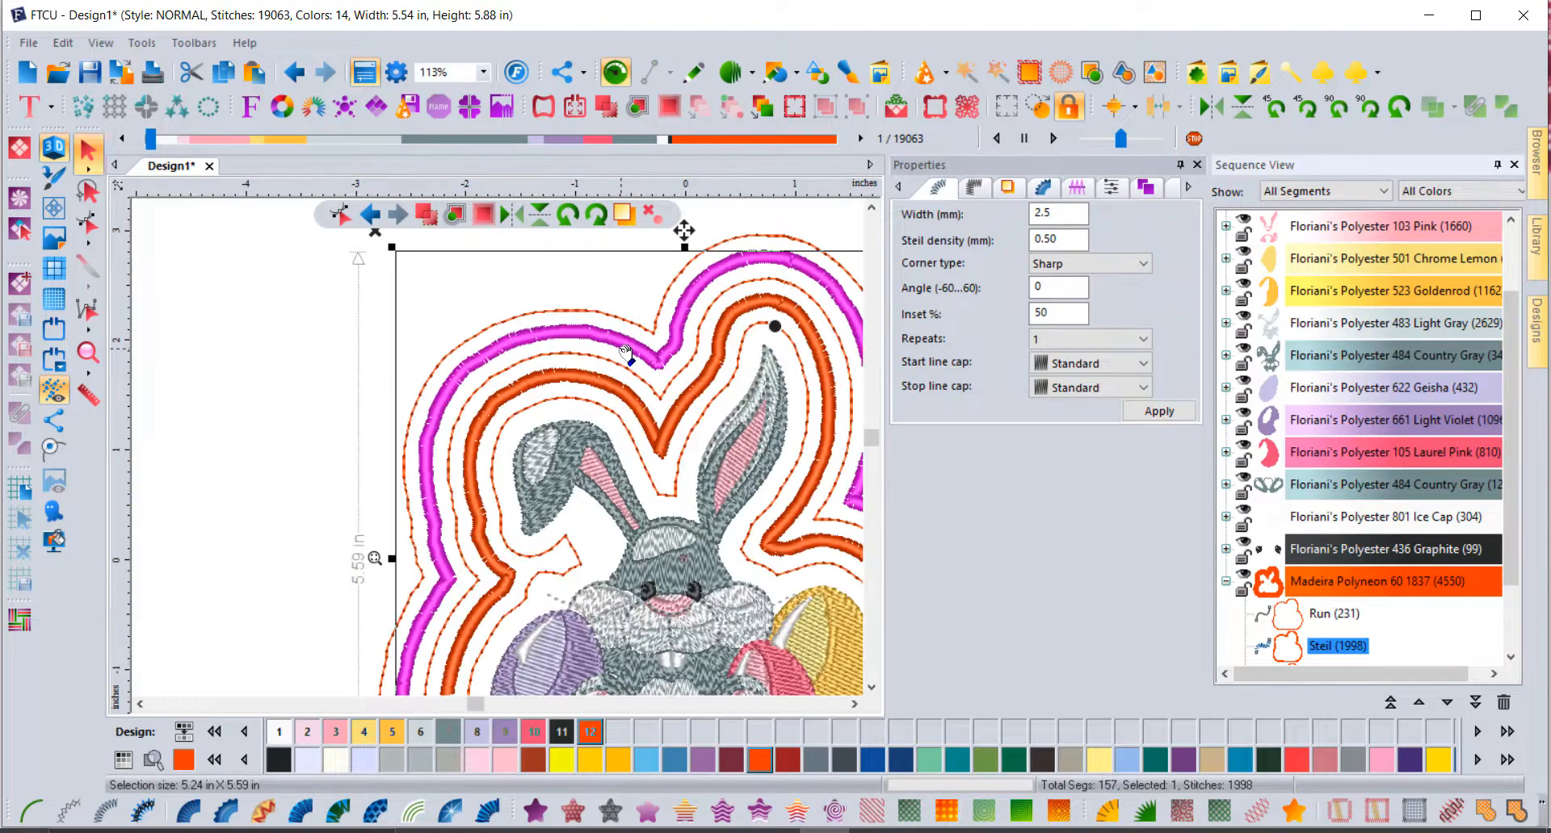
click(69, 810)
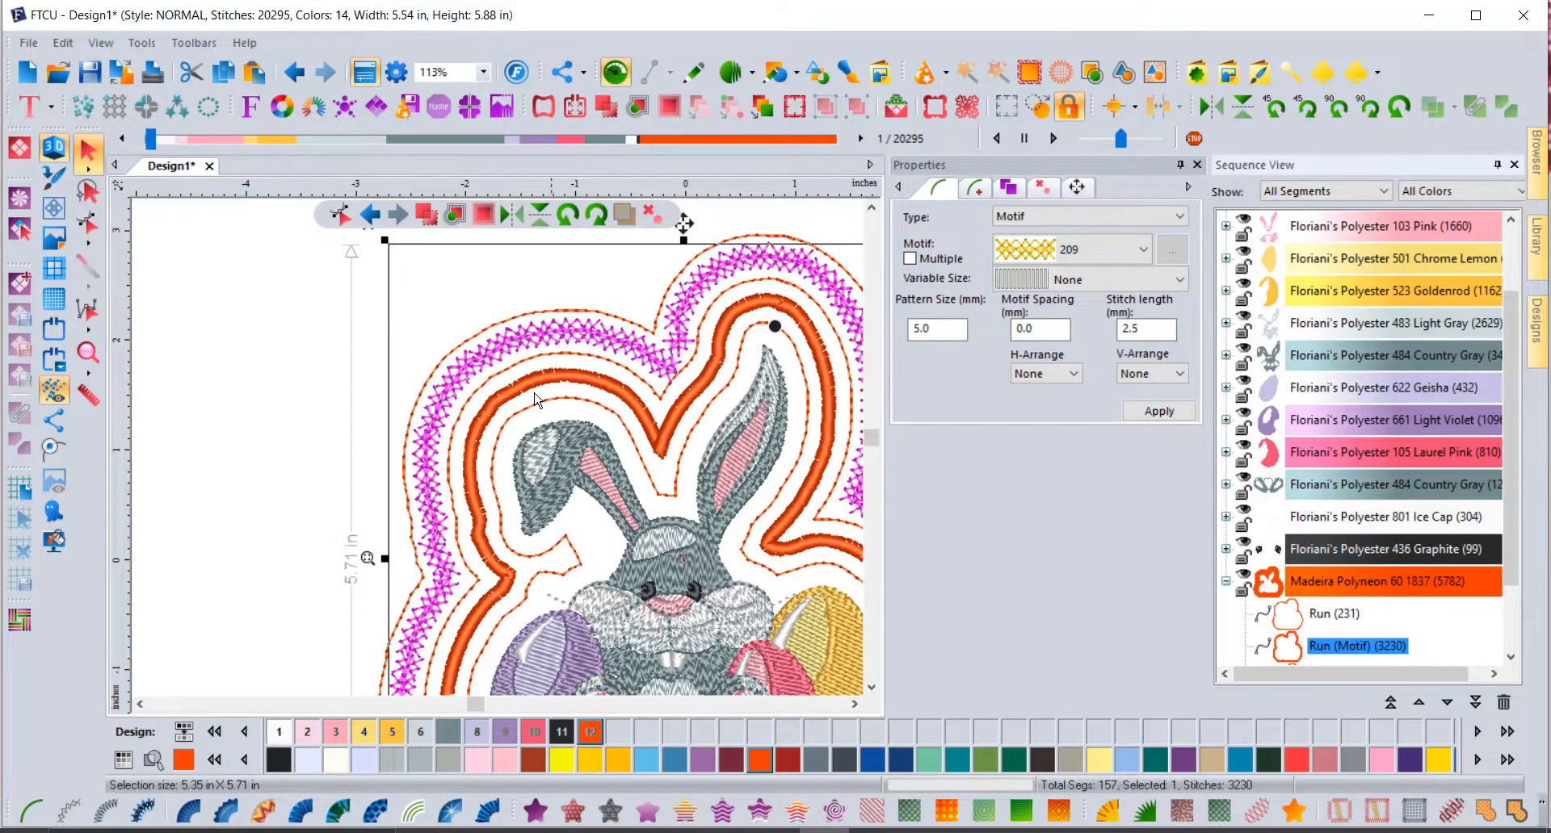
click(333, 359)
scroll(677, 361, down, 2)
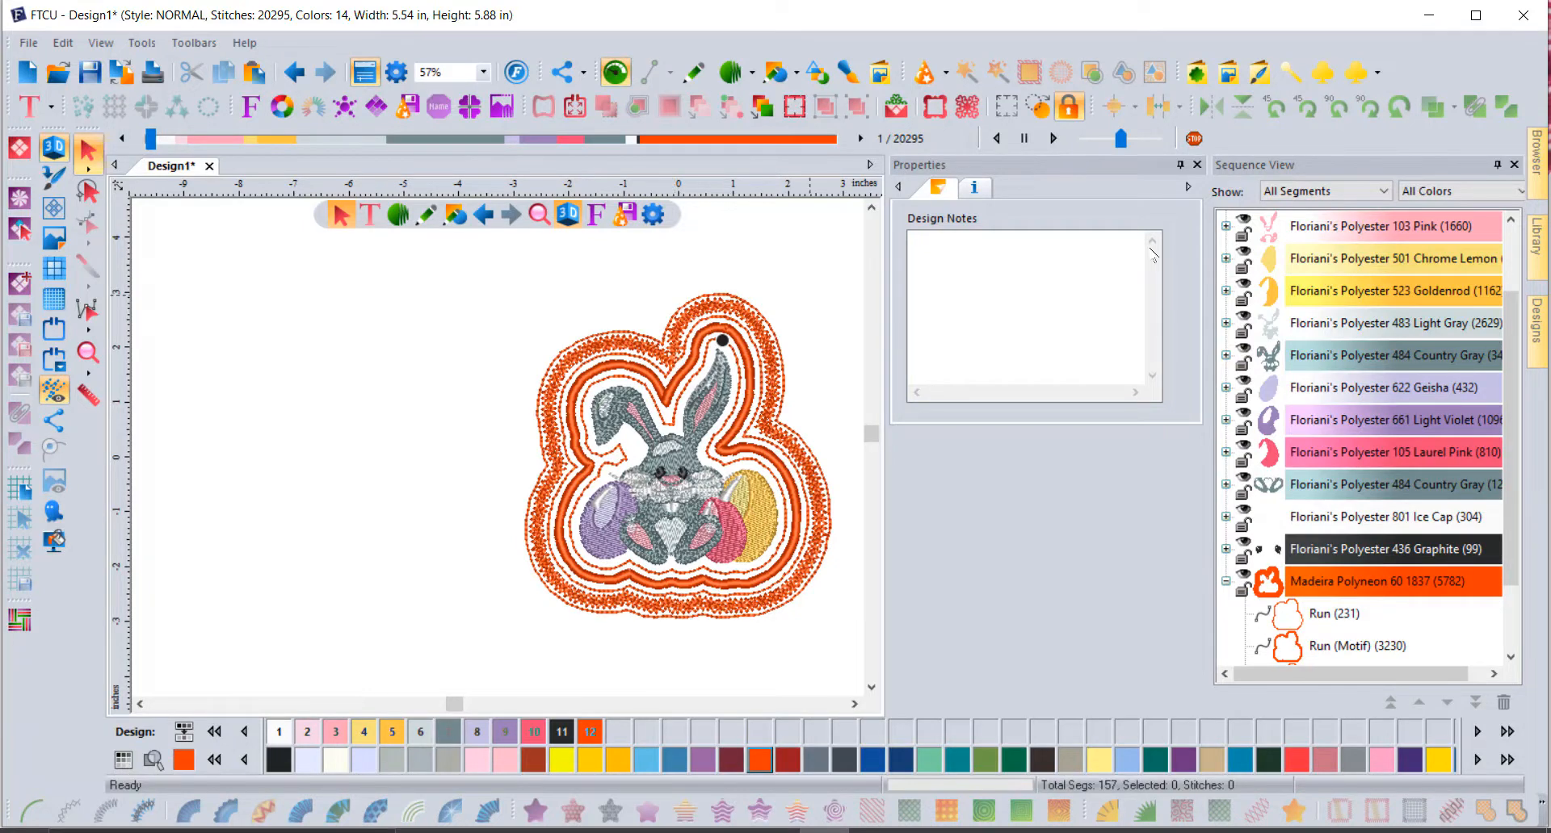
Step: Undo the motif, satin, break-apart, stitch and outline changes, then select the bunny
click(294, 71)
click(295, 71)
click(296, 71)
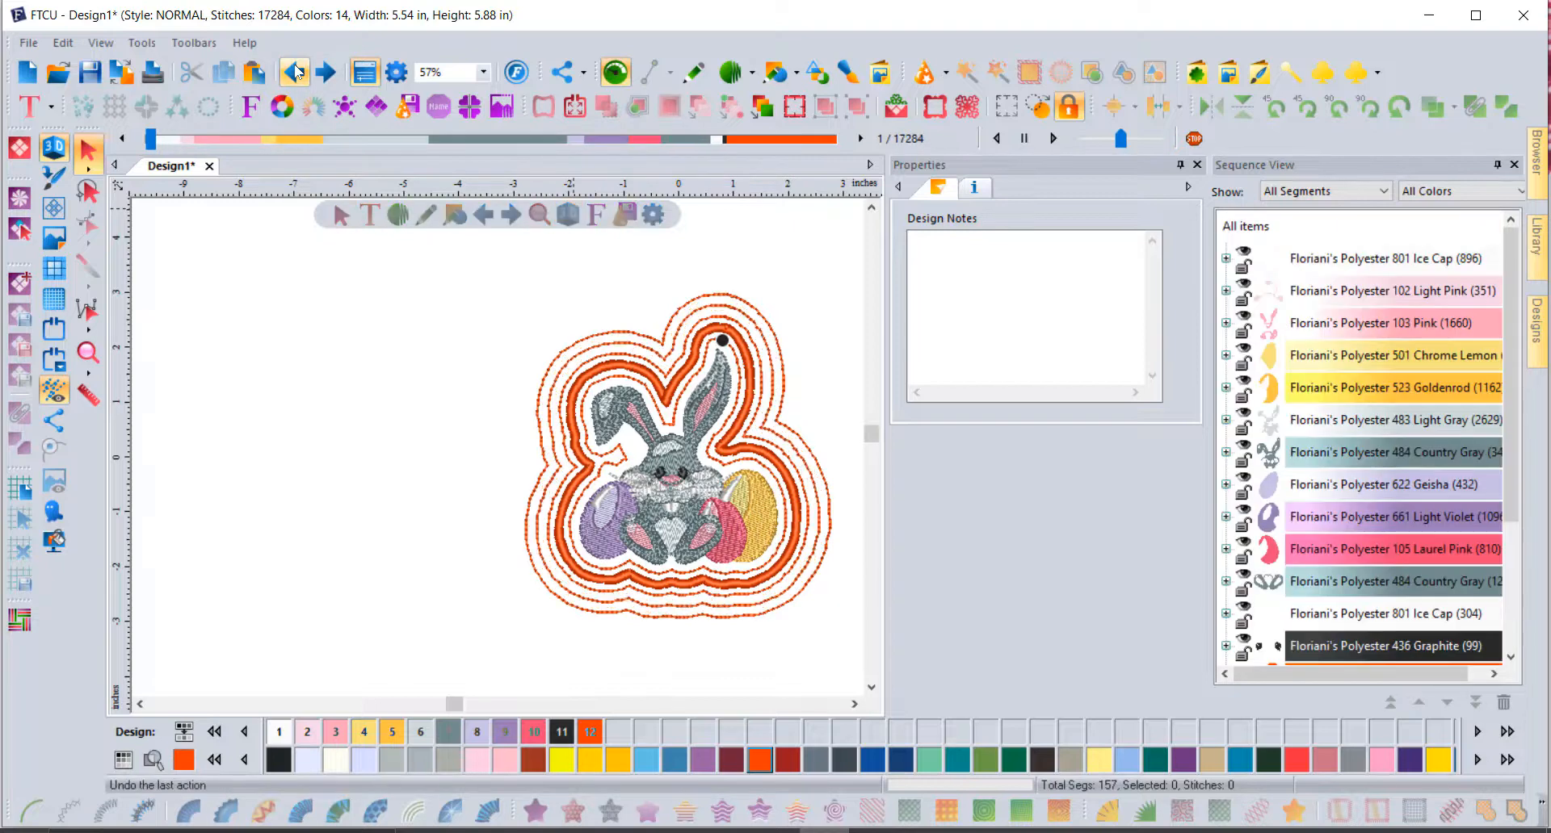
click(295, 71)
click(296, 71)
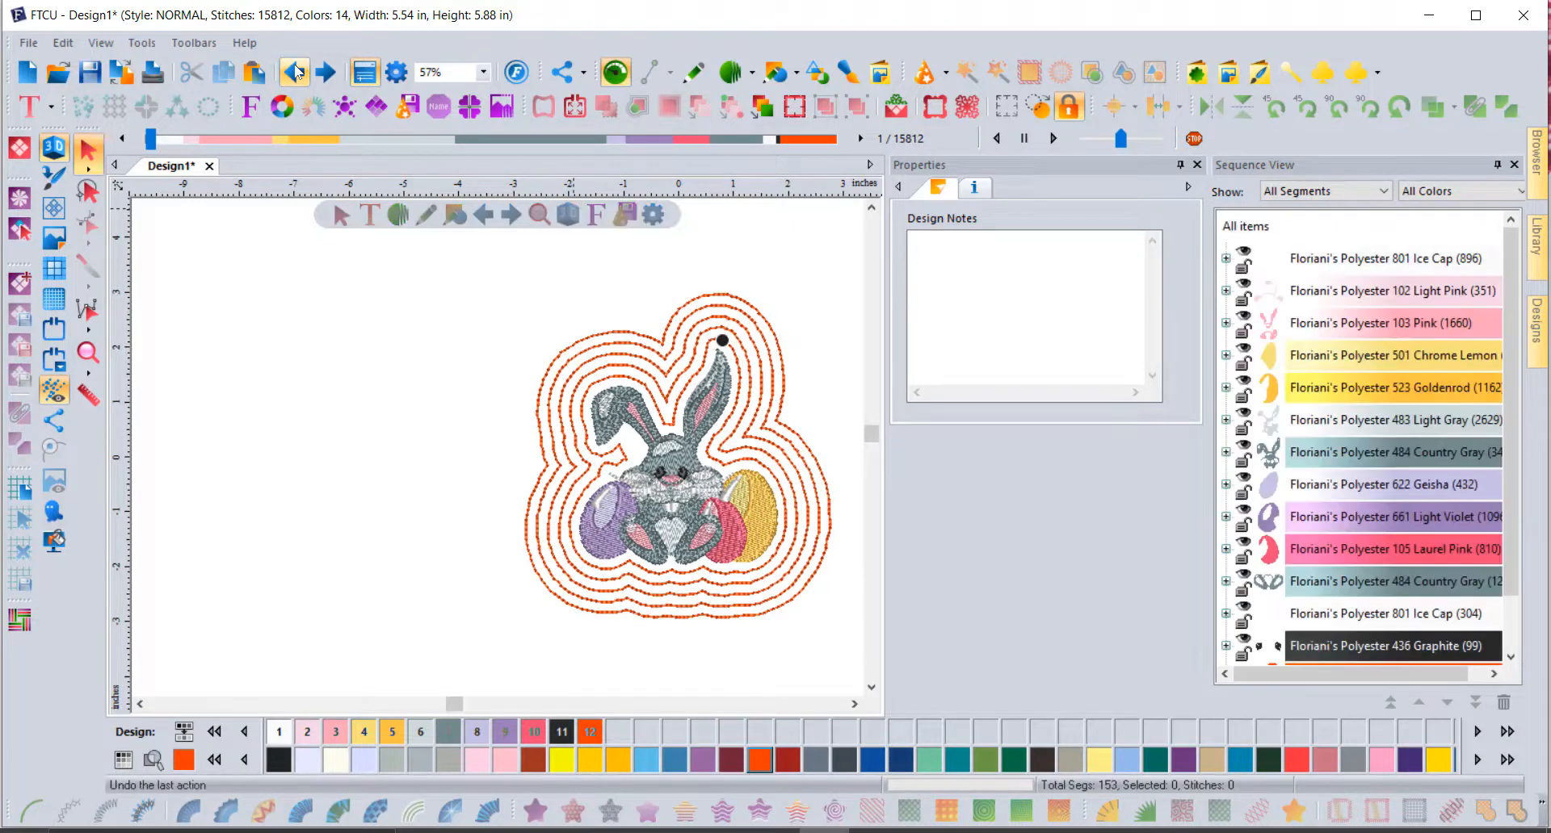
click(295, 71)
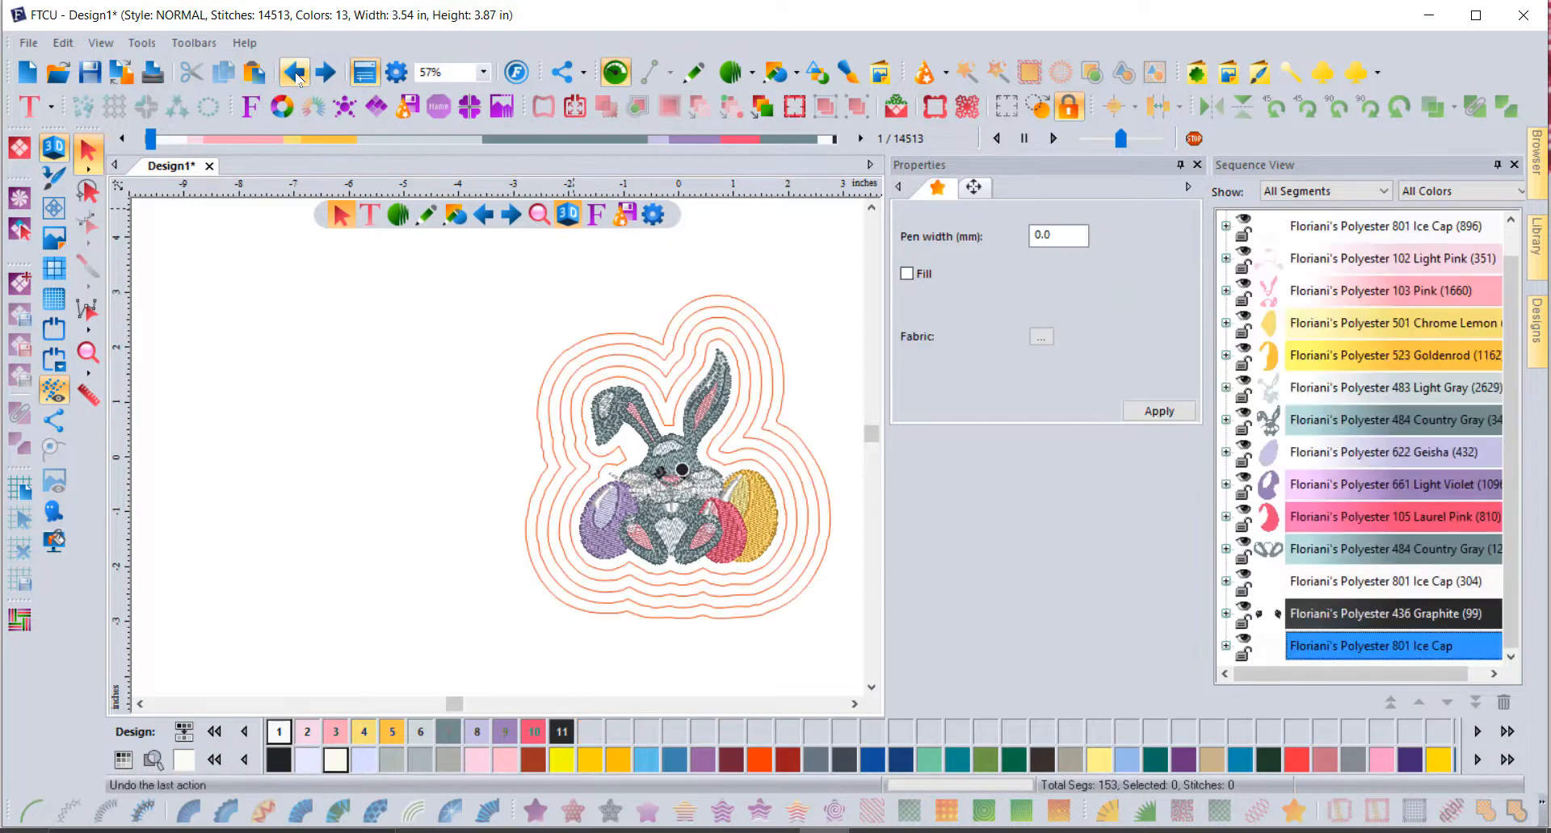
click(296, 72)
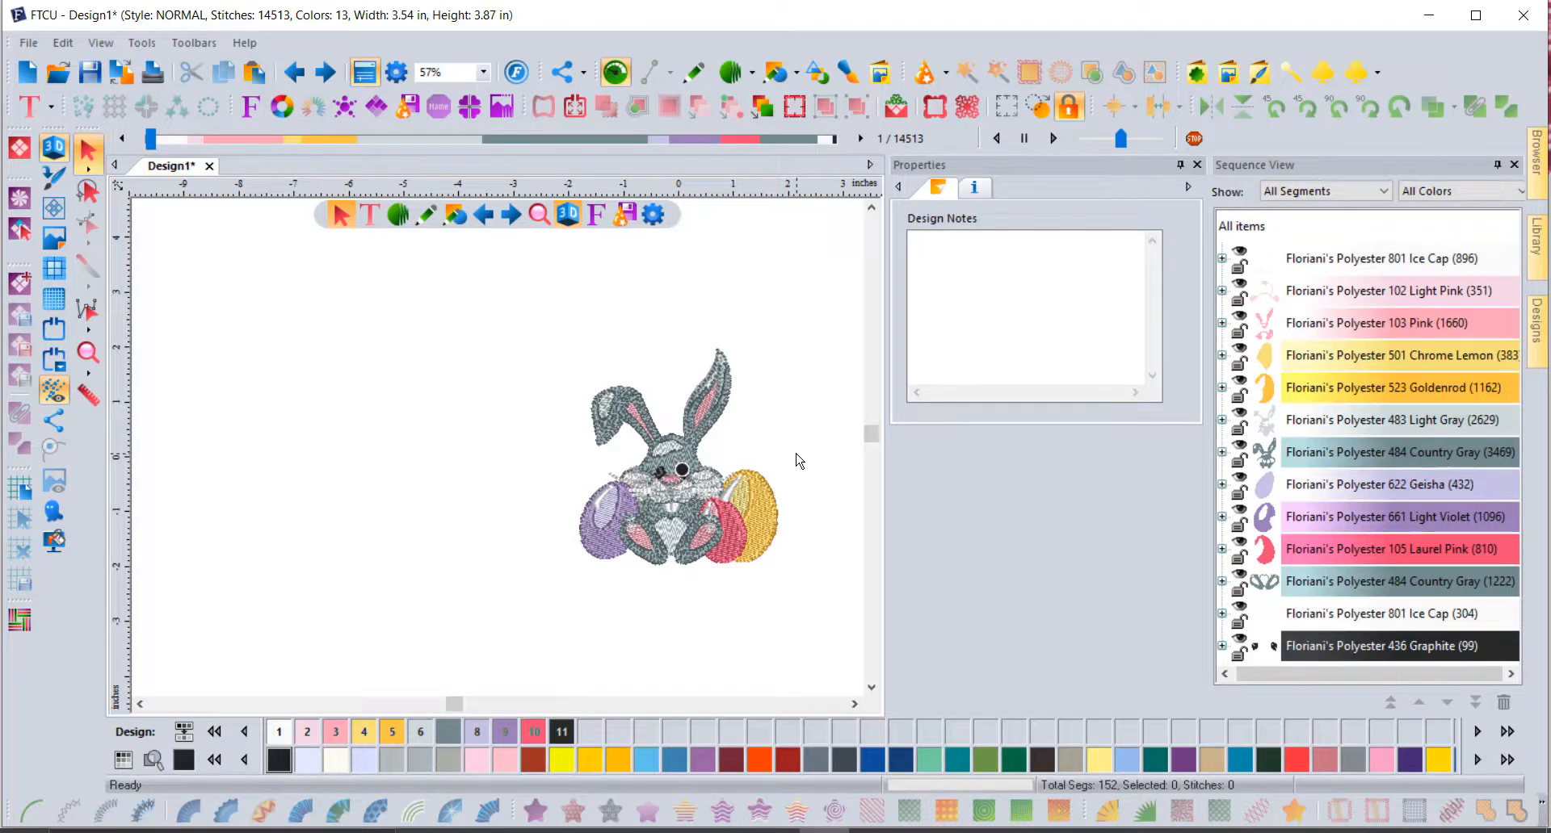
drag(501, 321, 860, 614)
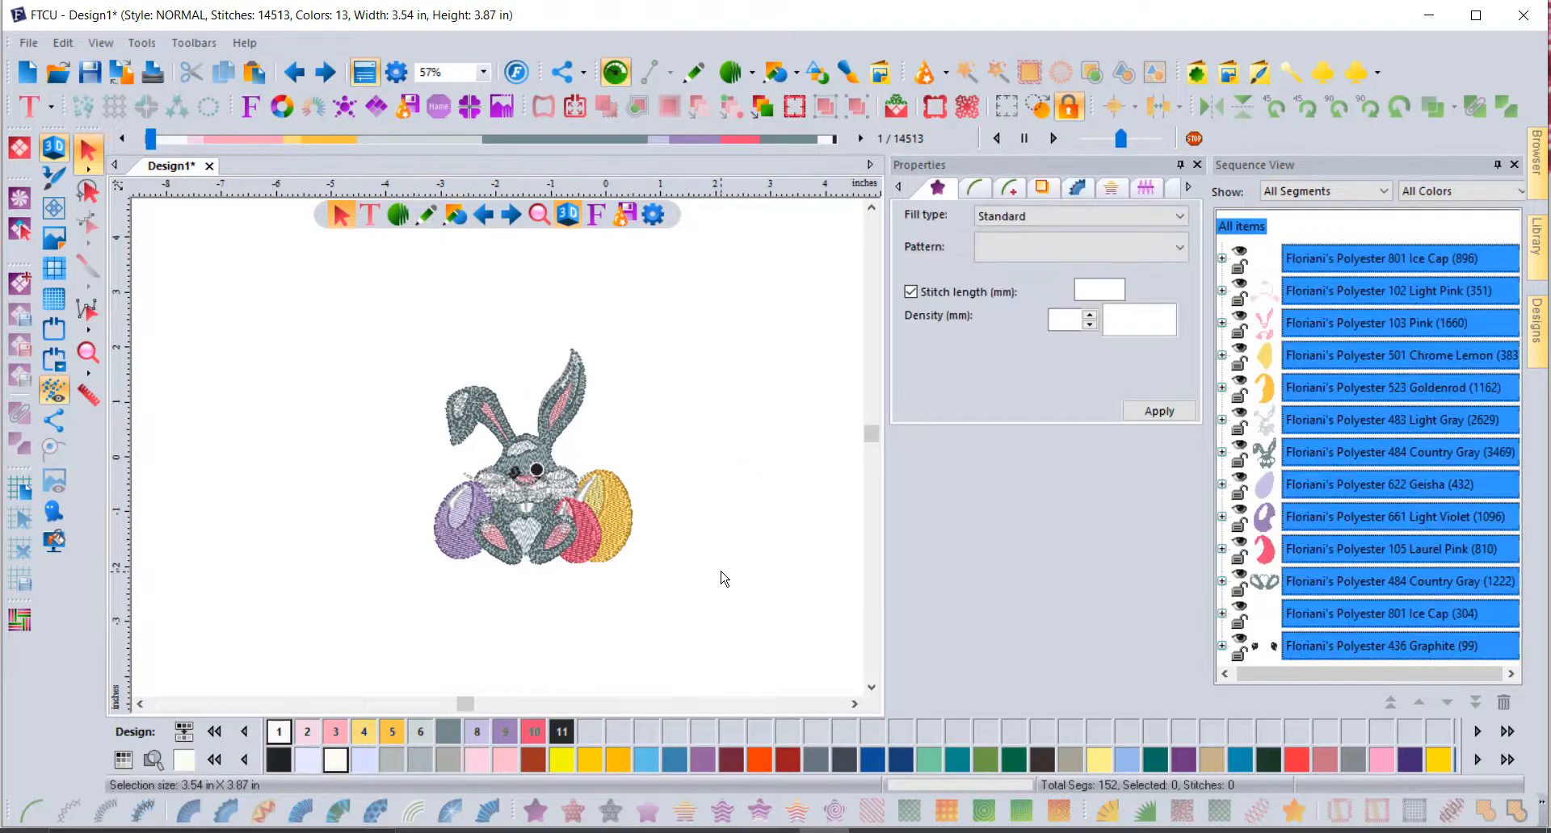
Step: Create five spiral outline ripples at 0.2 in spacing around the bunny
key(ctrl+a)
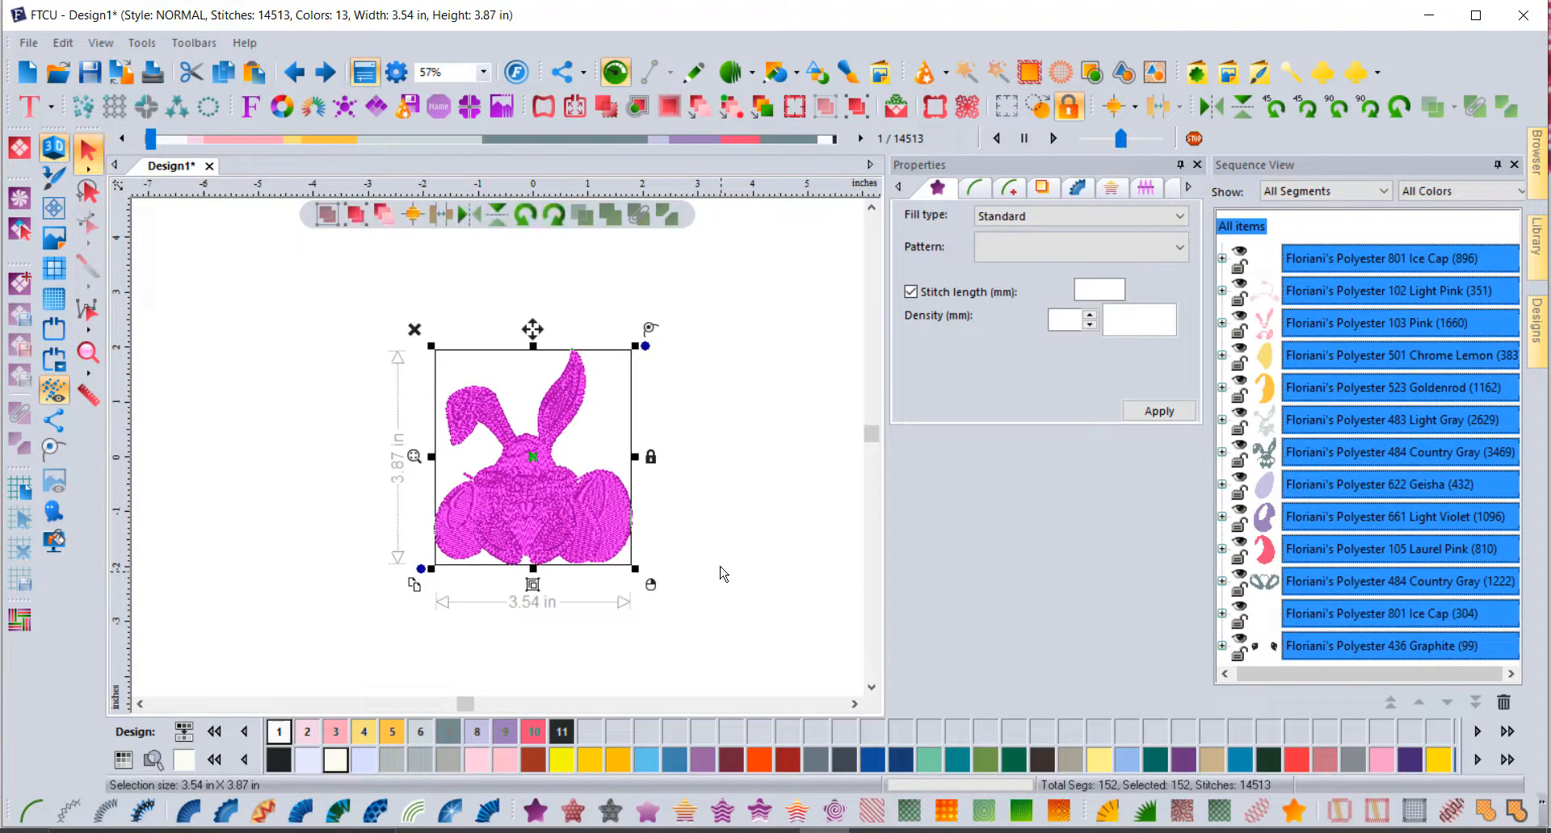
click(637, 107)
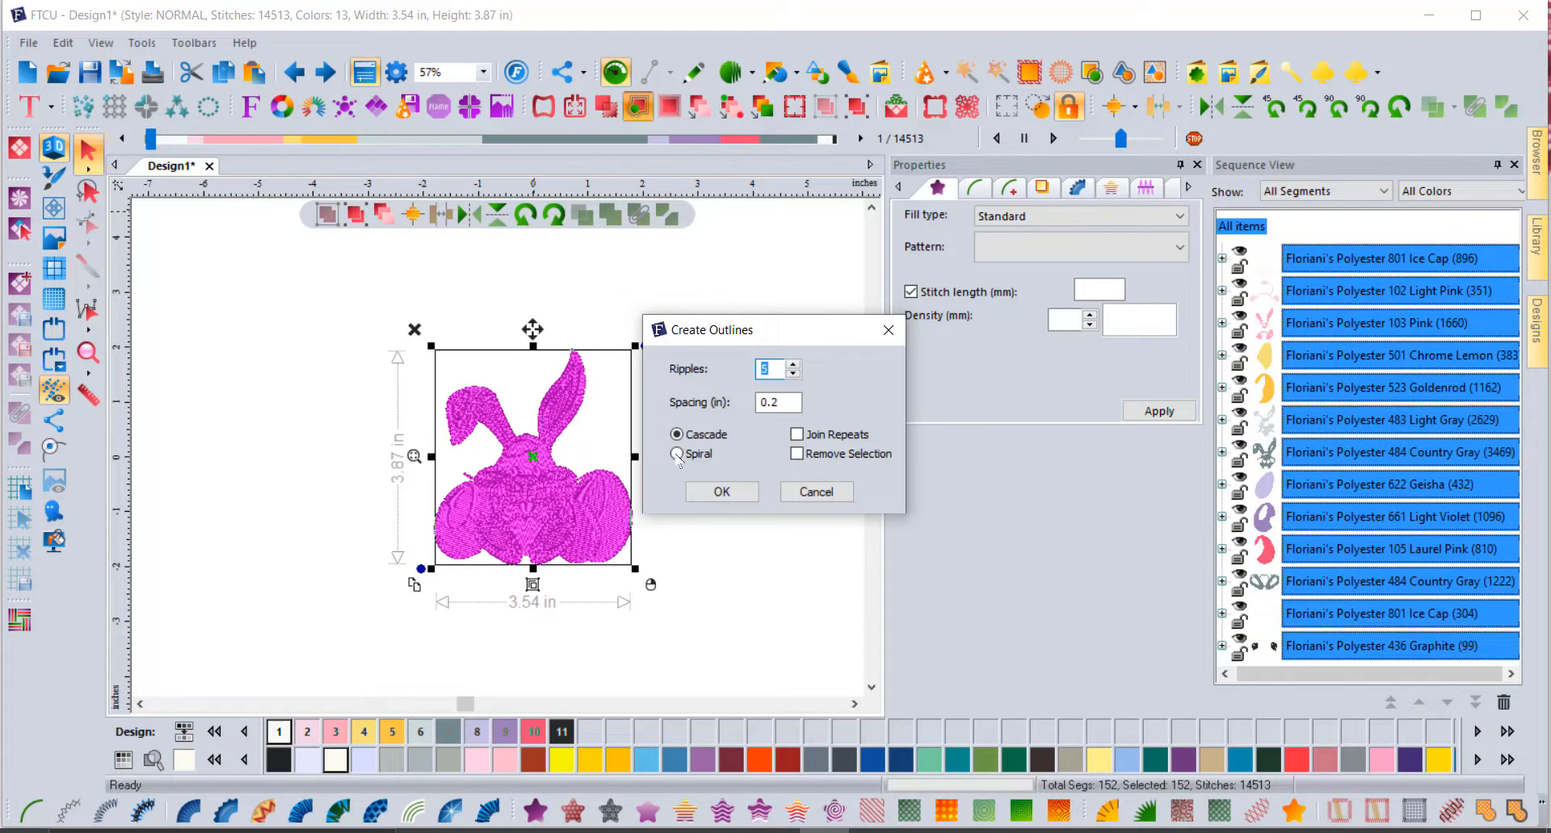
click(722, 492)
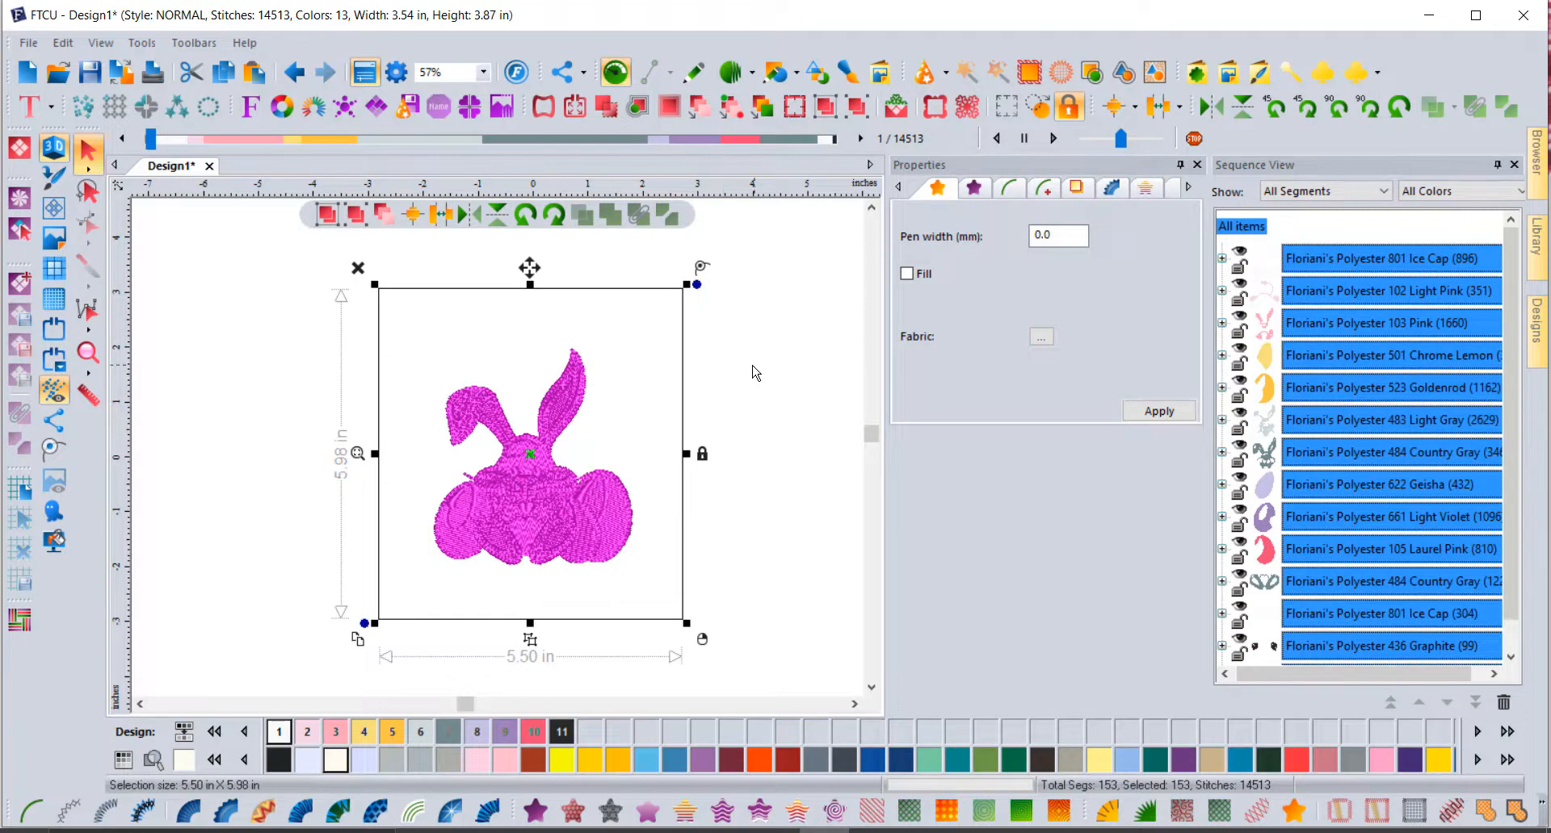
click(780, 342)
drag(1515, 279, 1515, 326)
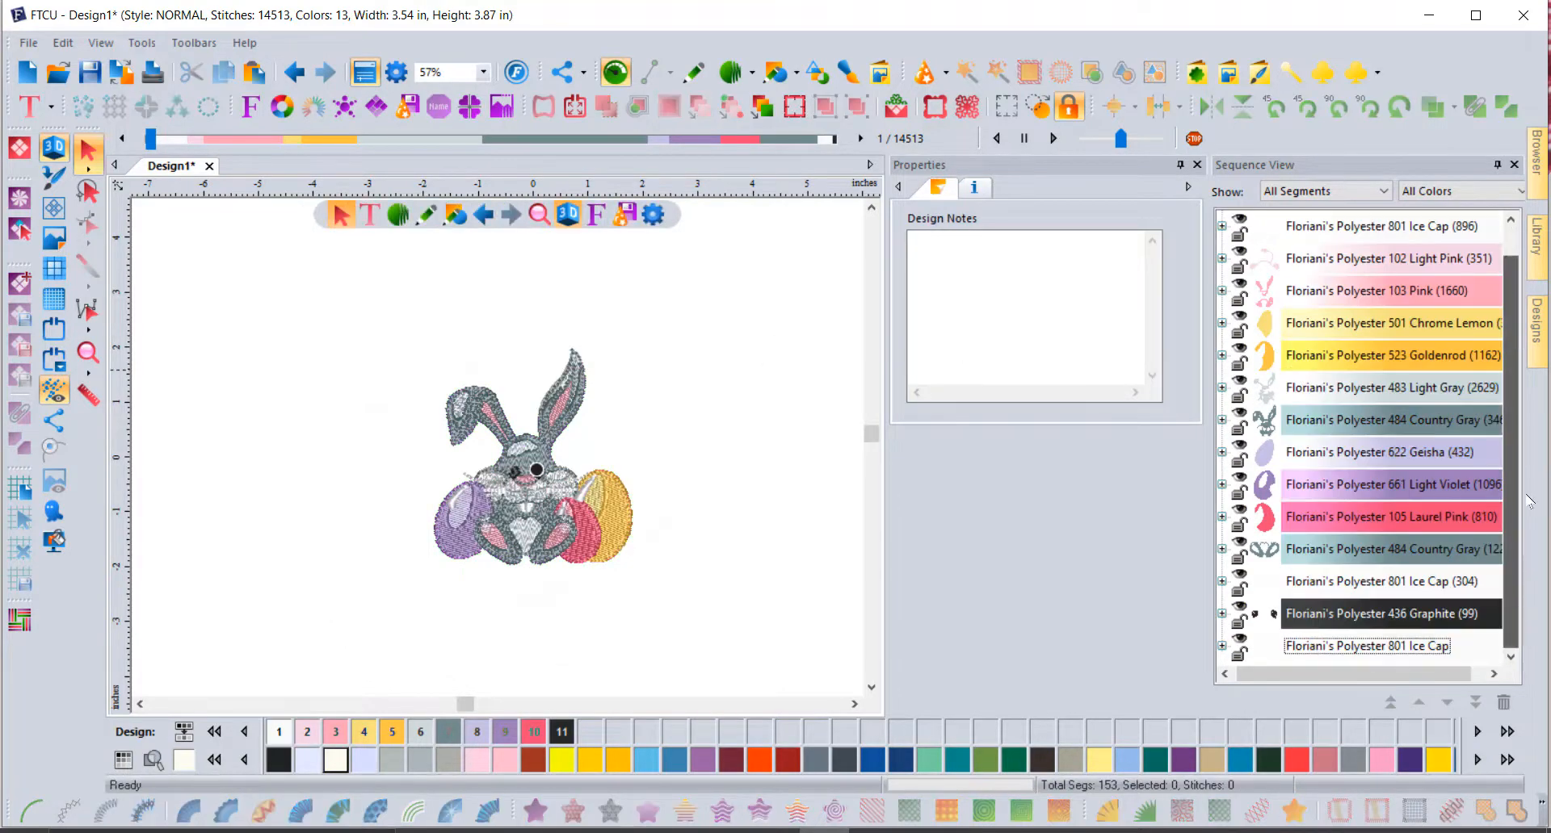
click(1325, 649)
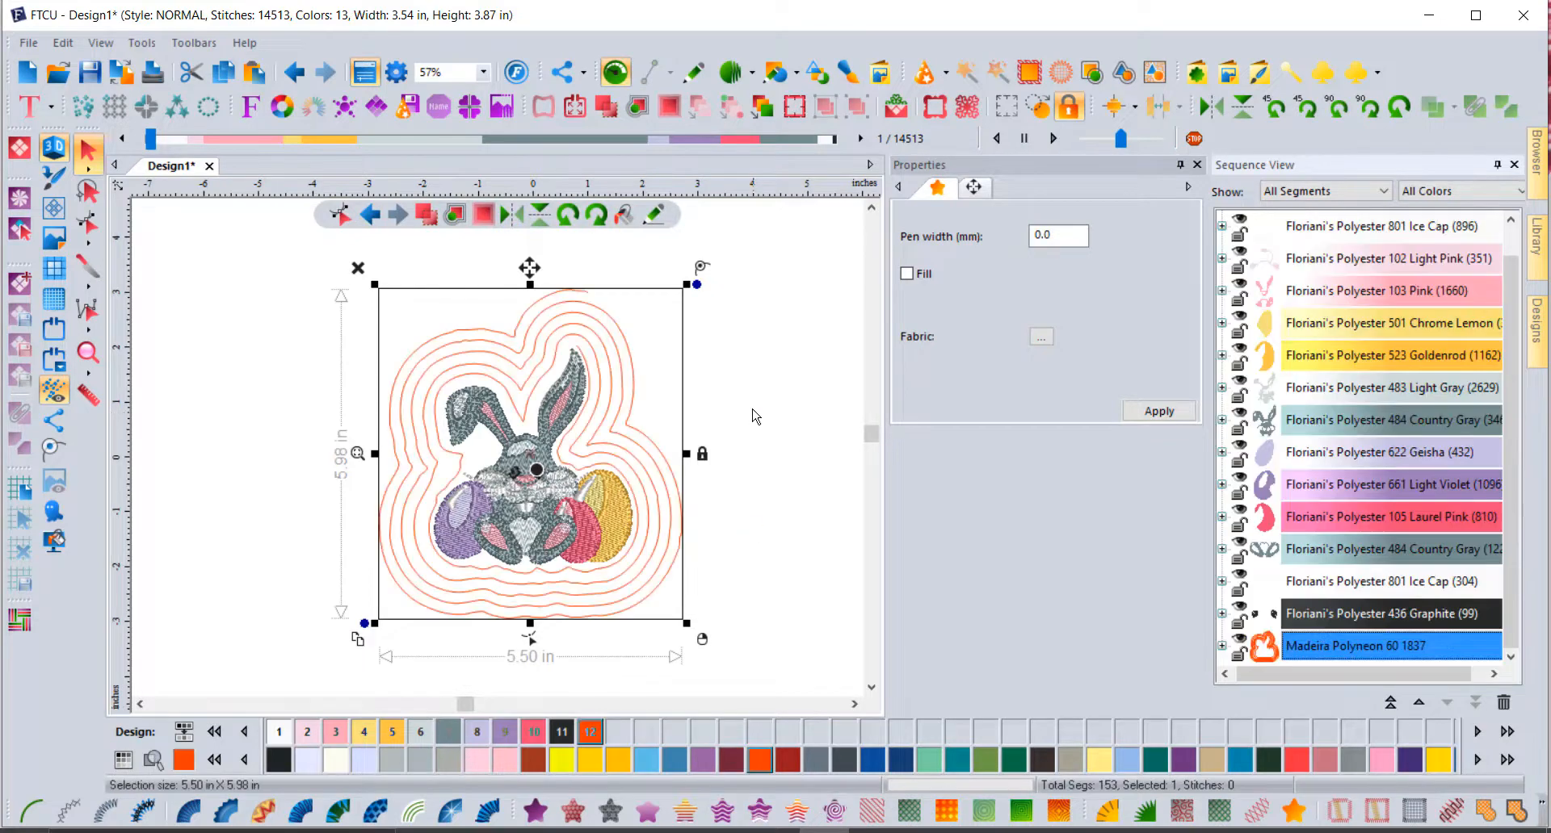
click(773, 392)
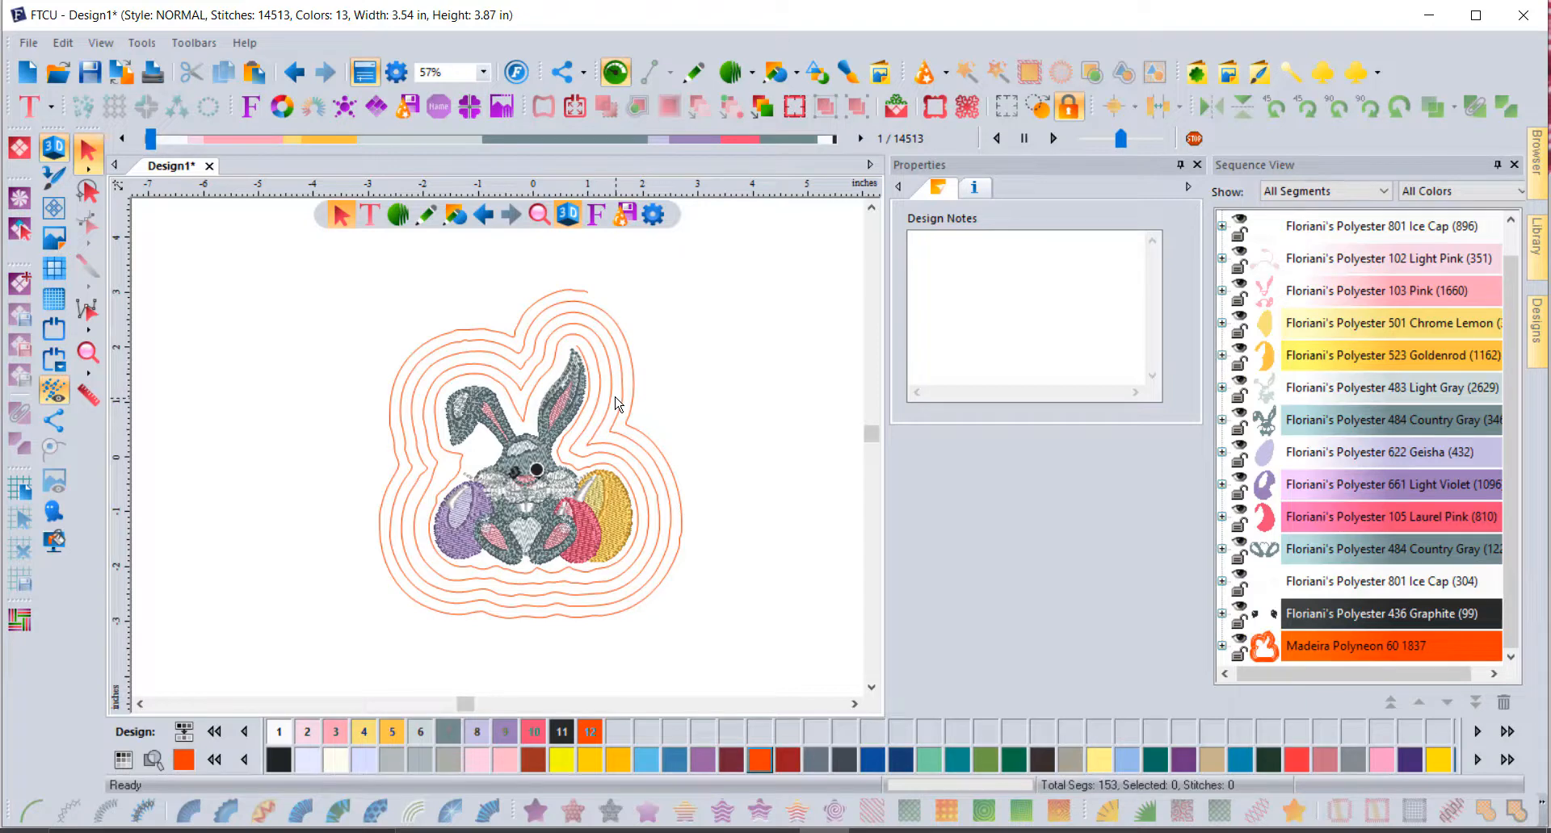
Step: Select all items in Sequence View and delete them
scroll(1427, 329, up, 1)
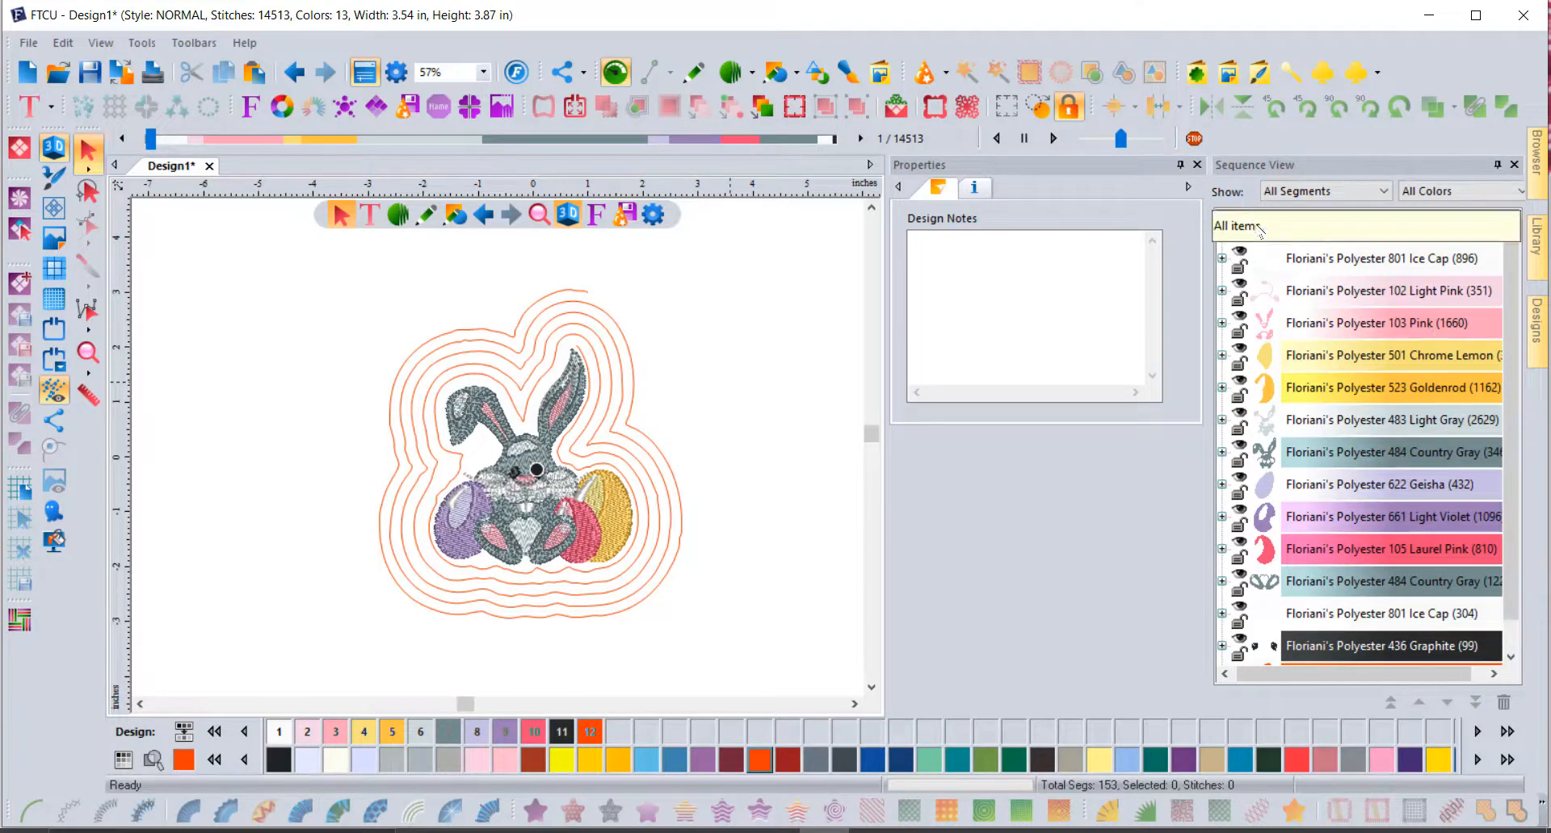
click(1389, 226)
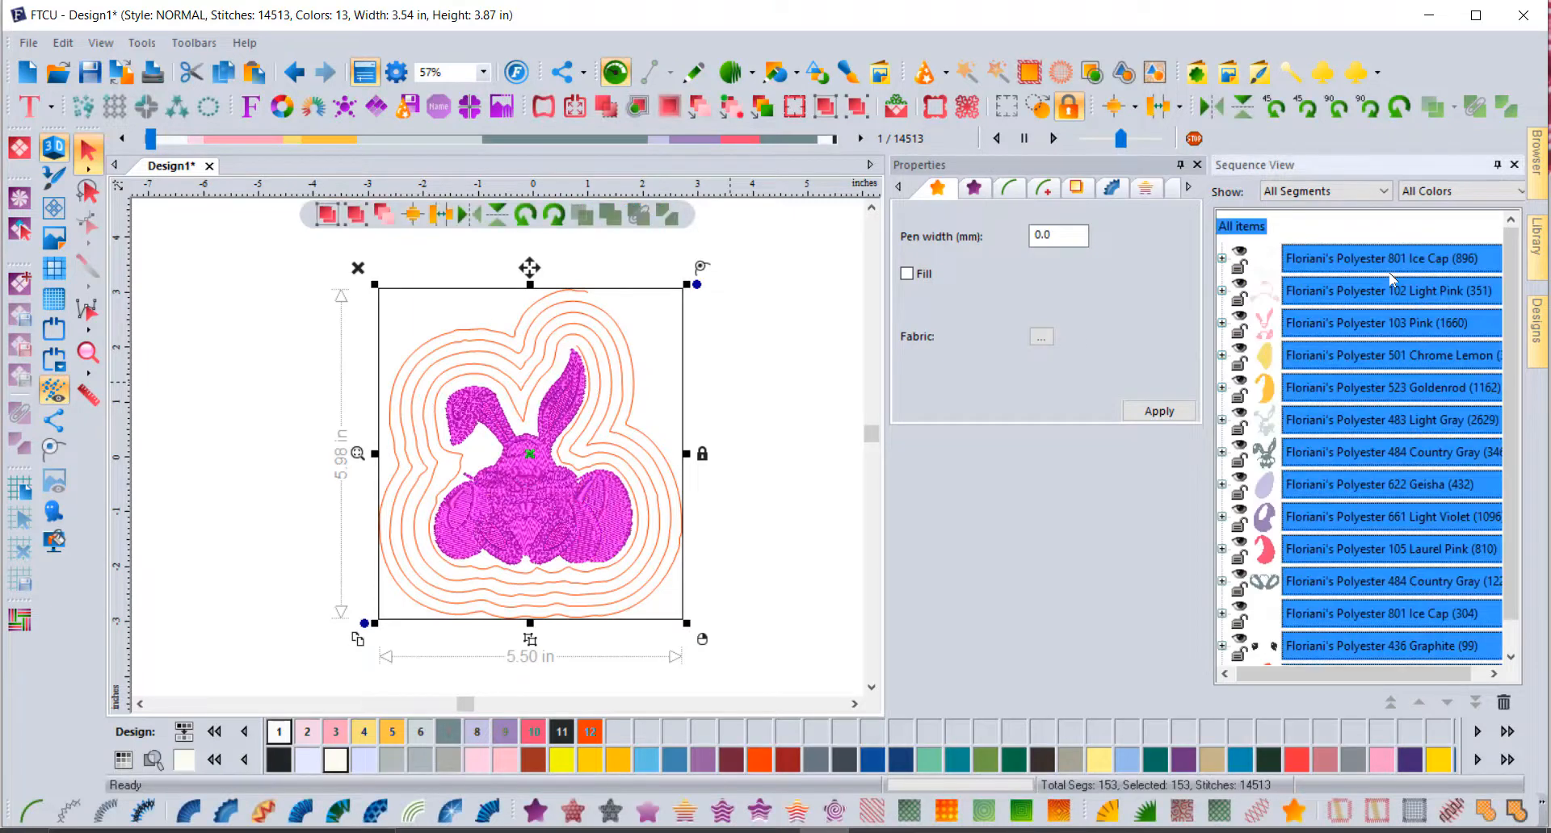
key(Delete)
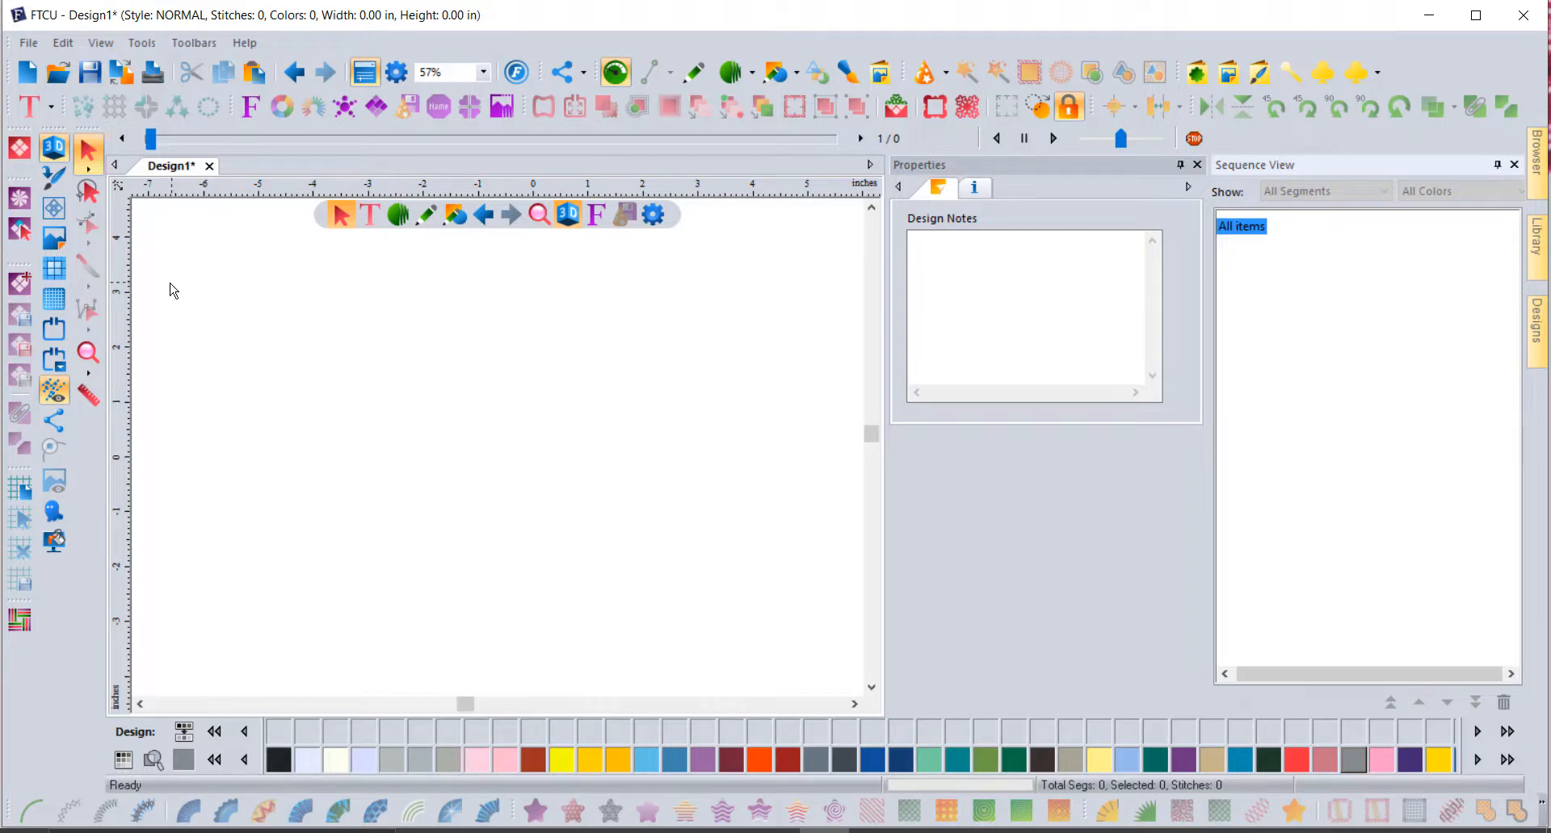
Step: Add MY TEXT lettering and tighten its letter spacing to 4.69 in wide
click(29, 111)
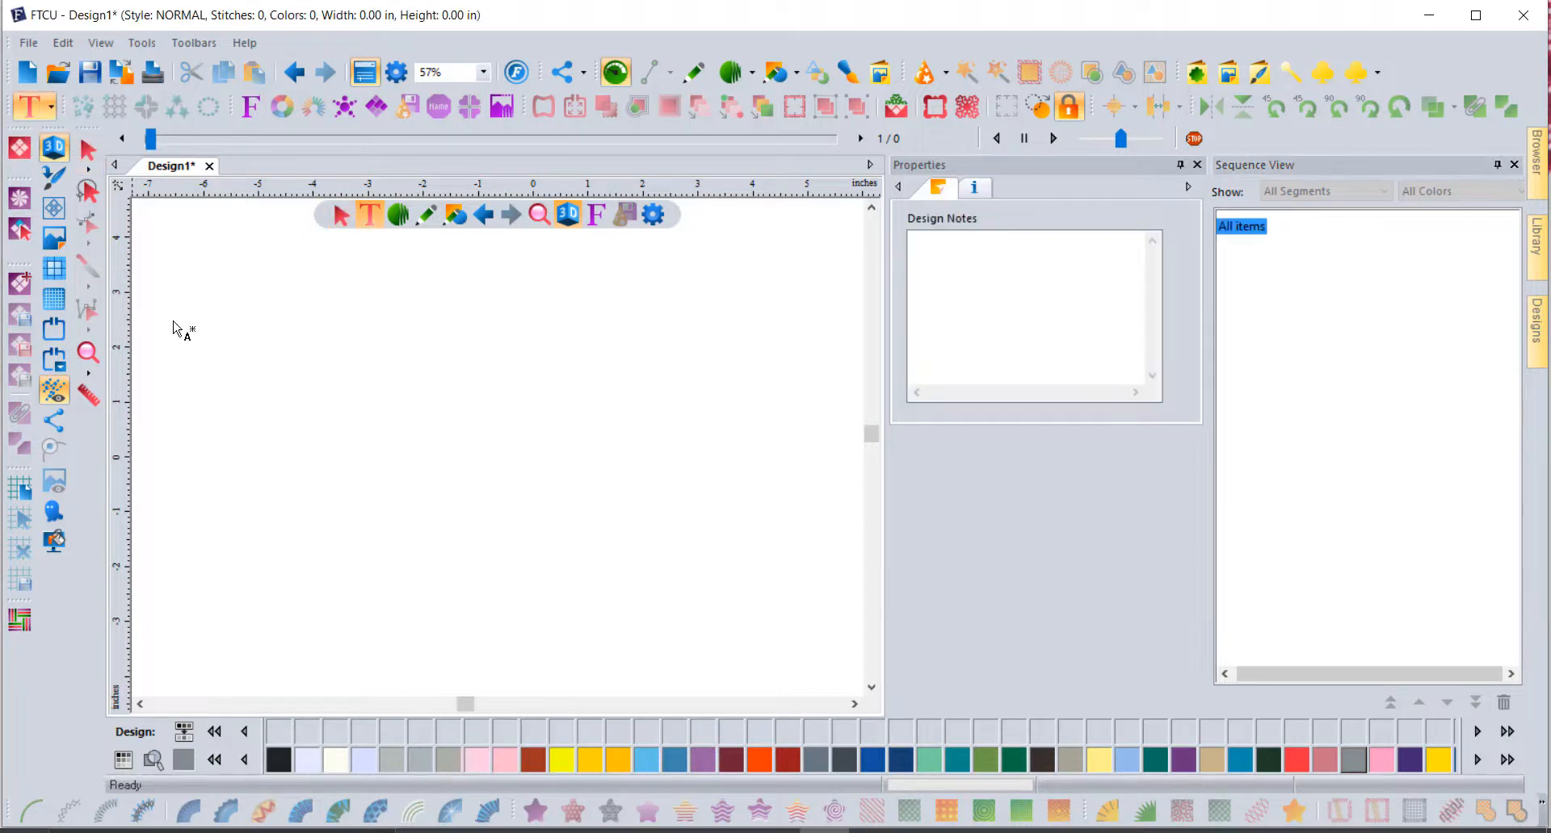
click(382, 411)
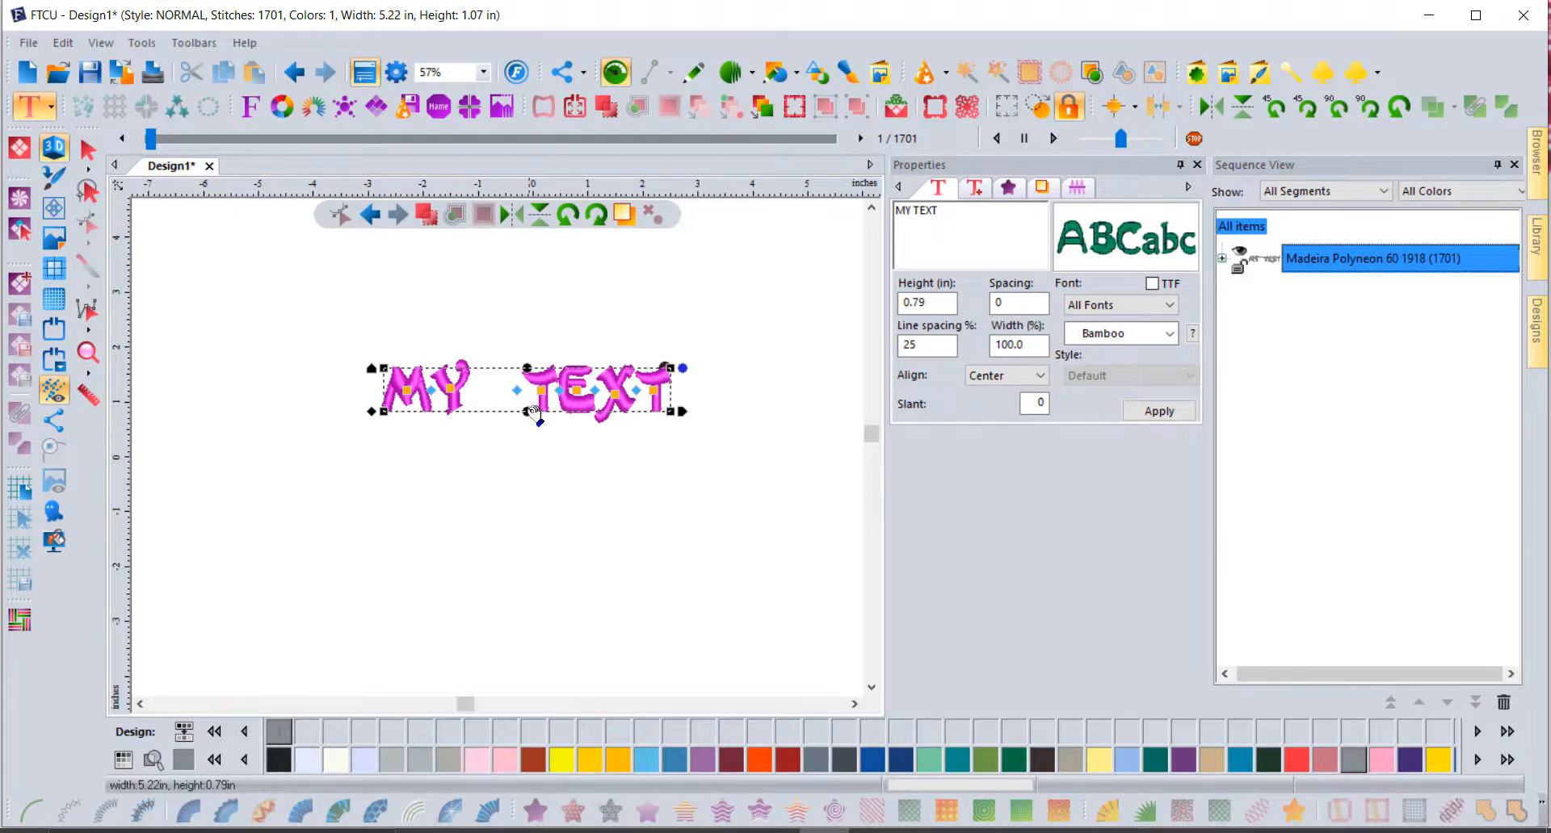
drag(529, 395, 486, 390)
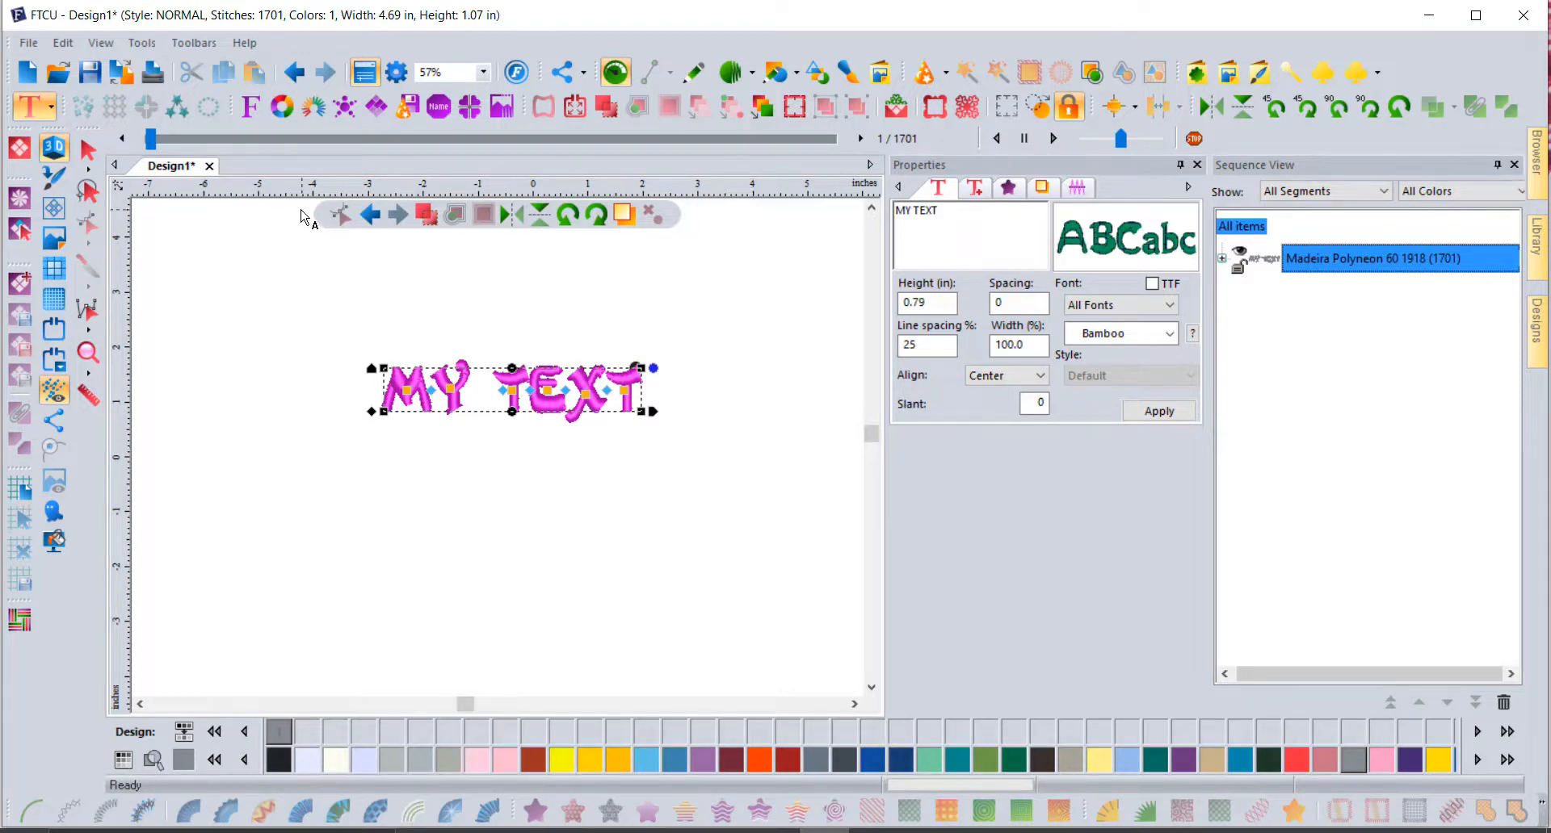
click(89, 149)
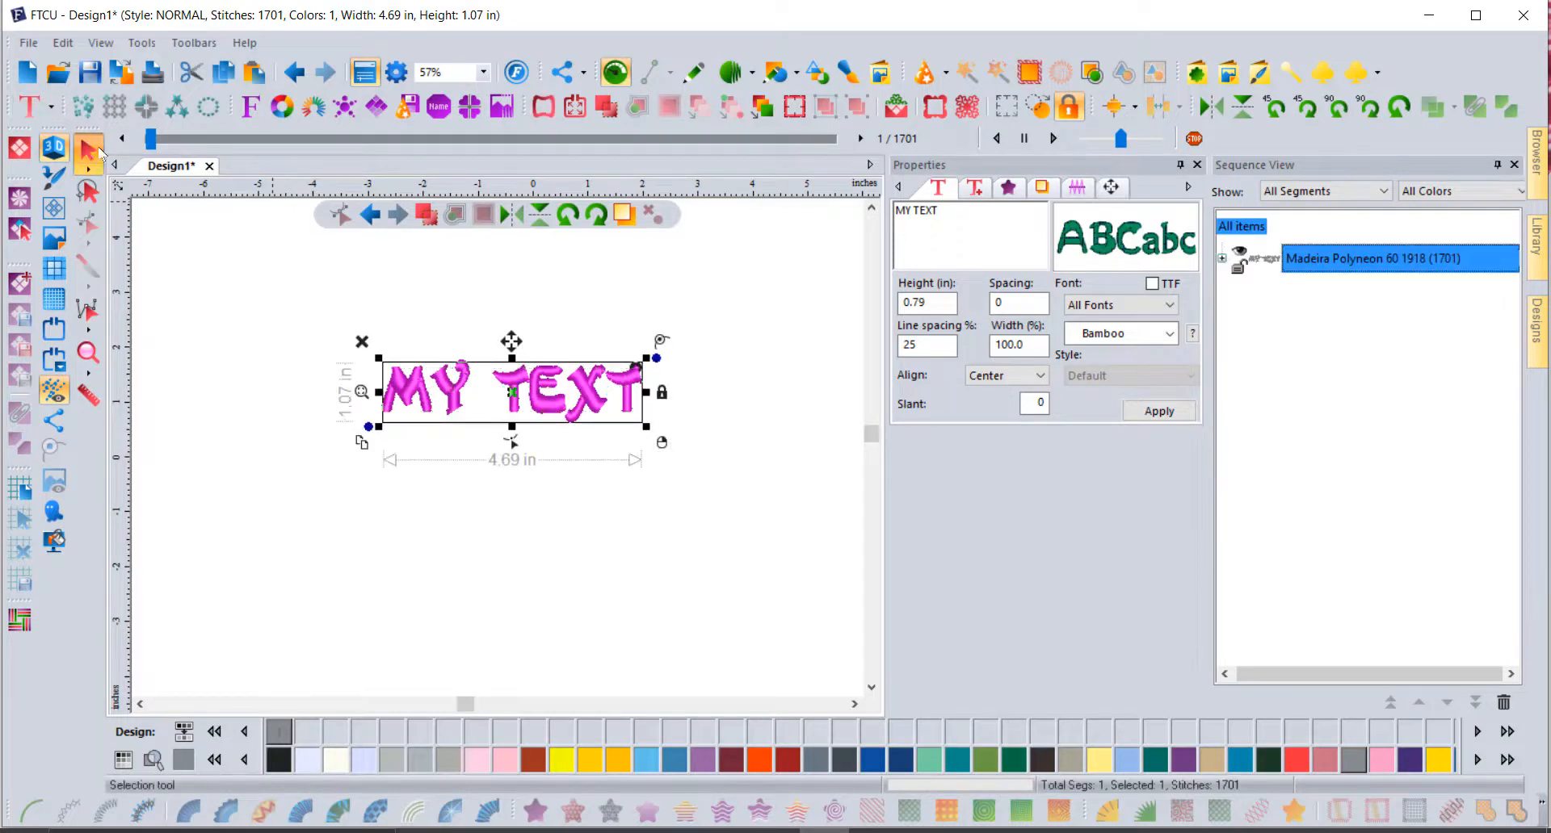
Step: Copy and paste MY TEXT, then apply Breakup Text to the duplicate to get six satin-path letters
click(225, 71)
click(255, 72)
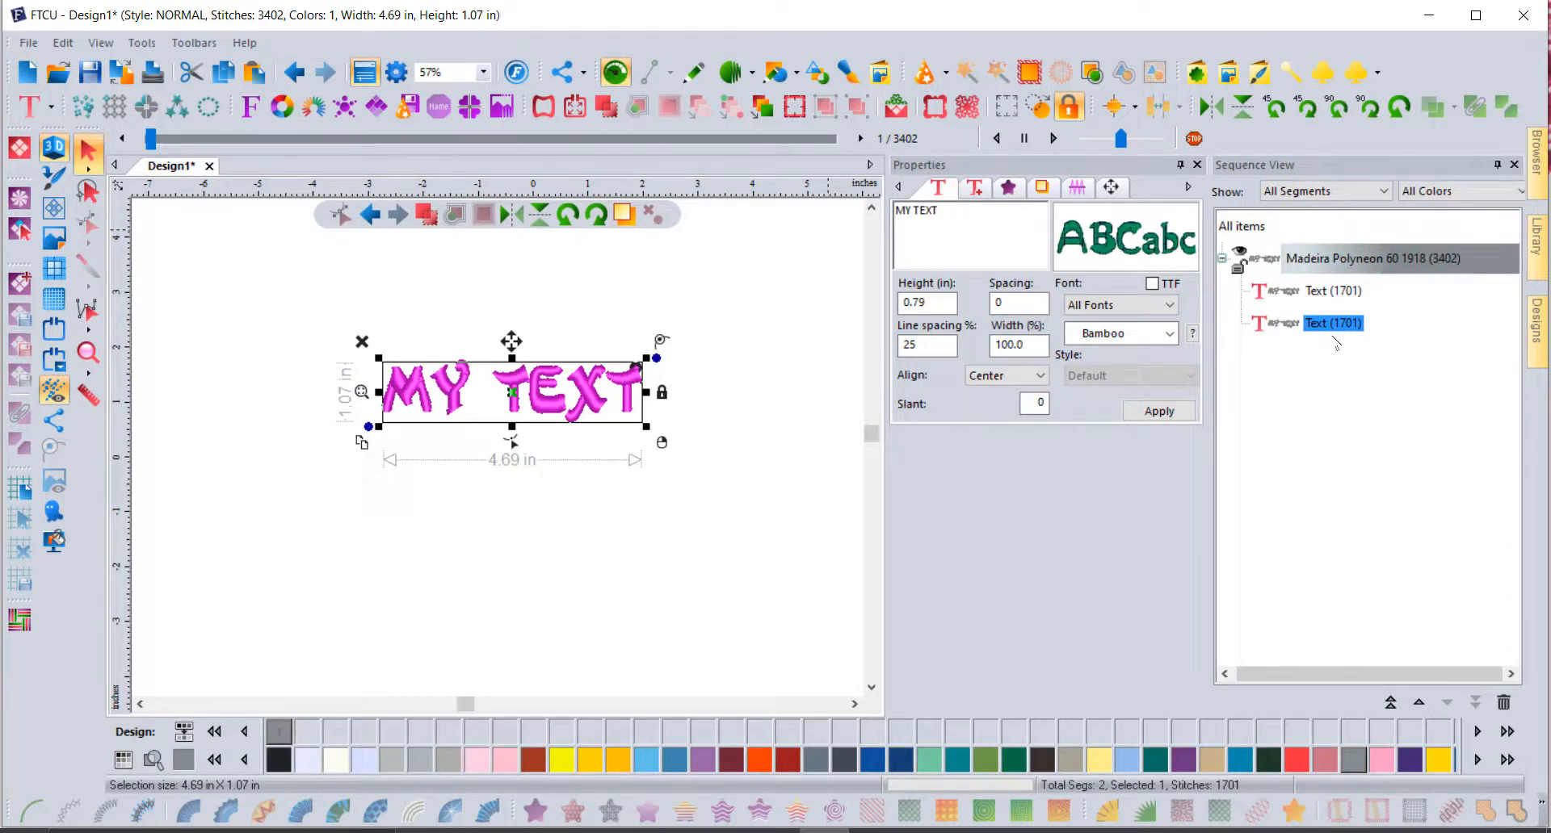
click(1334, 326)
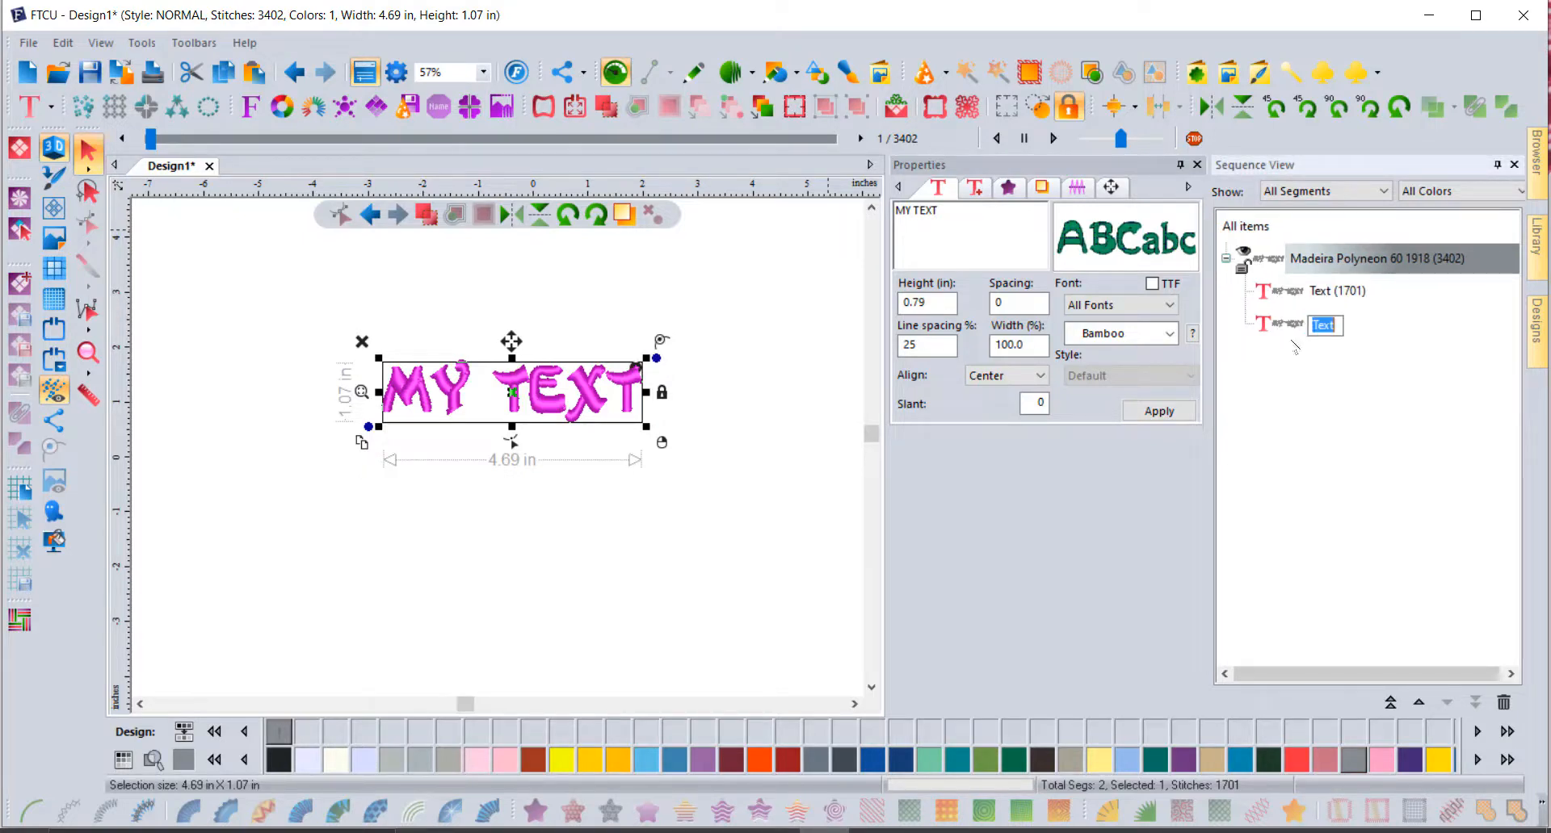
click(1284, 322)
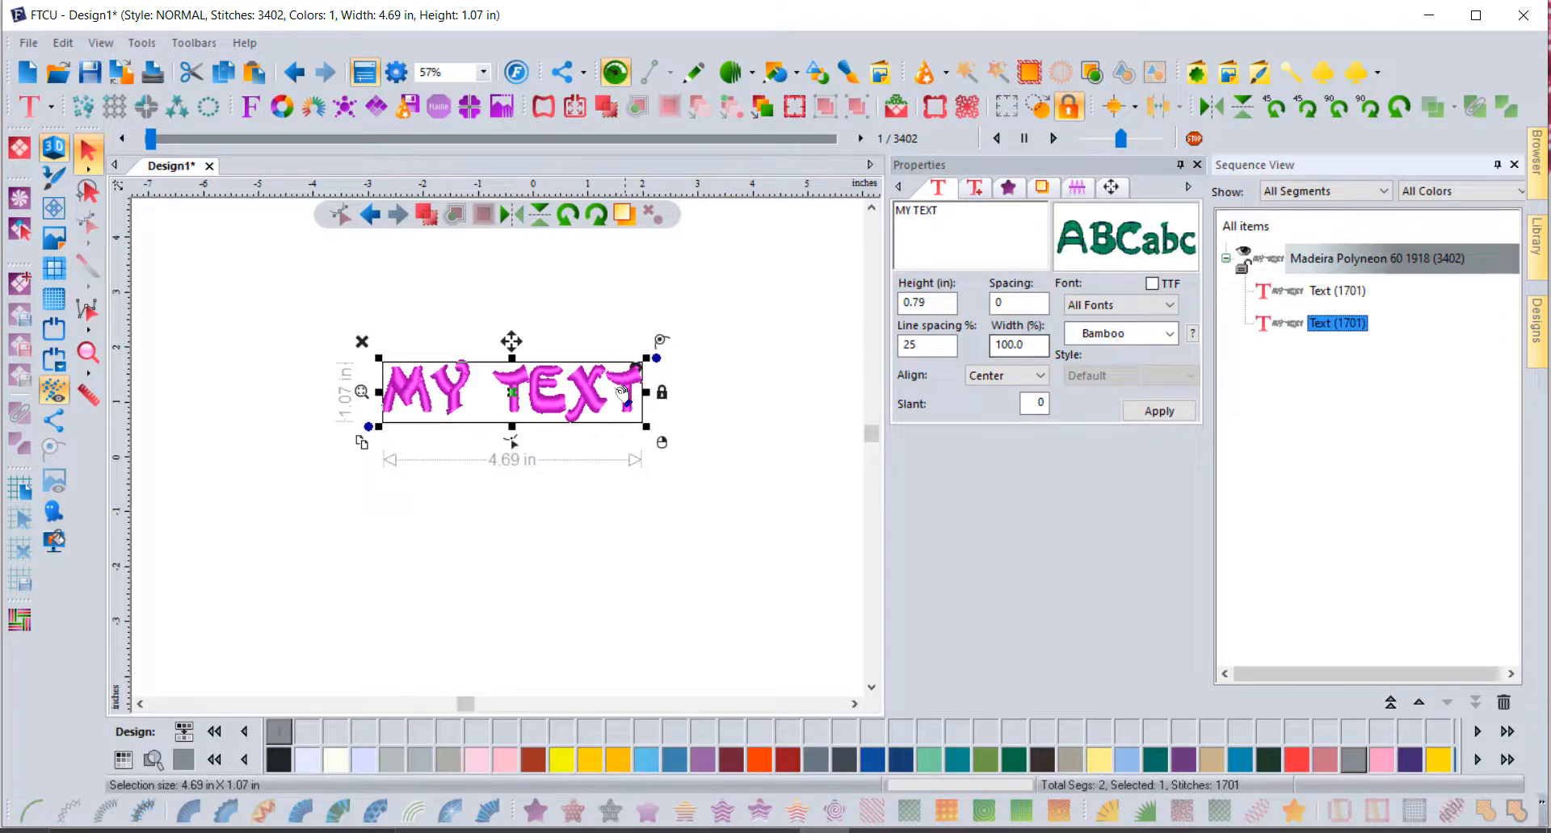
right_click(590, 390)
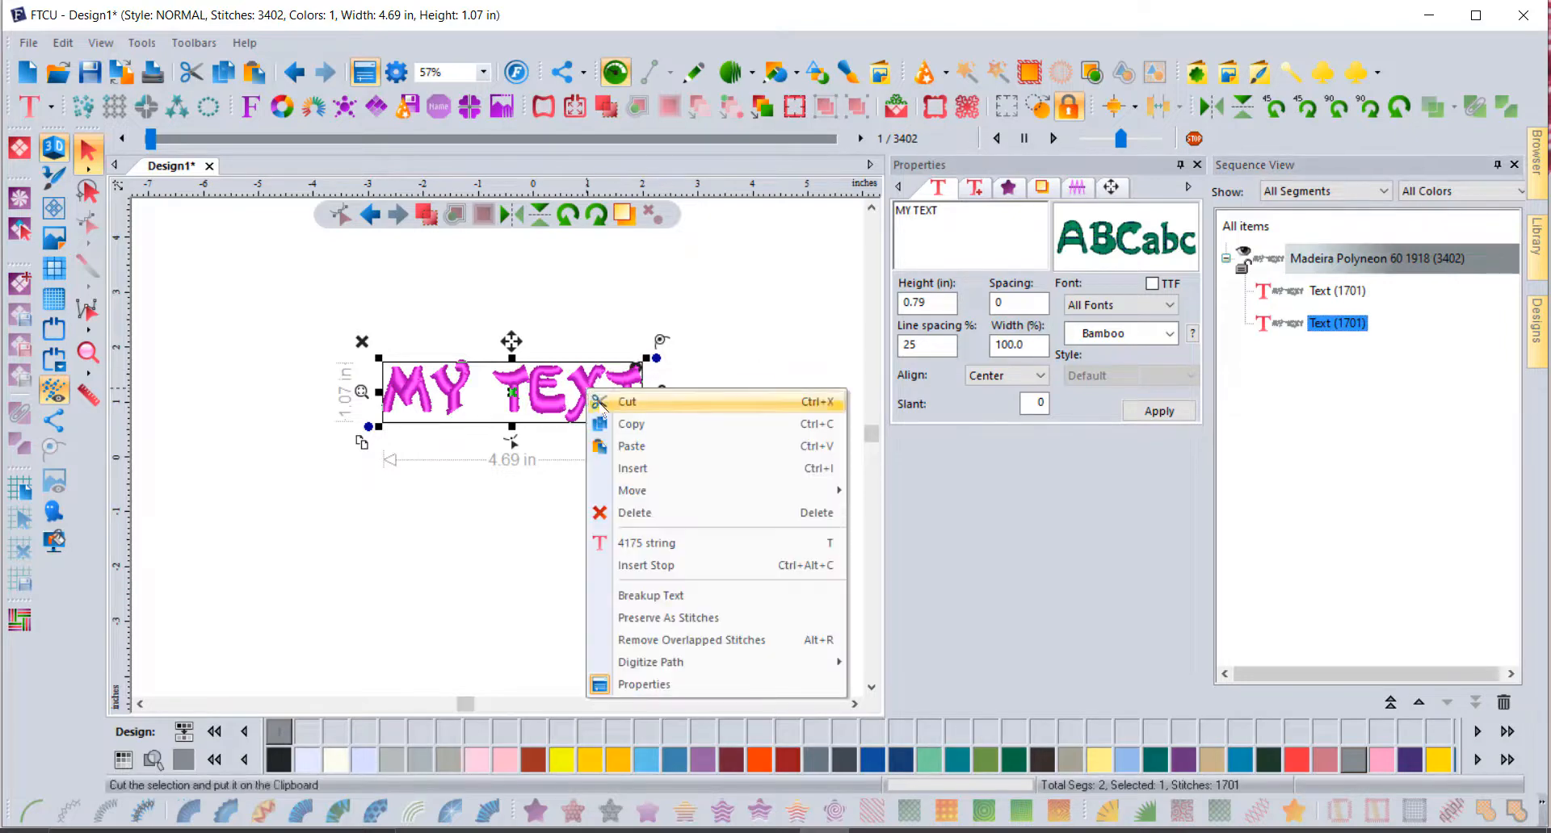
click(701, 597)
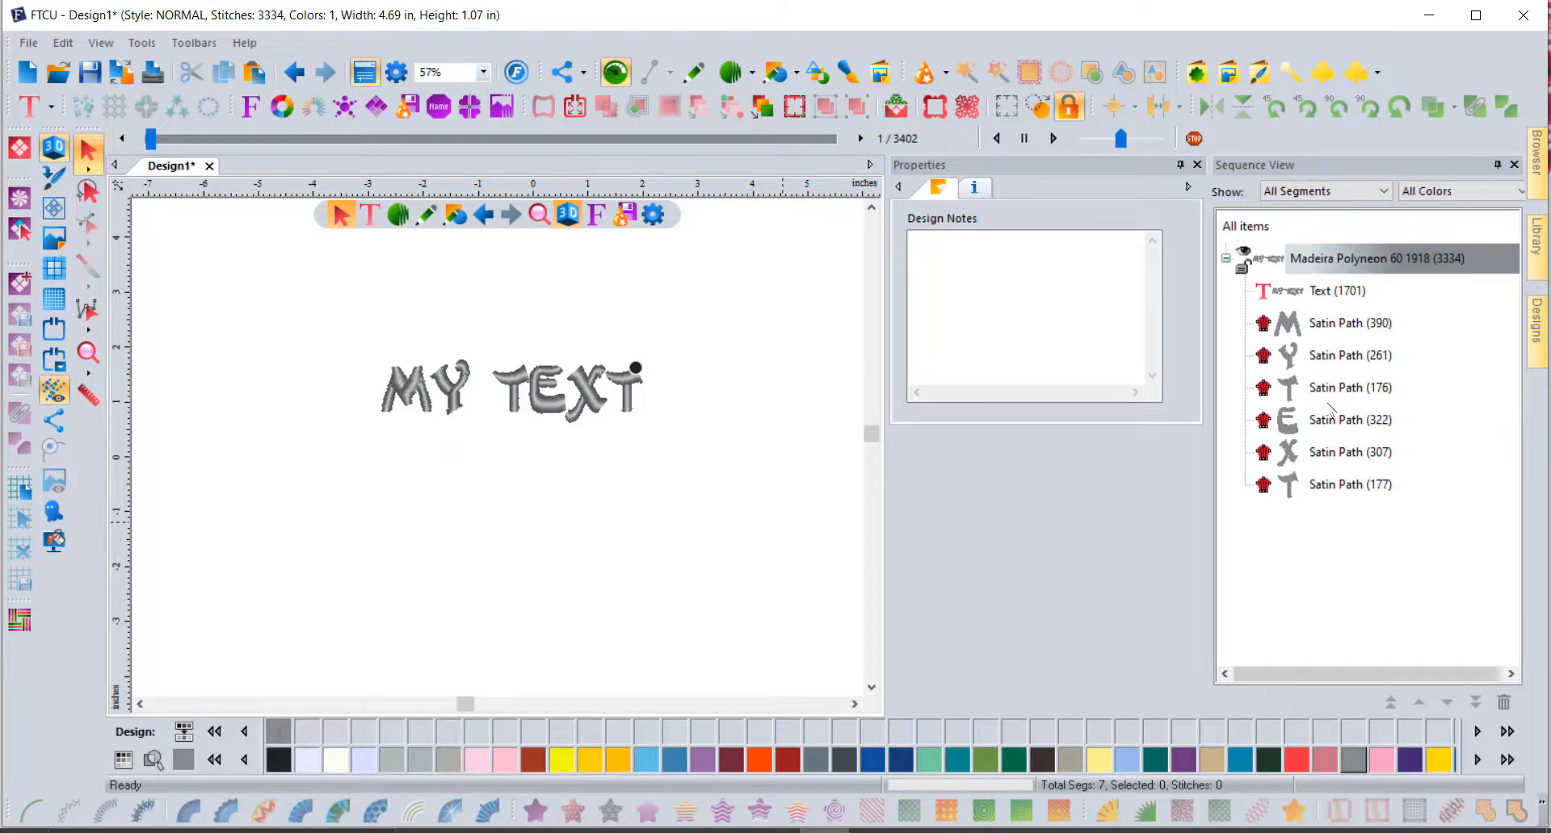
Step: Select the six letter paths and add a 1-ripple cascaded outline at 0.2 in spacing
click(1310, 324)
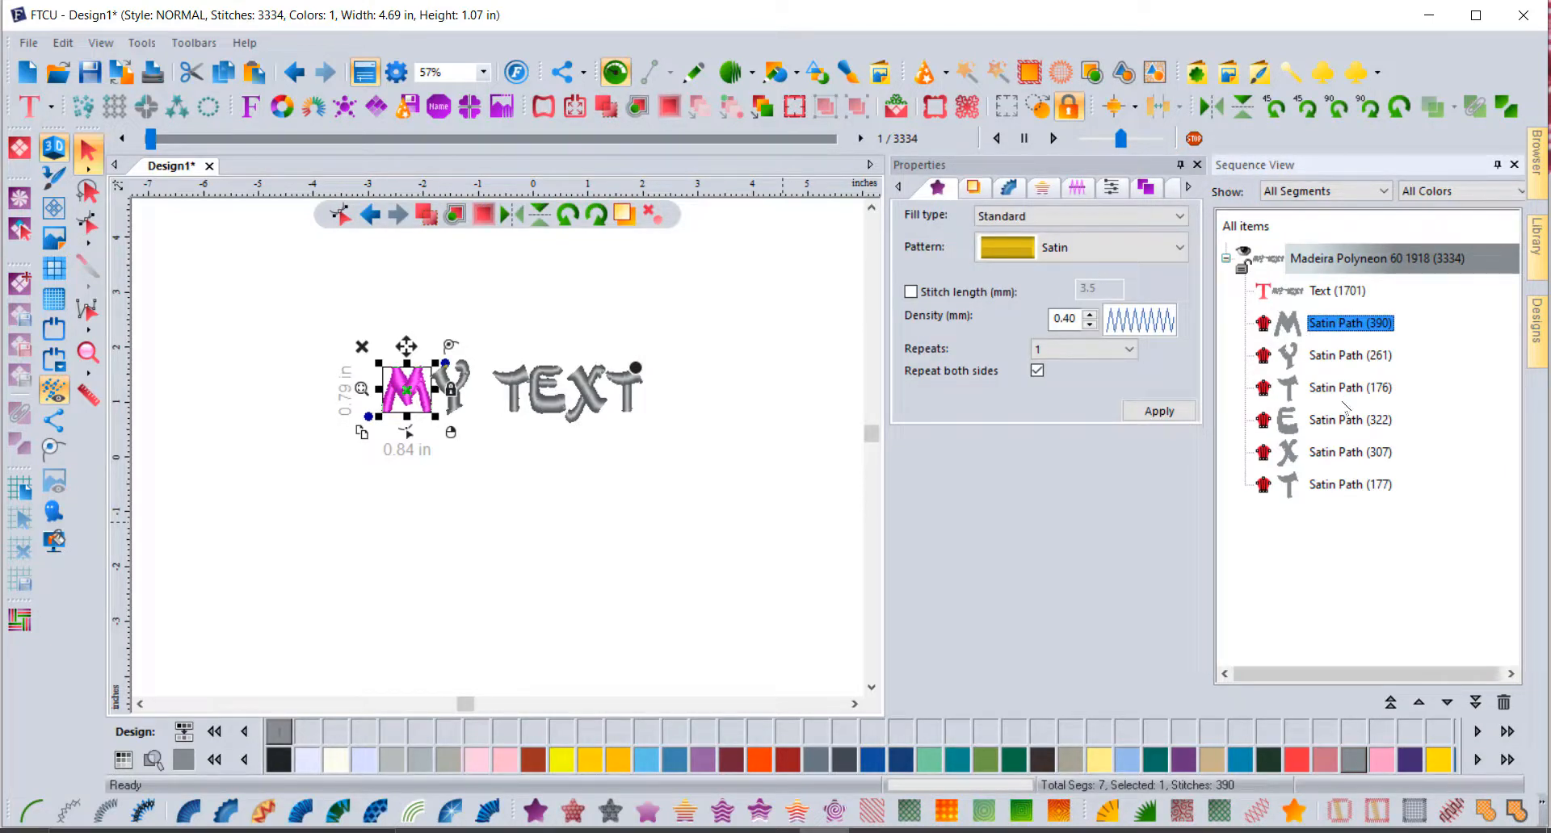
shift+click(1355, 486)
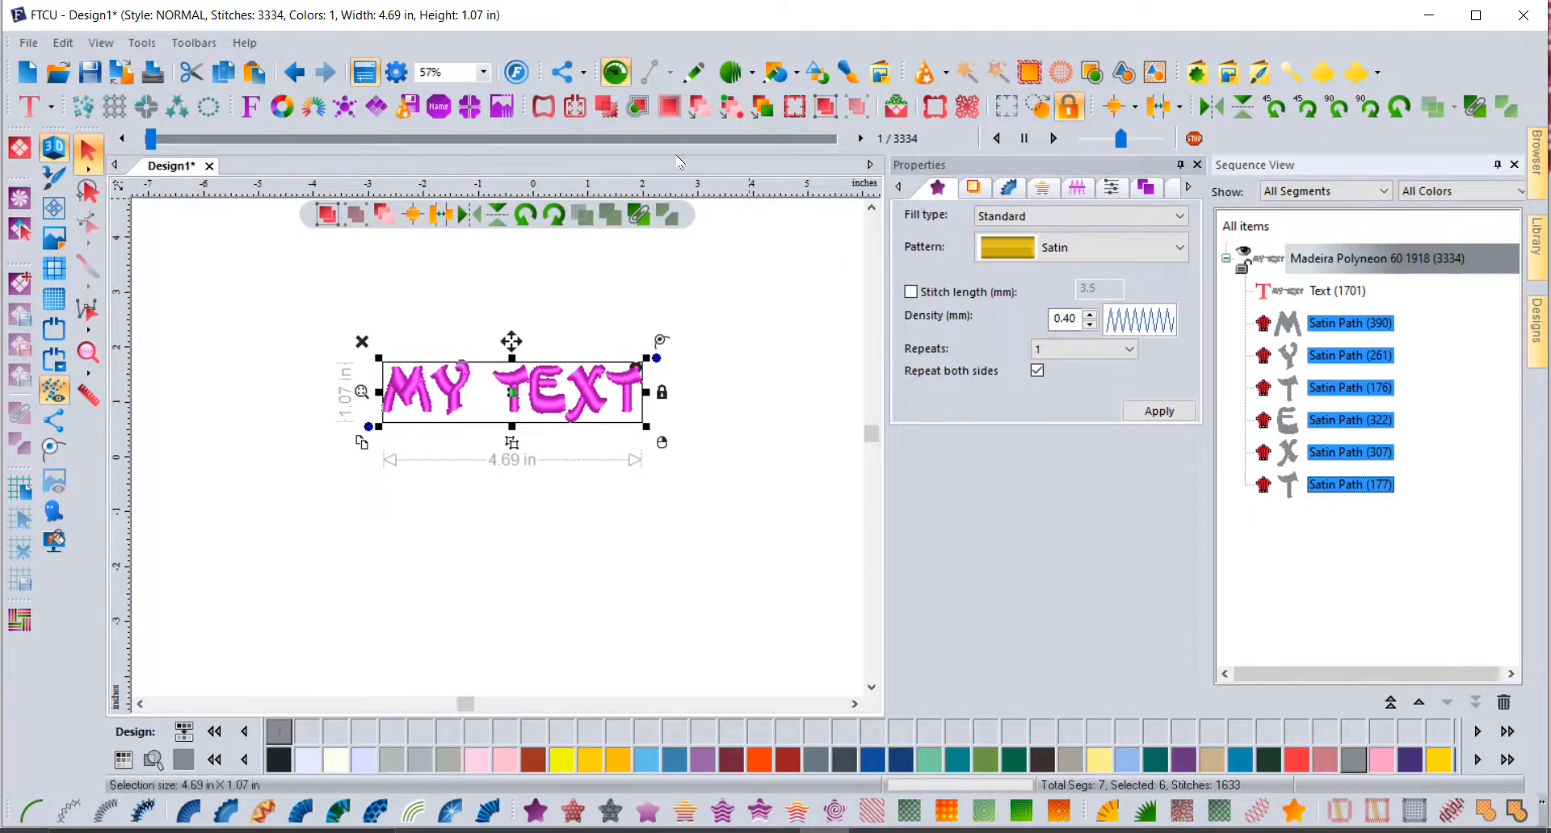
click(638, 113)
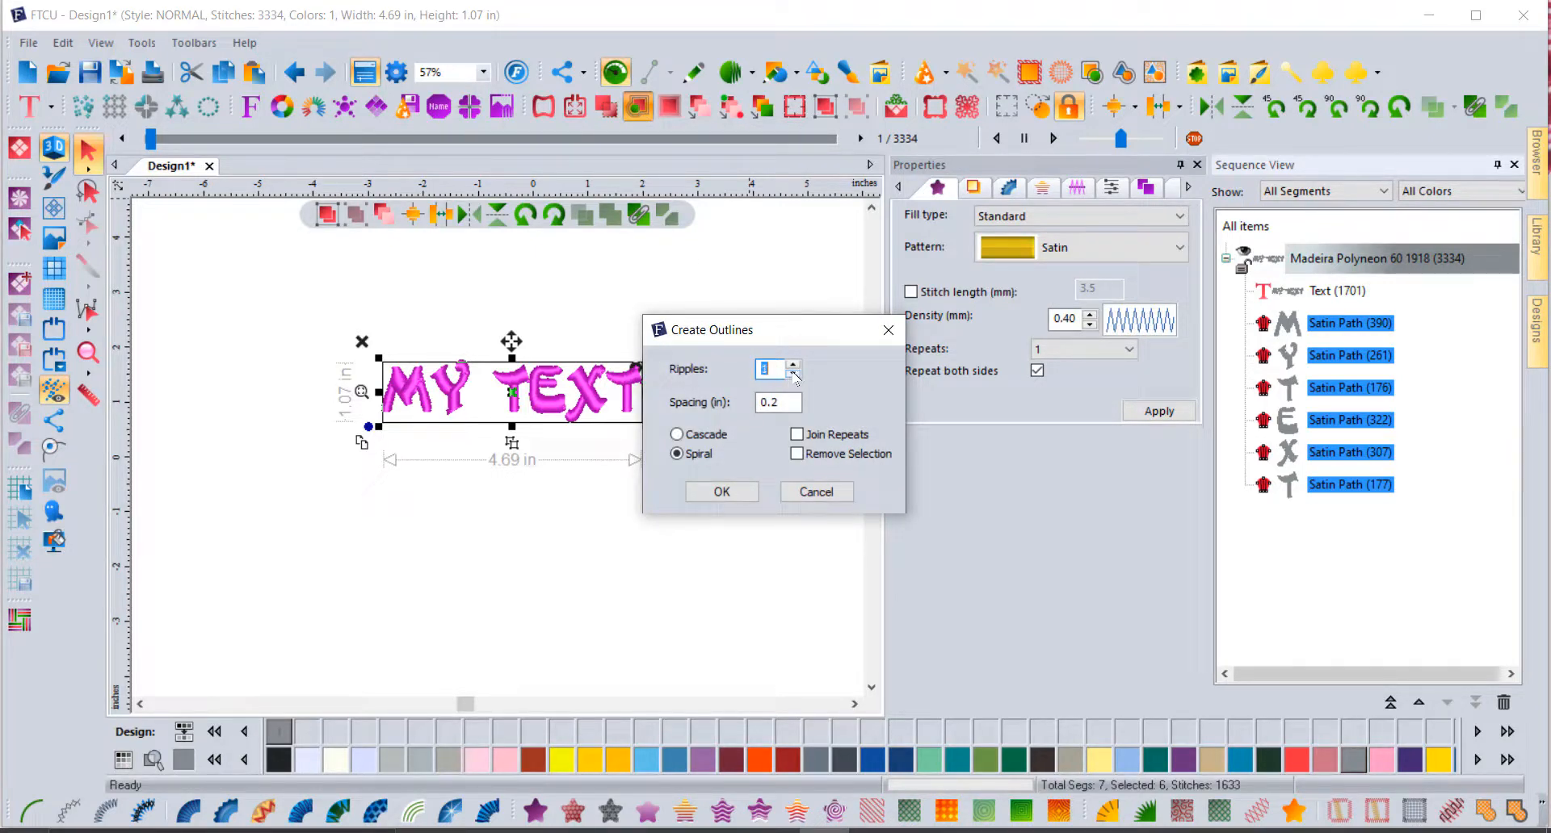
drag(792, 336, 922, 199)
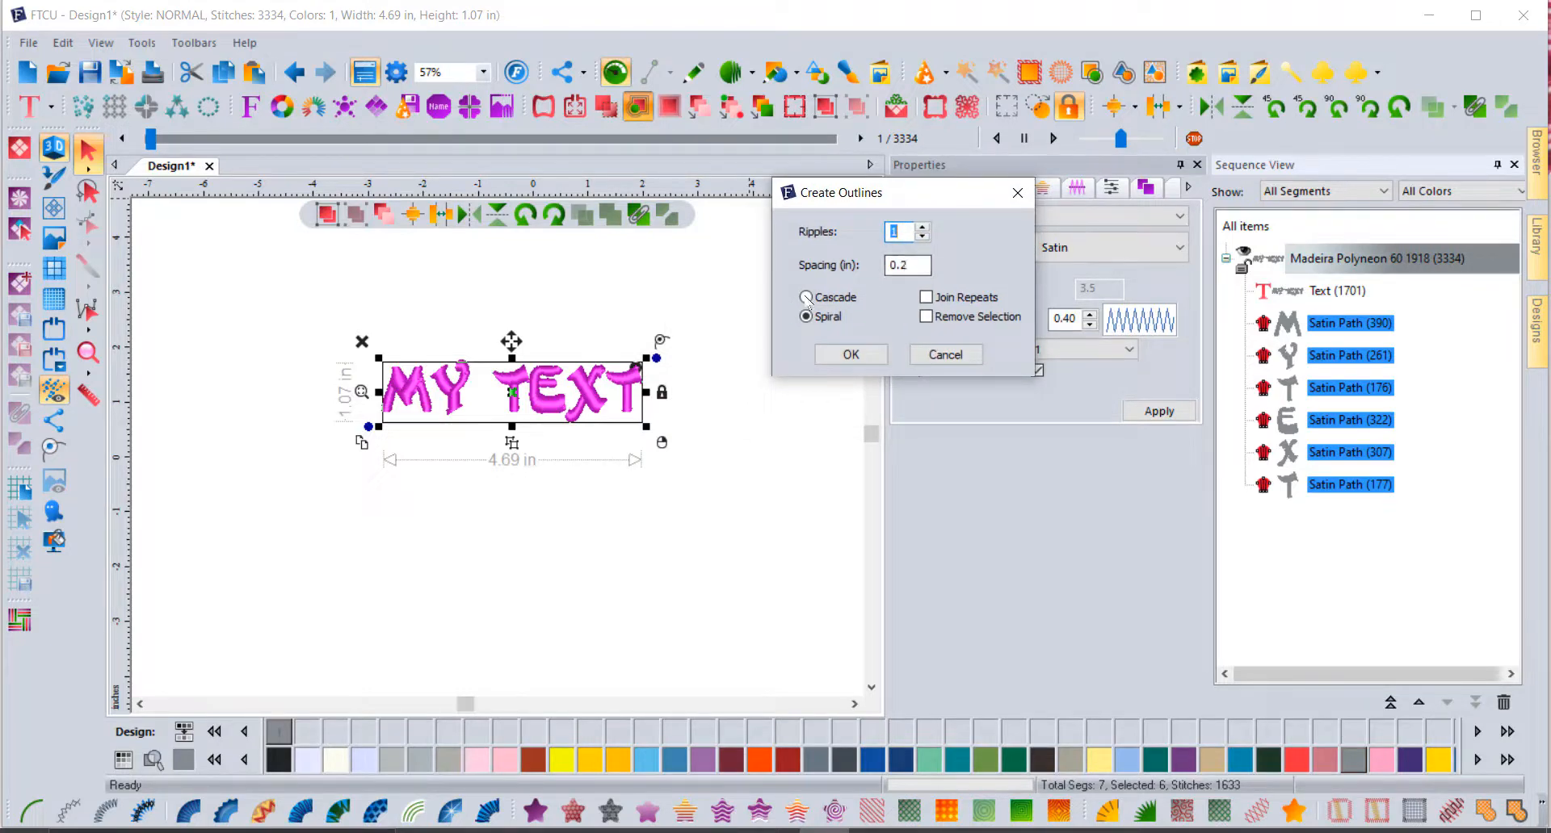
click(854, 356)
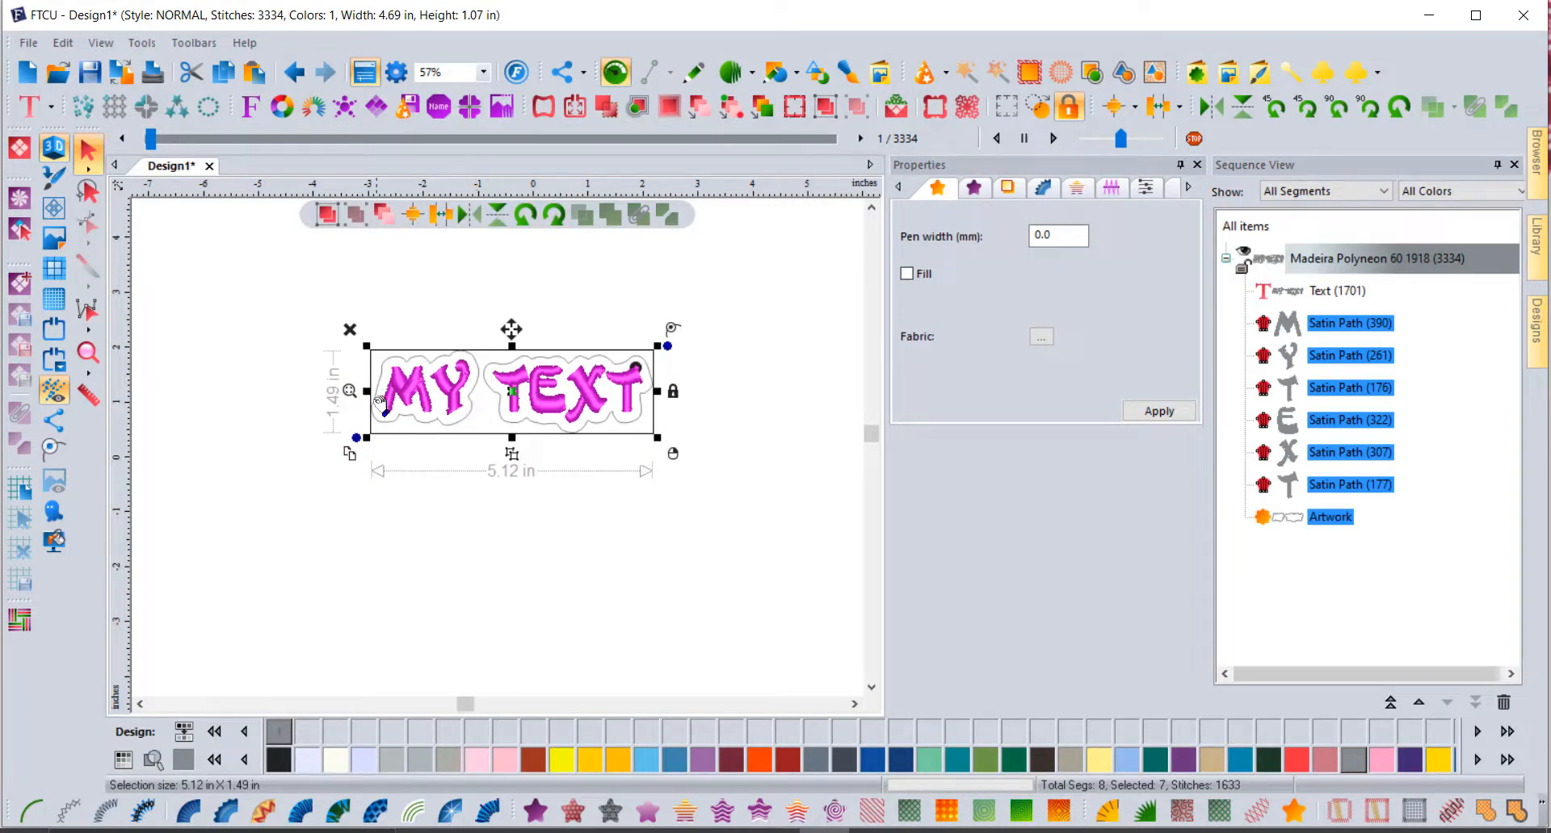
scroll(494, 395, up, 3)
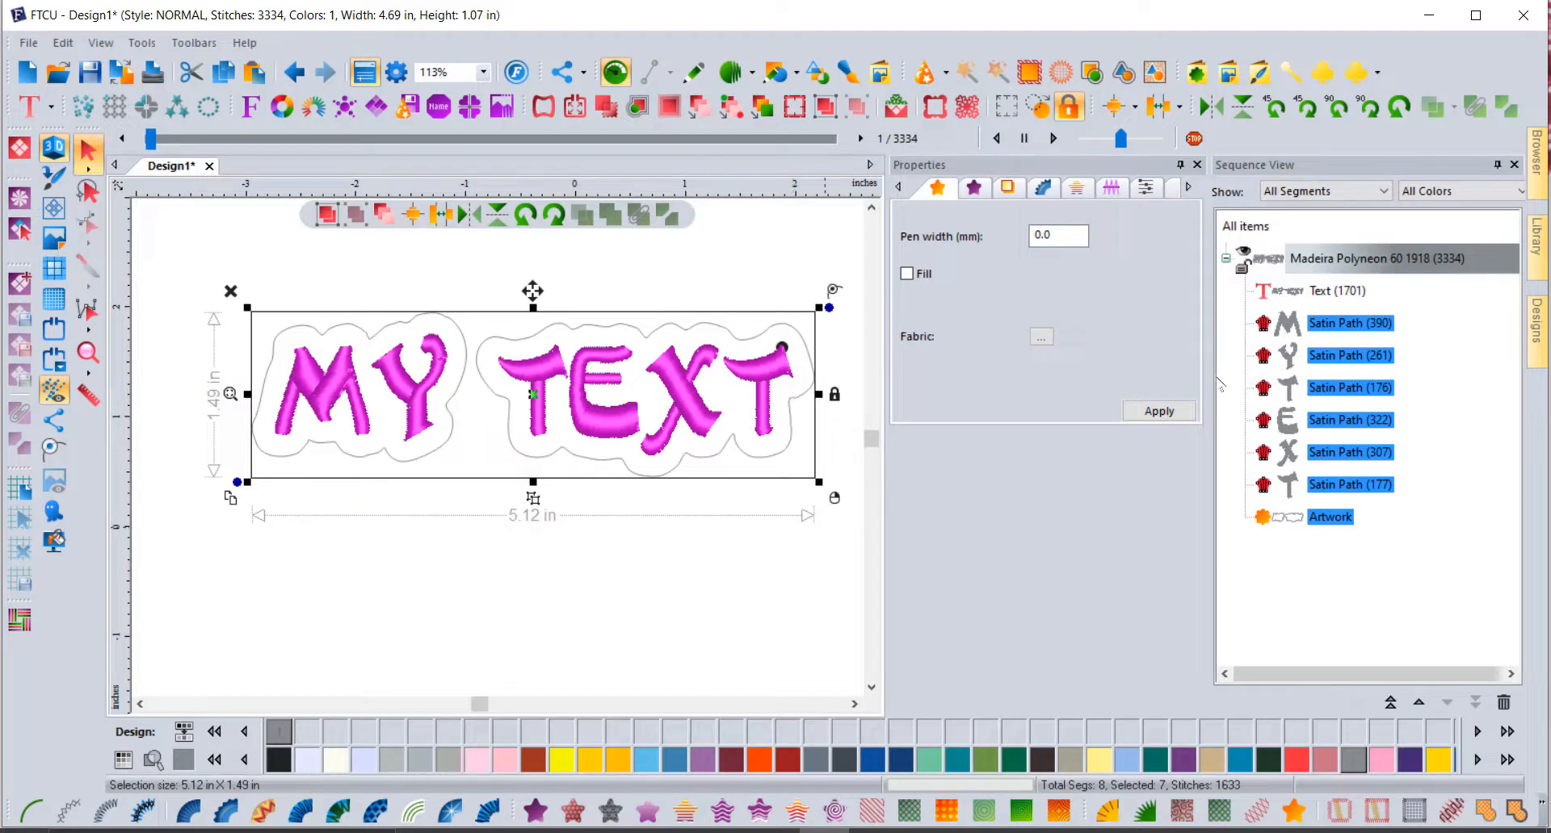
Step: Delete Satin Path (390) through Satin Path (177), the six separated letter paths
click(1352, 324)
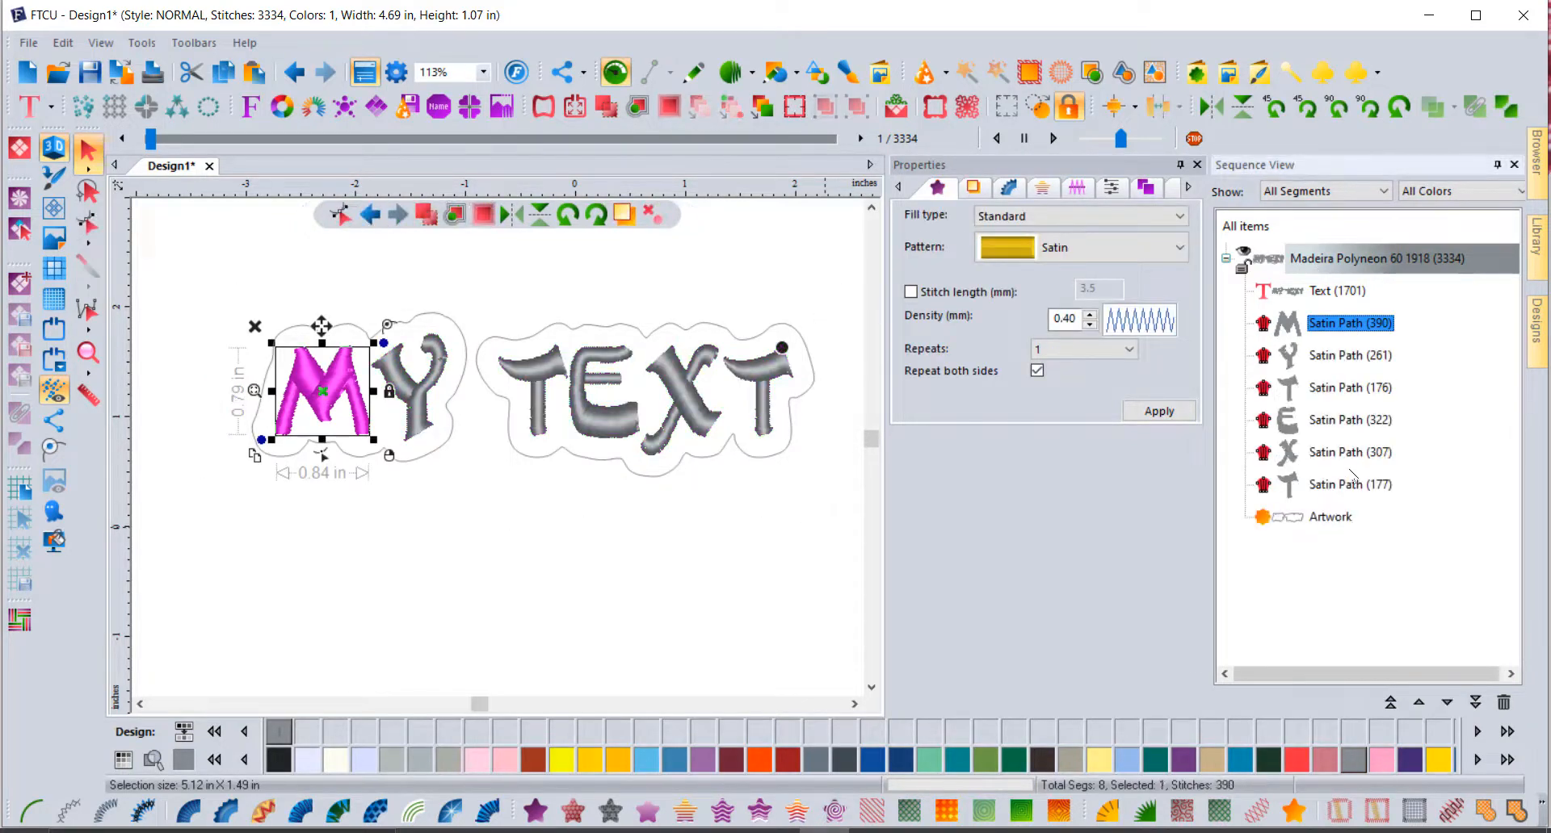
shift+click(1354, 484)
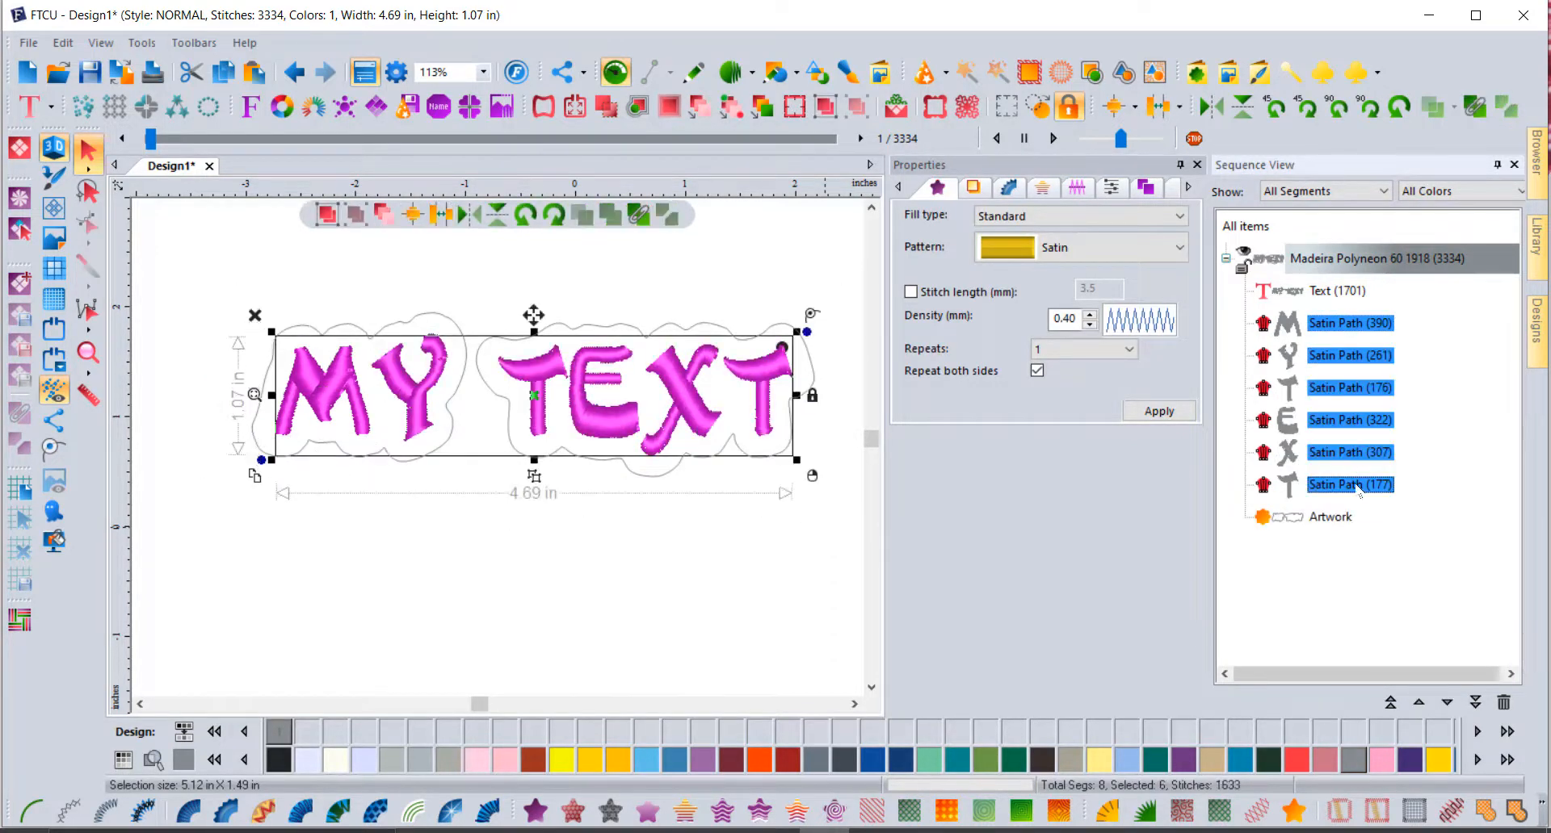
key(Delete)
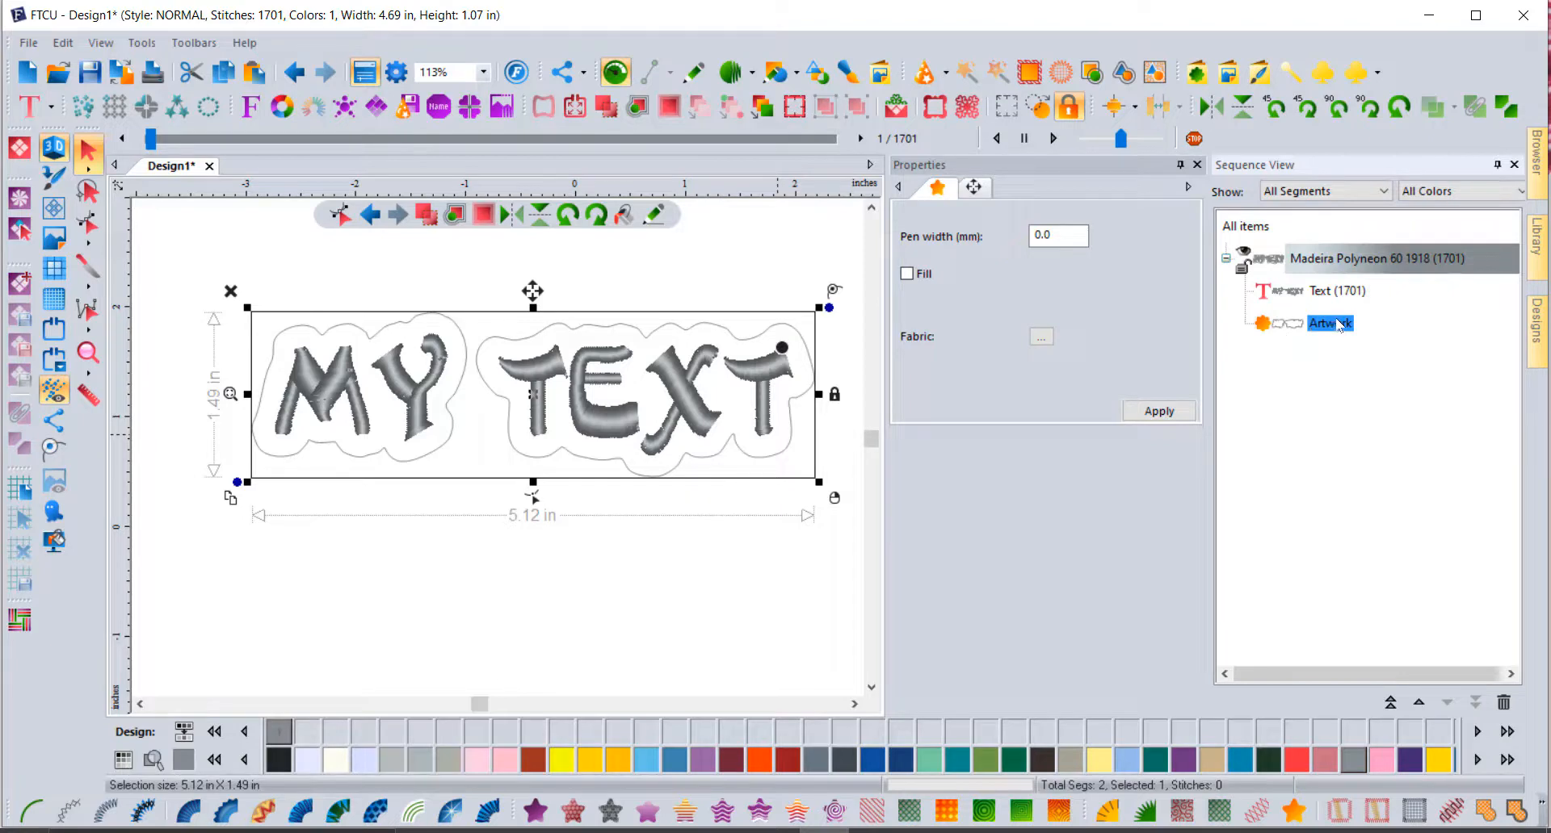
Step: Convert the outline artwork to an orange standard fill and move it to sew first
click(535, 812)
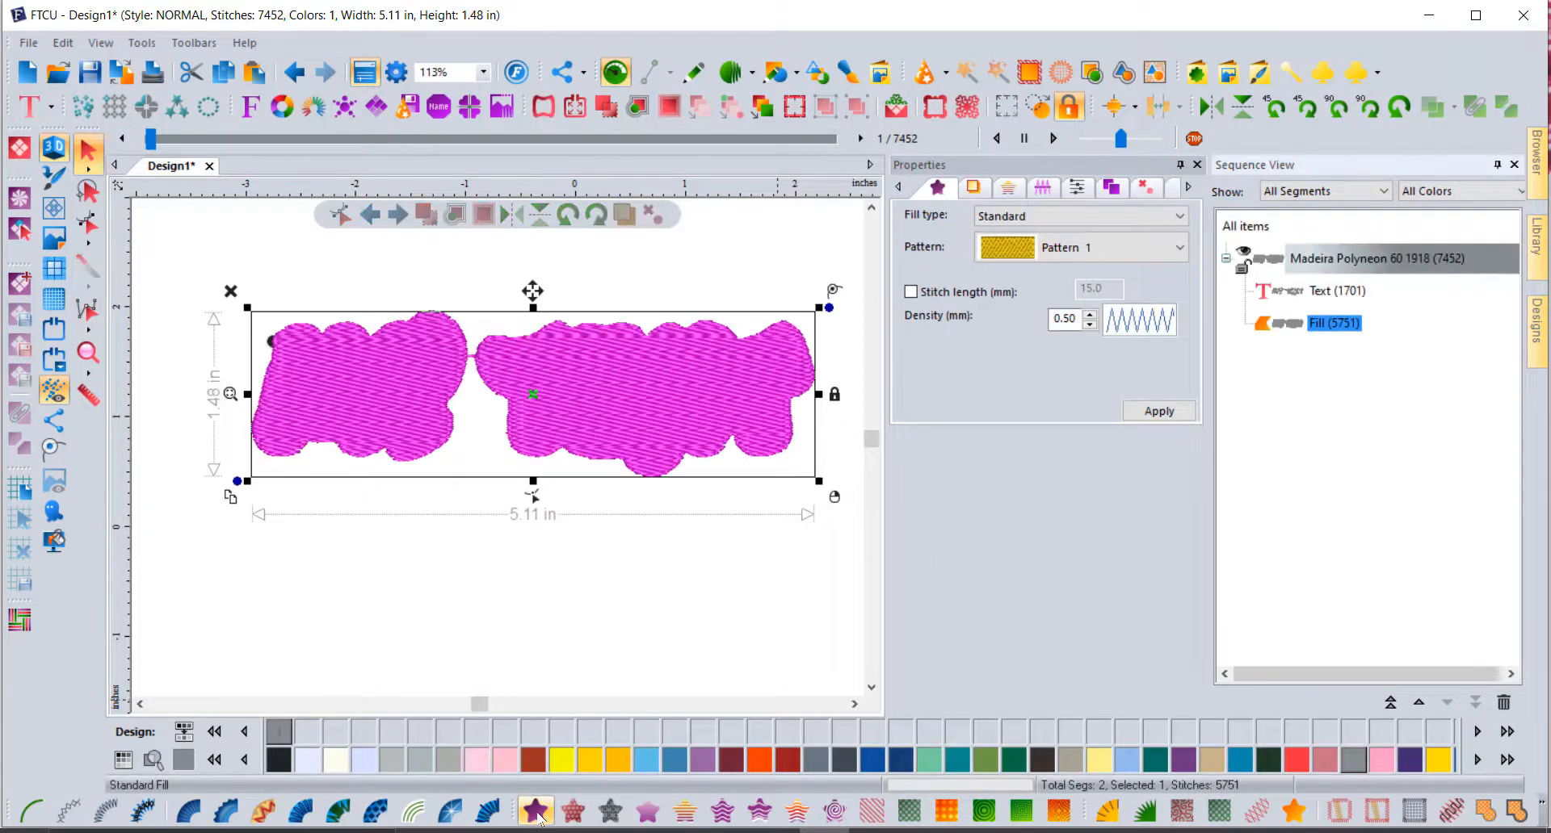
click(757, 768)
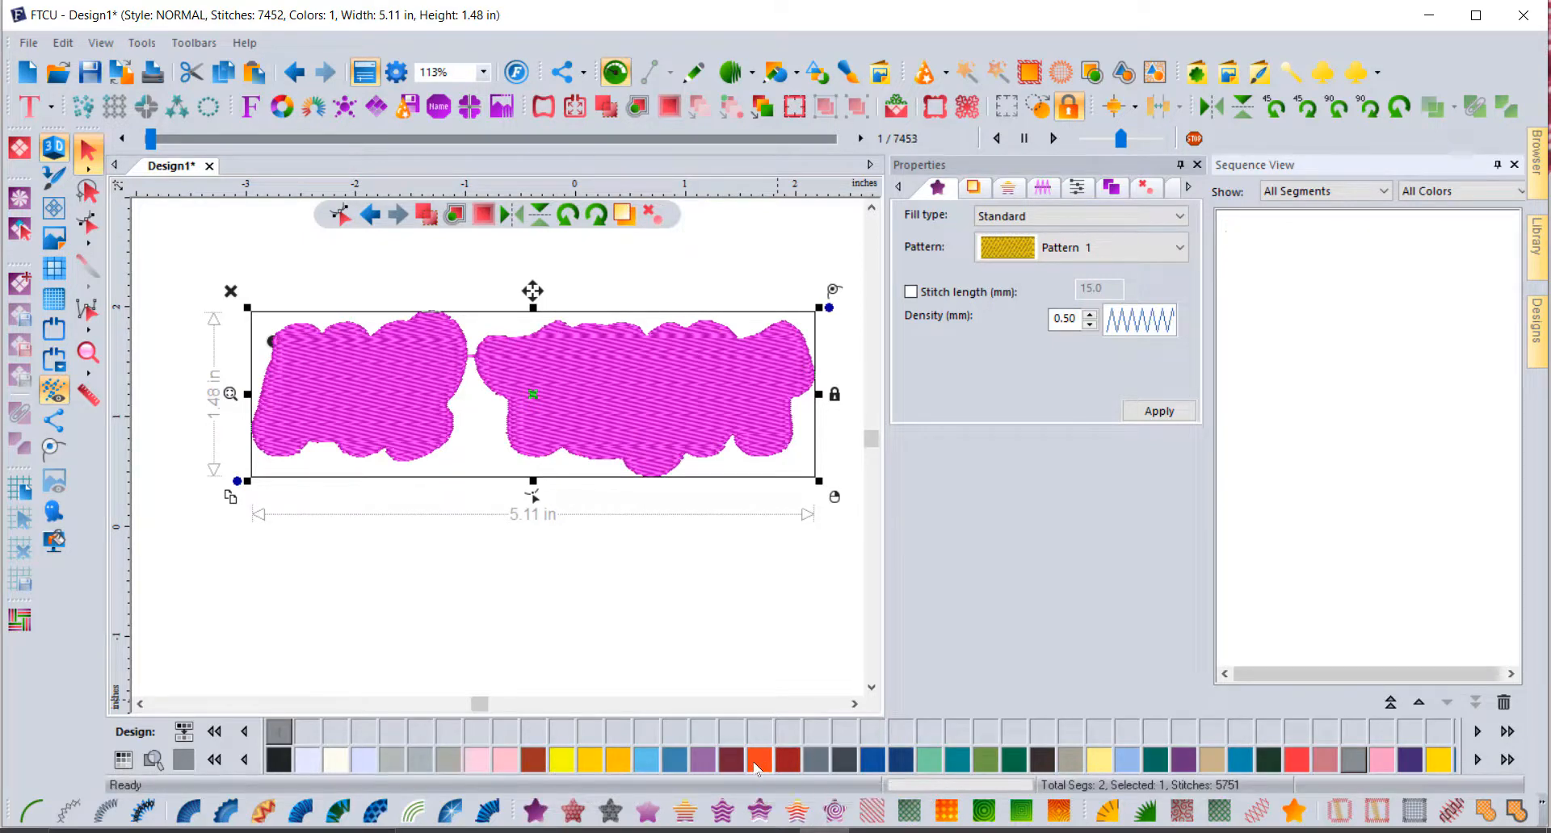
click(1389, 703)
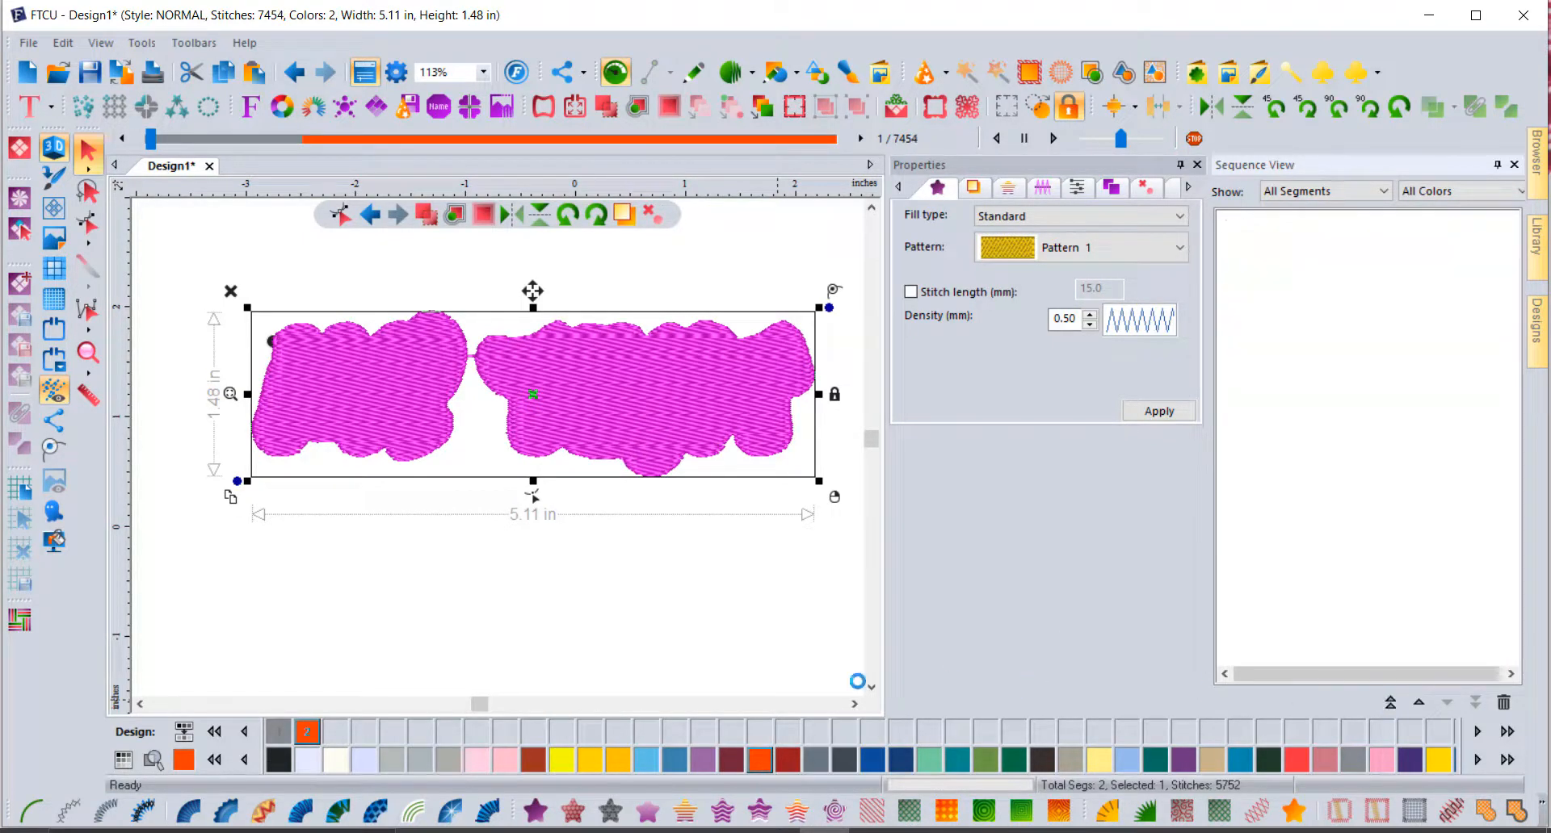
click(658, 632)
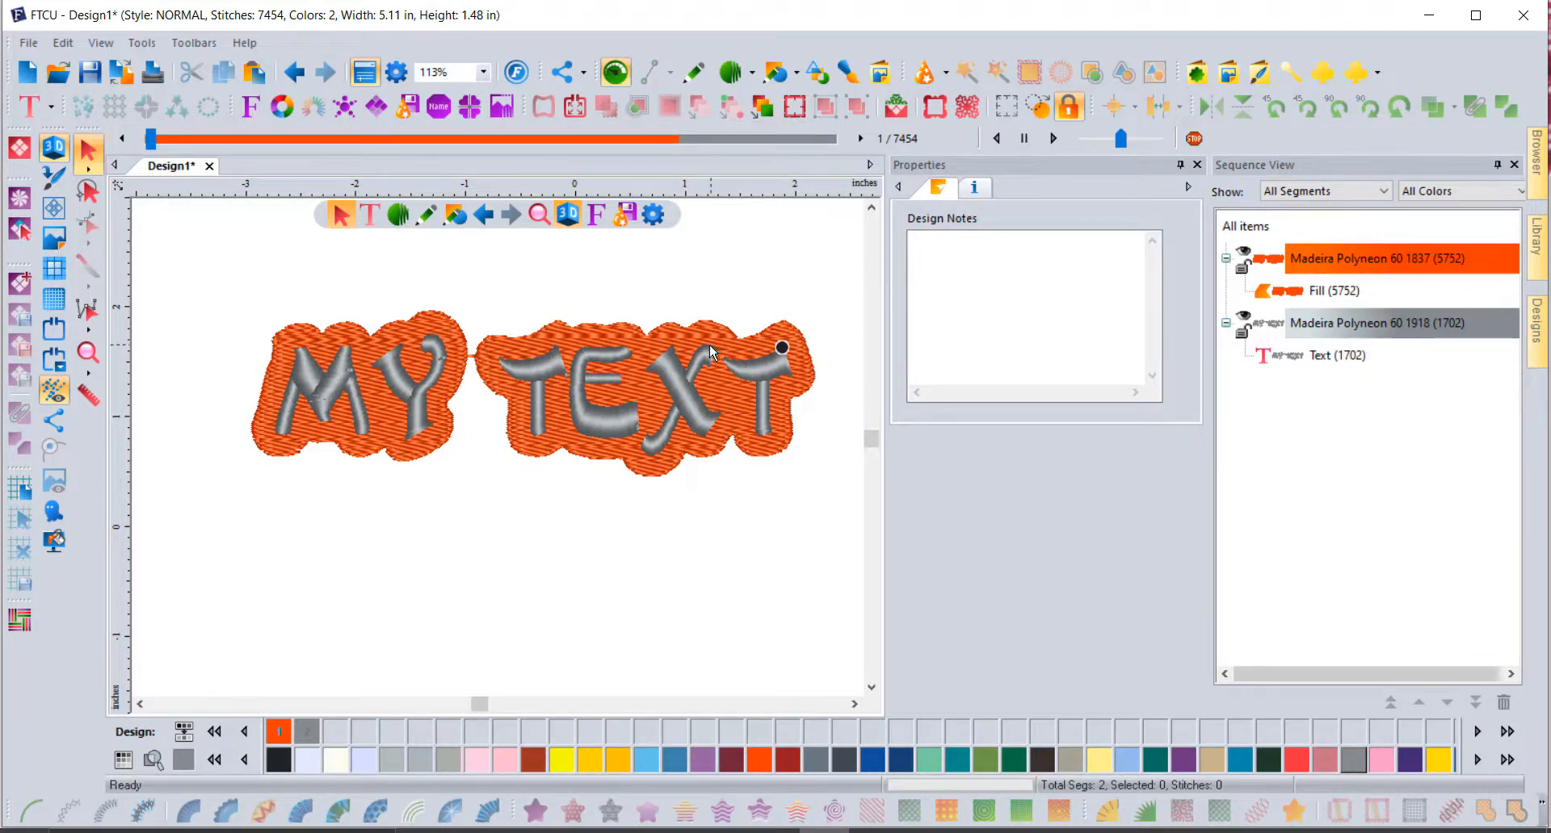
Step: Open EC01-01-Folkart-Bird1.PES from the EC01 Designs folder
click(58, 73)
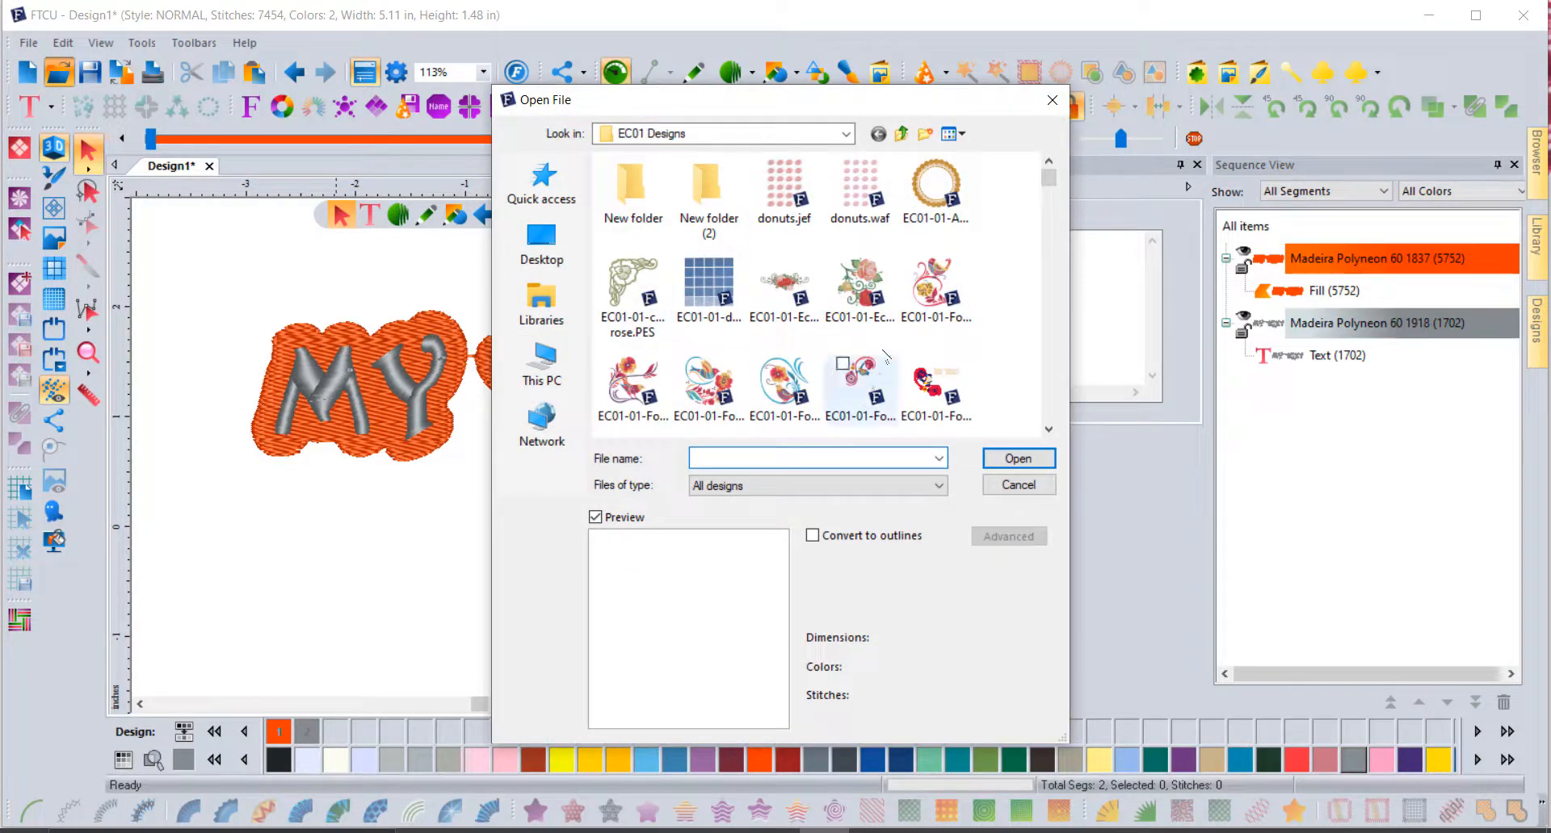
click(931, 284)
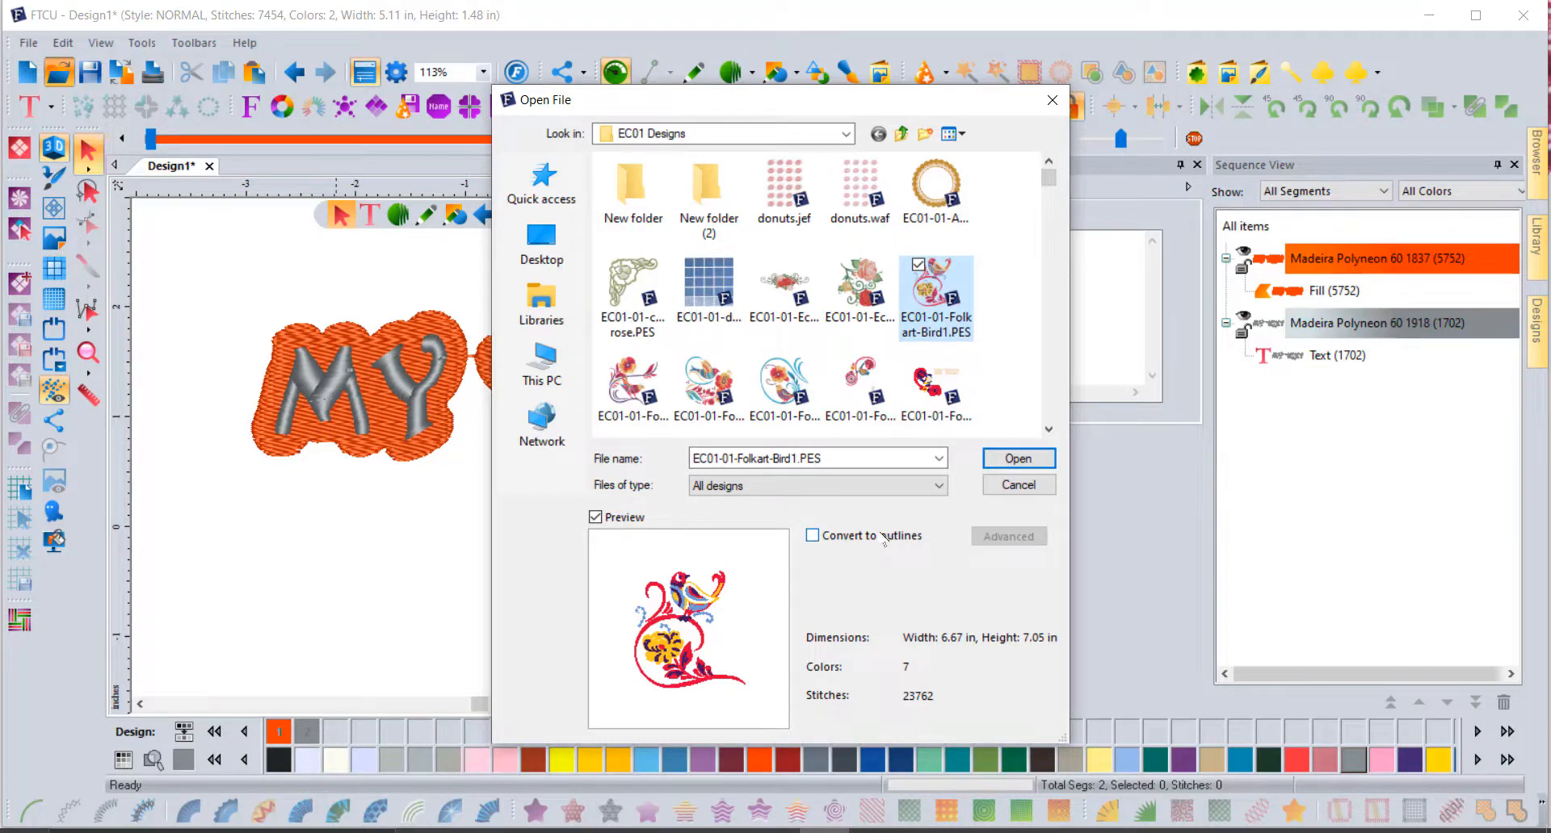
click(1017, 460)
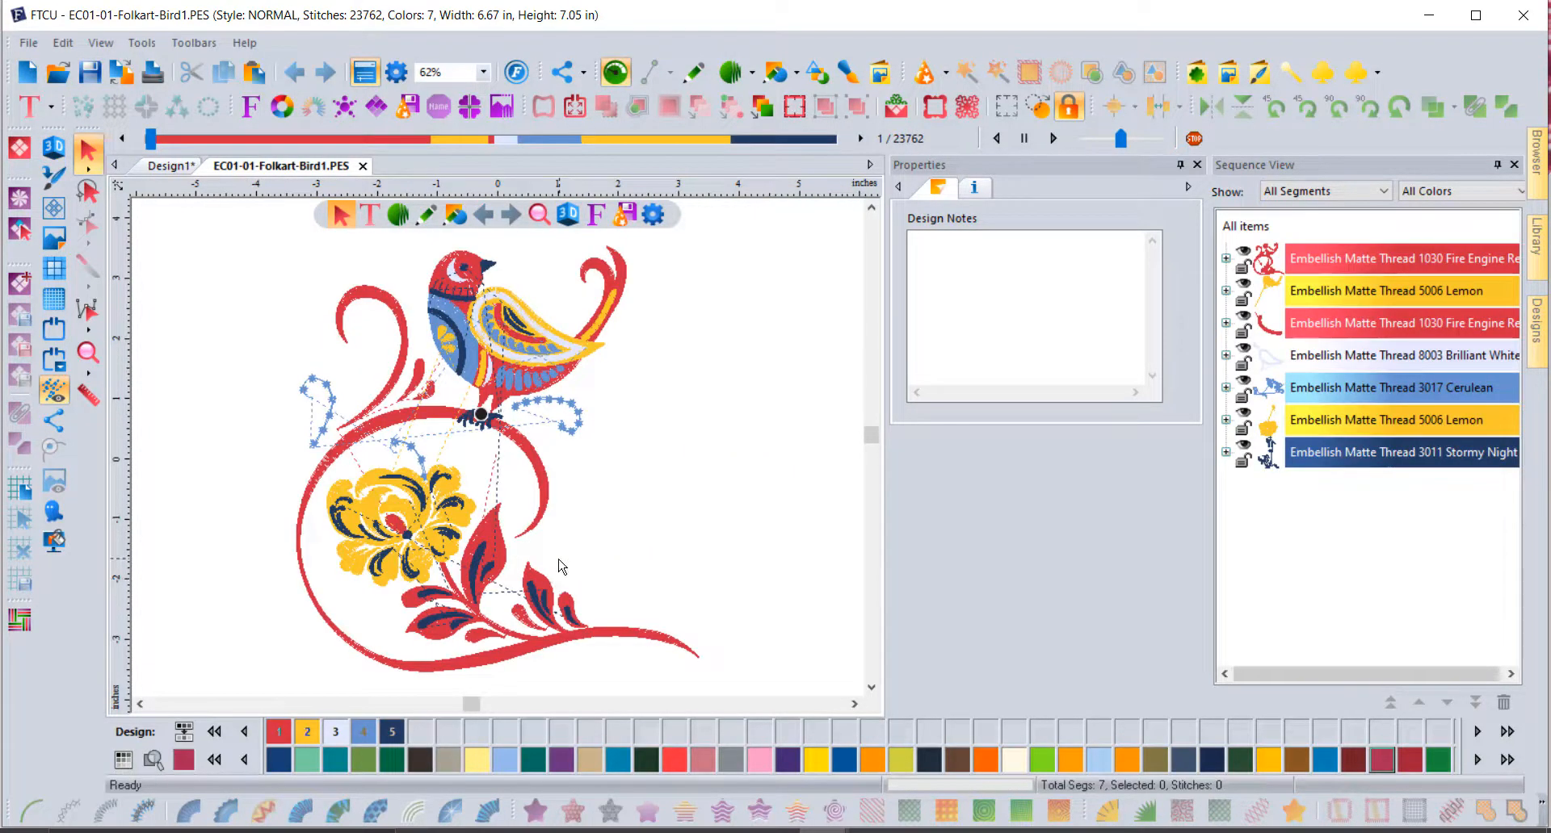
Step: Recolour the first red section's 9817 stitches to dark purple, then select all and deselect
click(1225, 258)
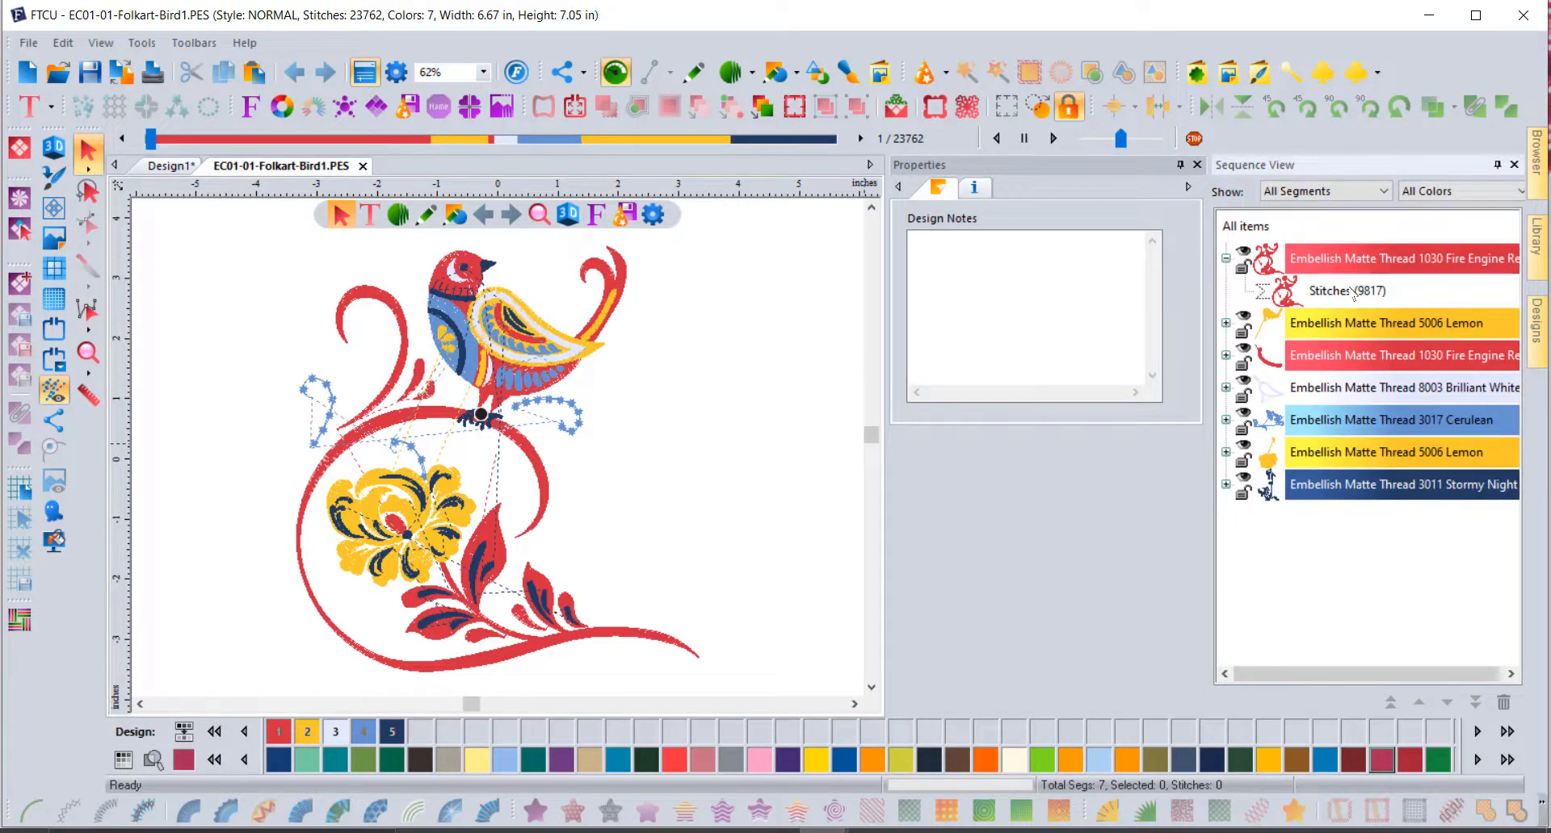
click(1226, 323)
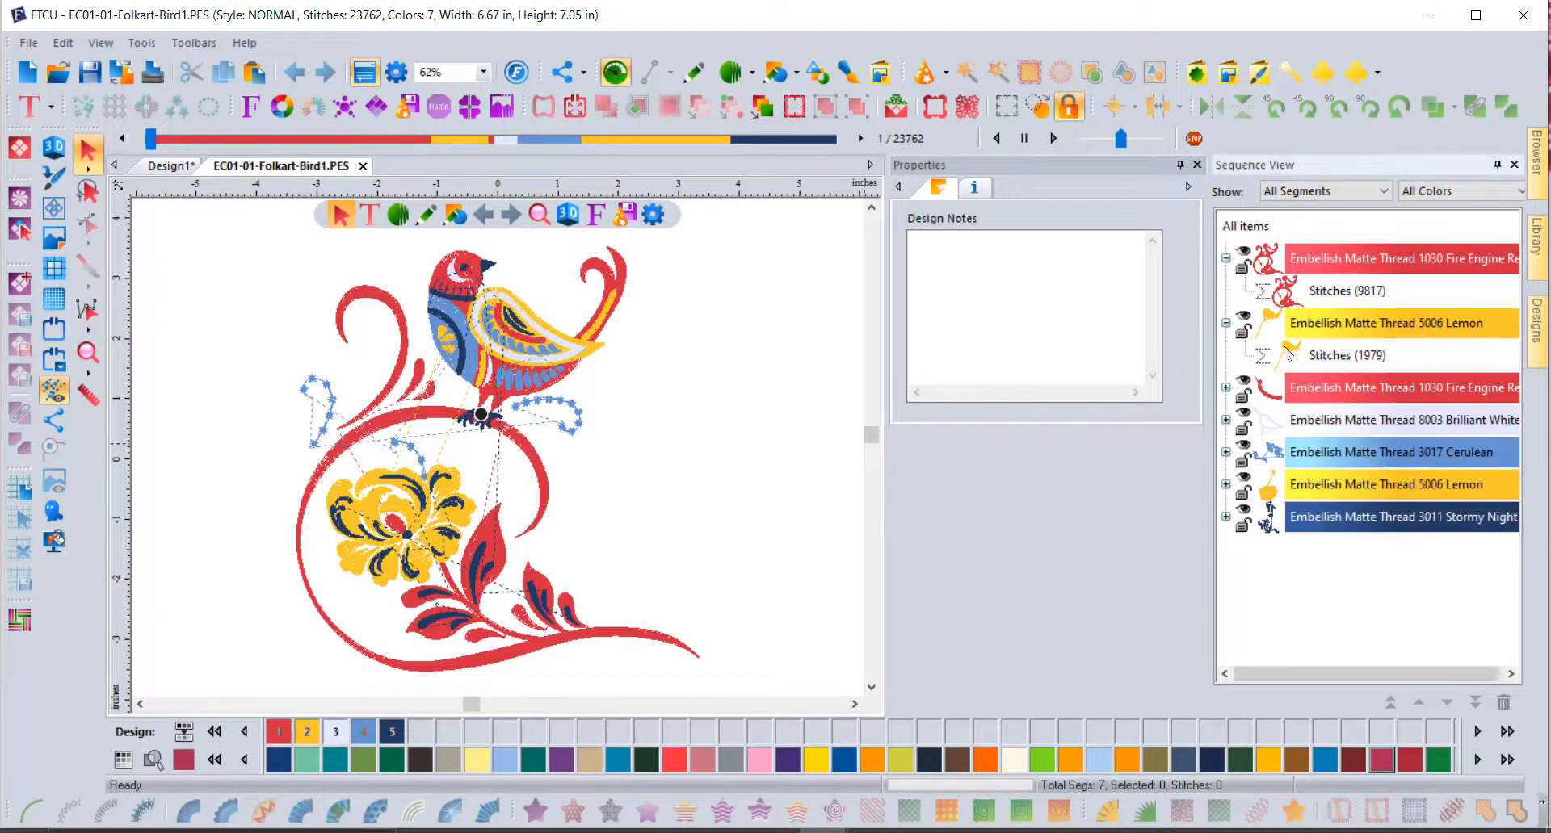
click(1304, 289)
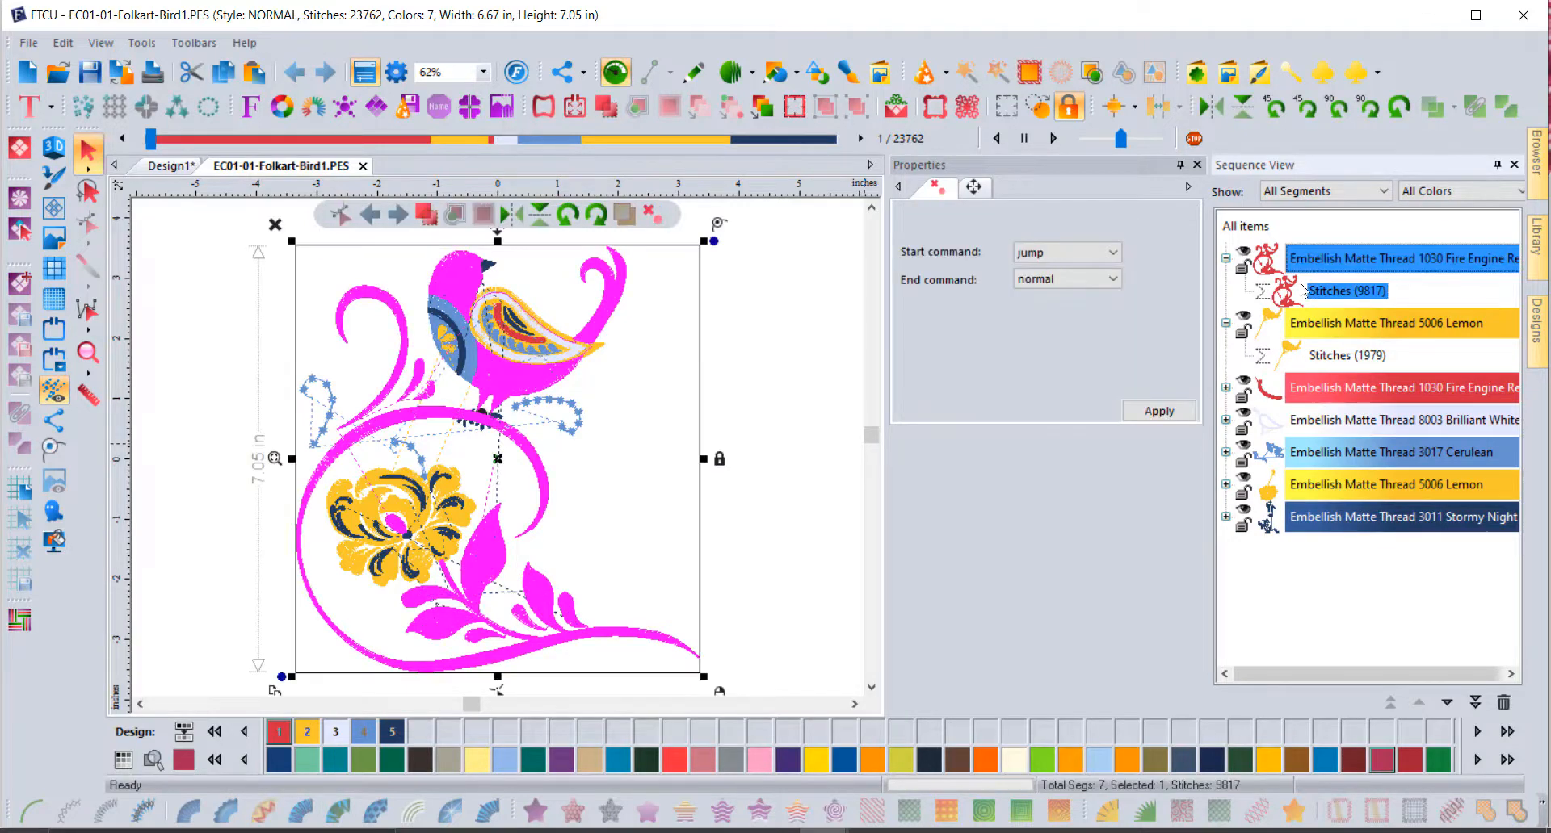
click(781, 763)
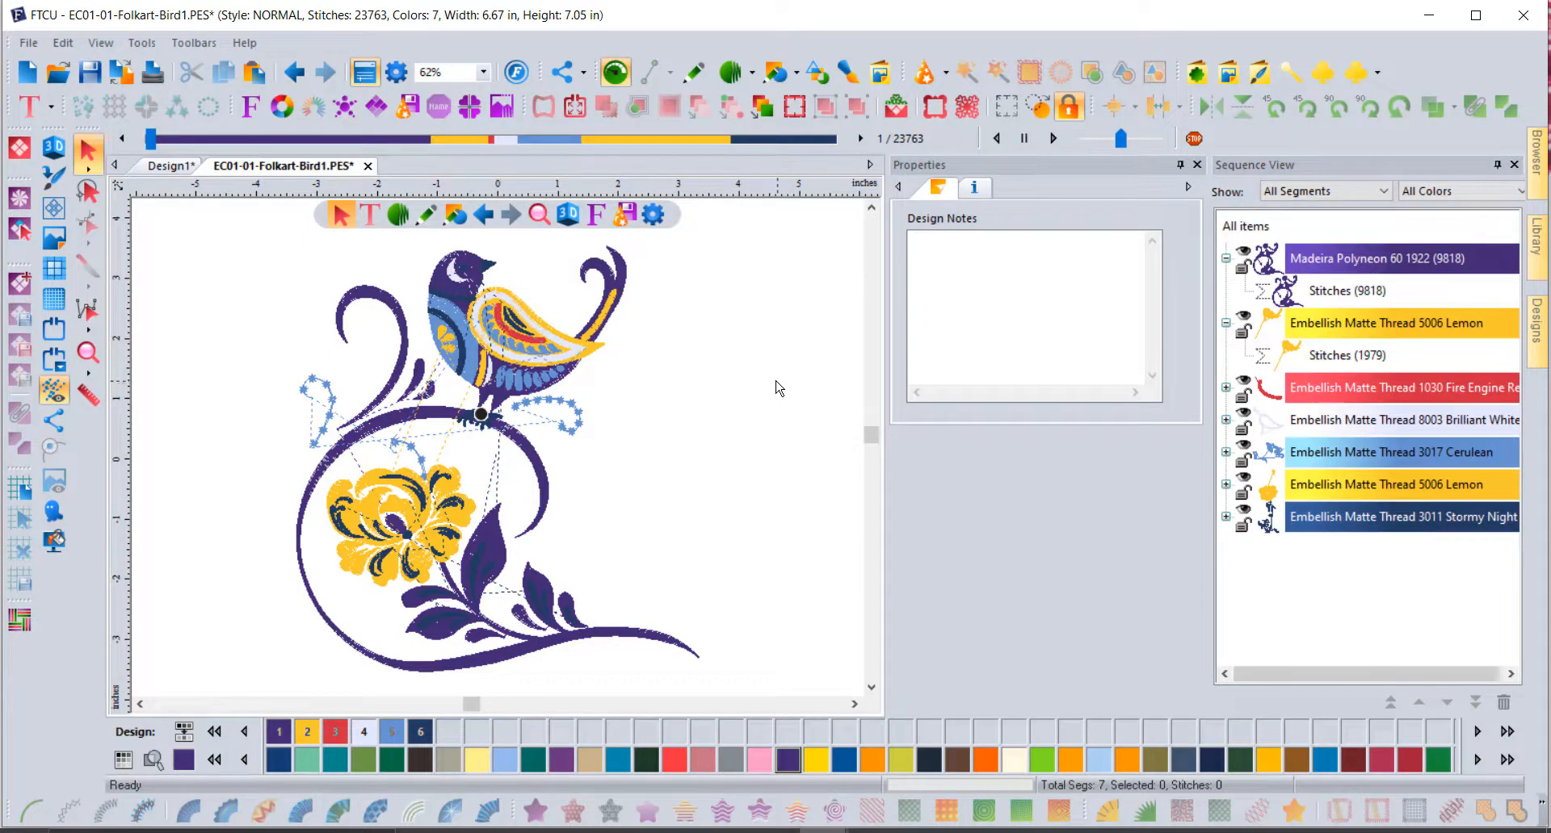
click(1244, 227)
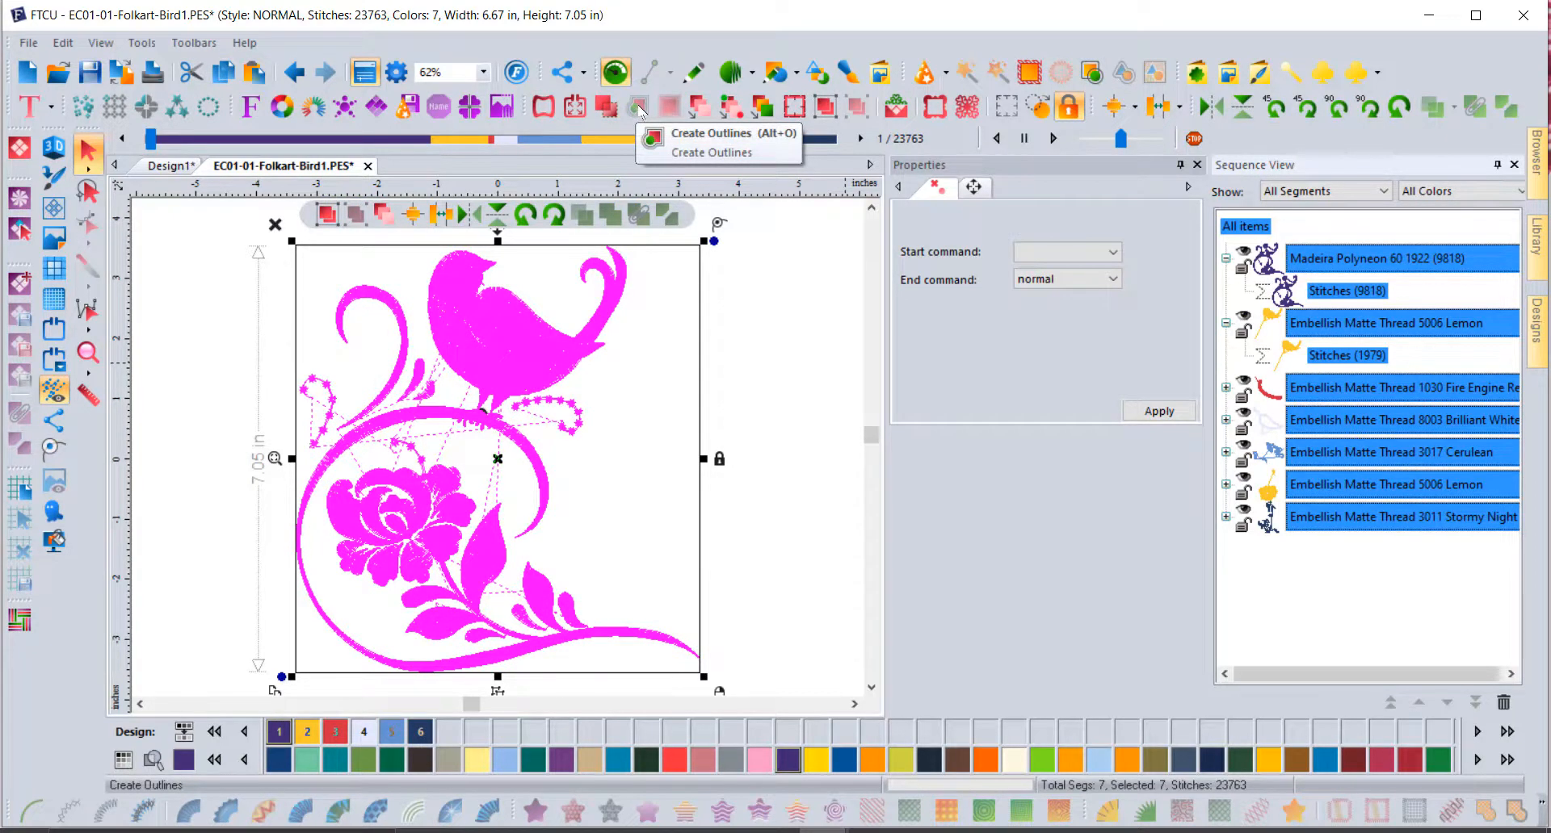
click(769, 311)
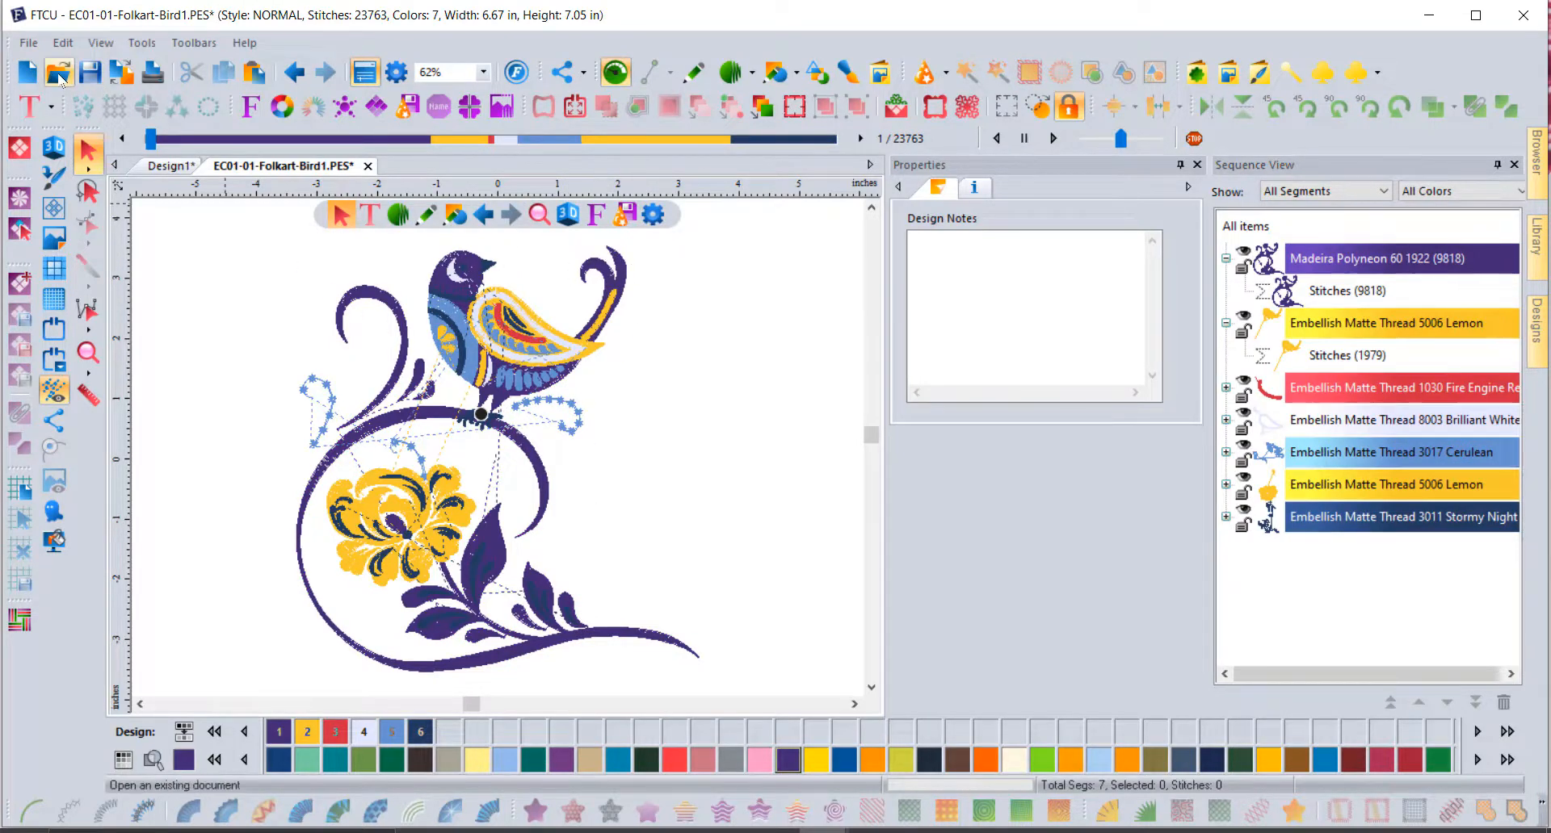
Step: Reopen EC01-01-Folkart-Bird1.PES with Convert to outlines ticked
click(59, 73)
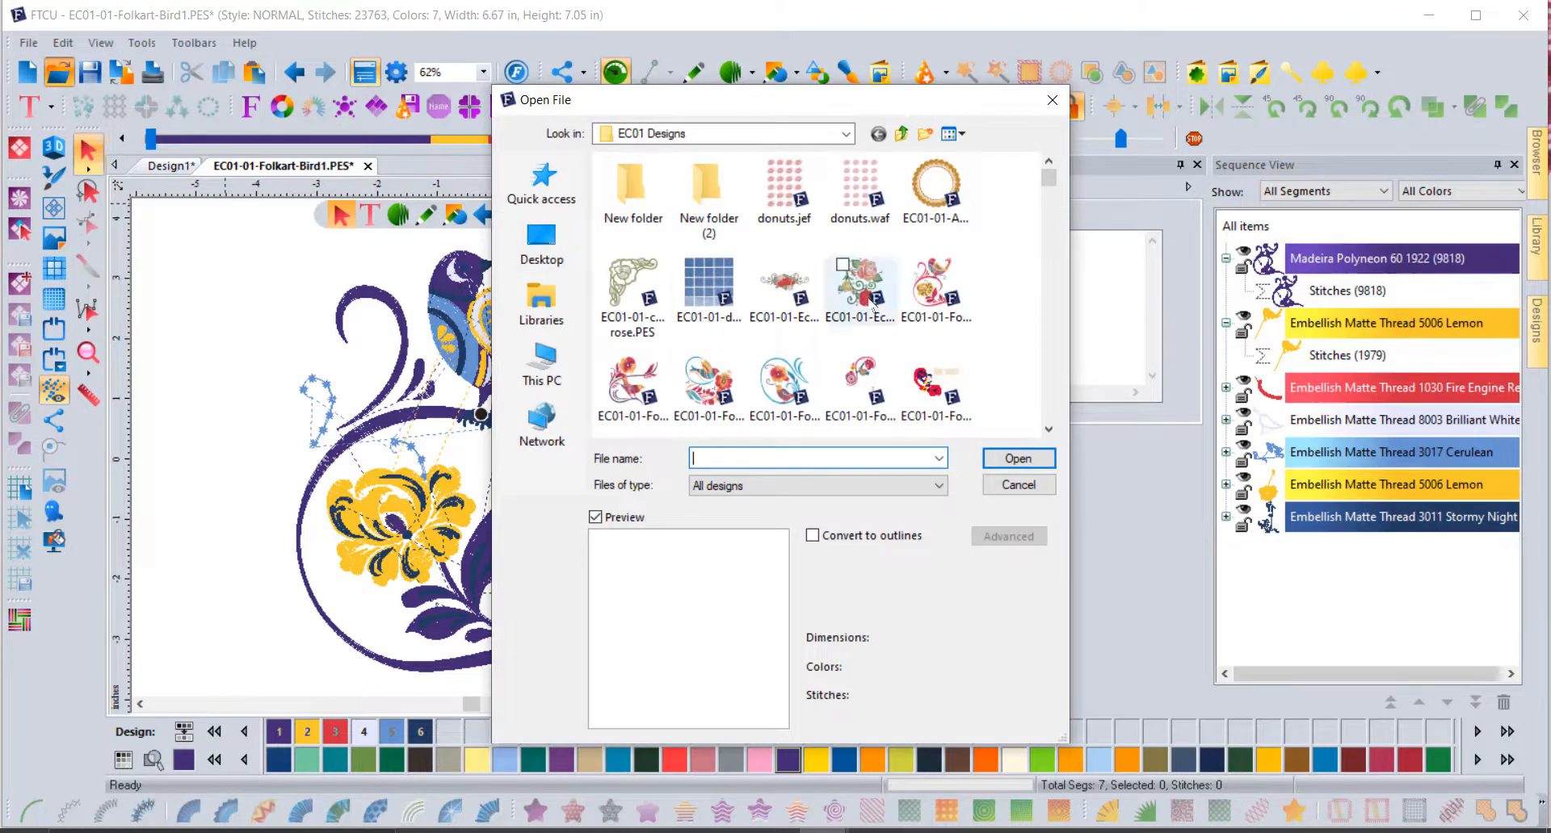
click(935, 292)
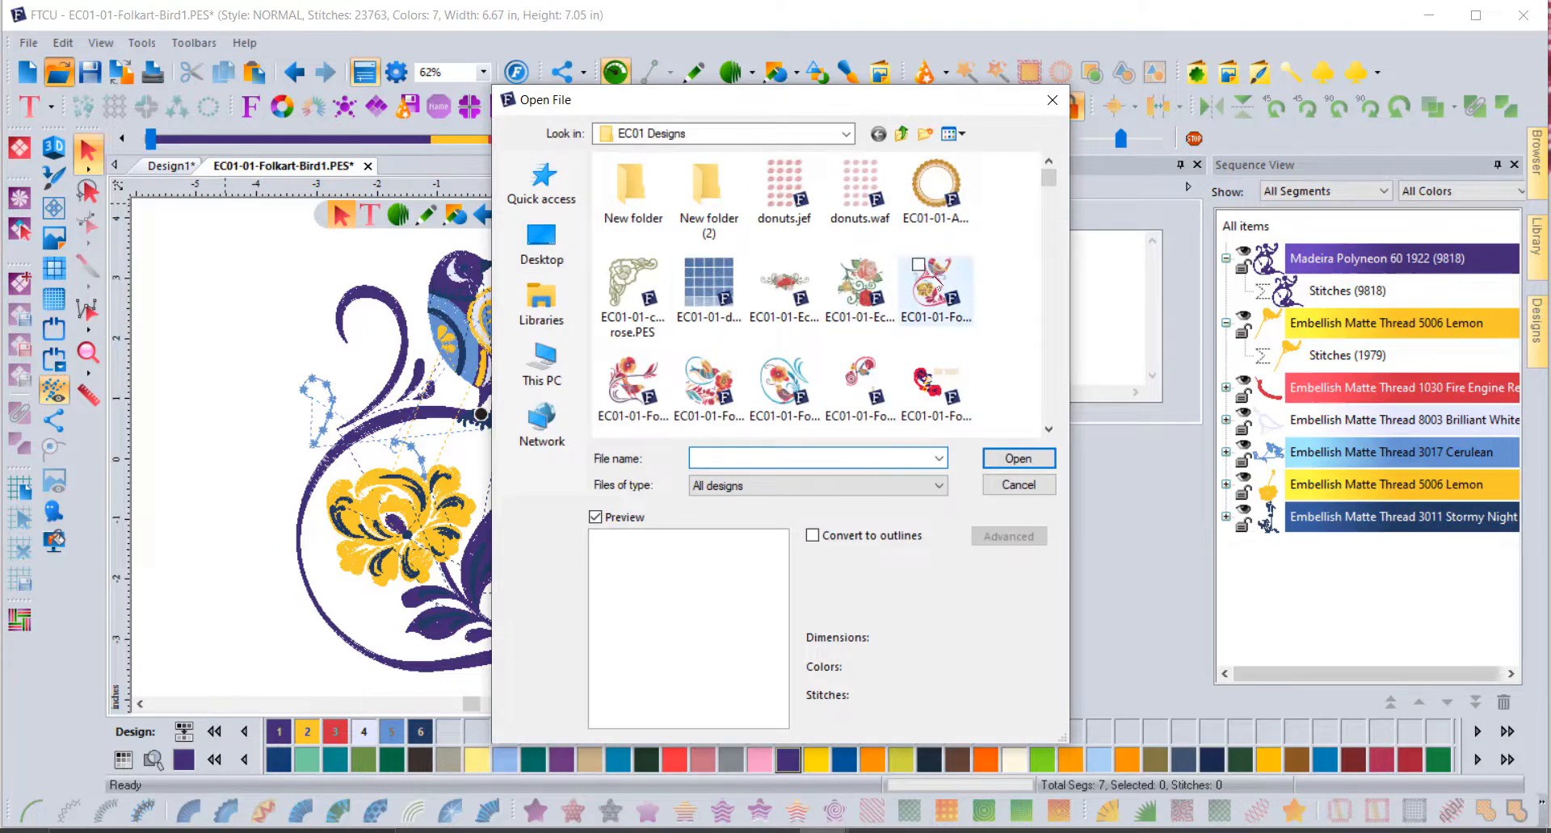
click(823, 542)
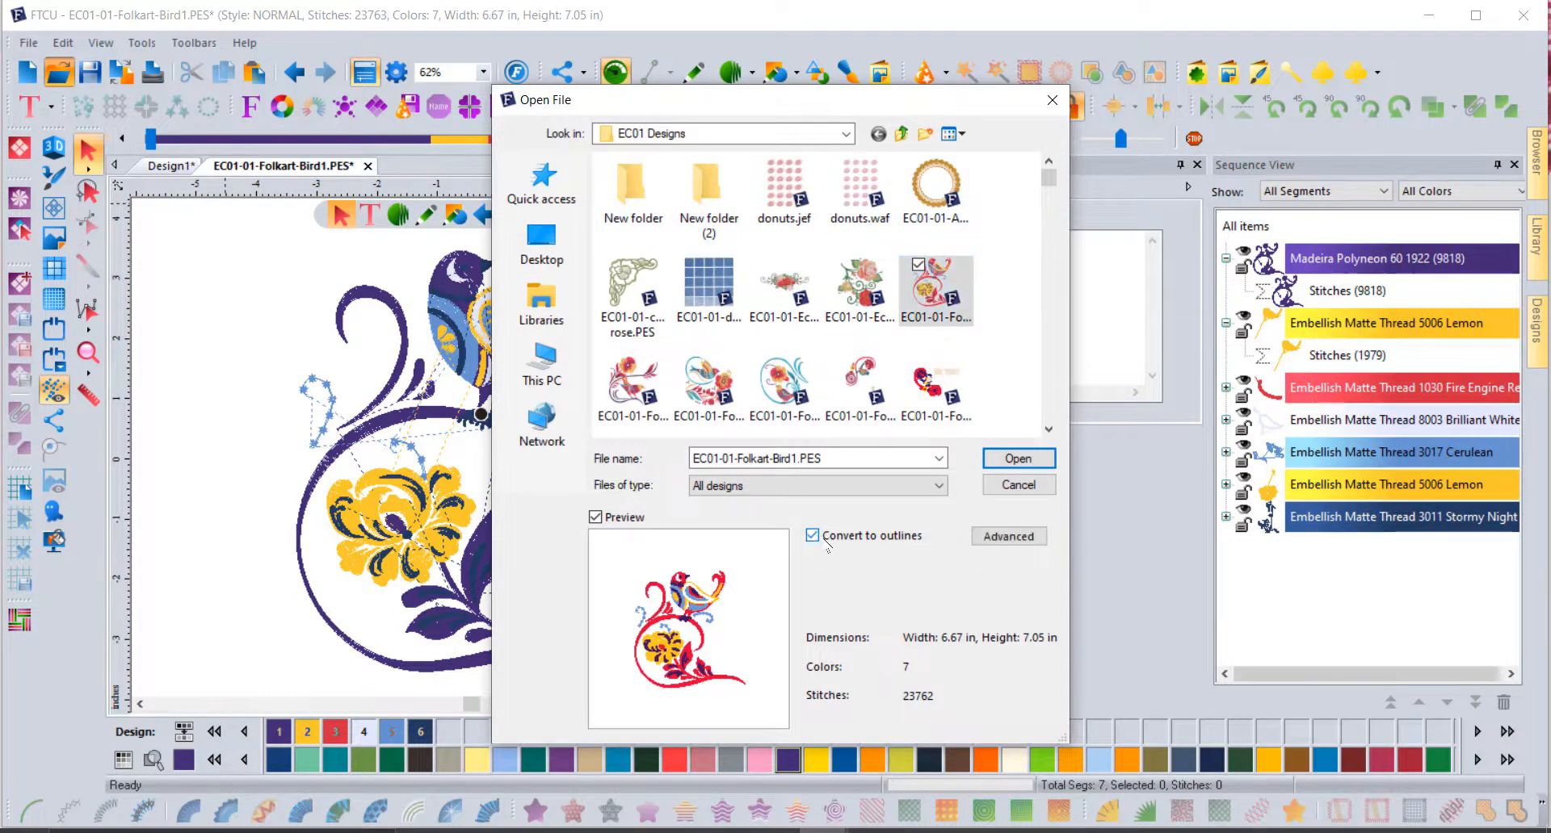
click(1019, 458)
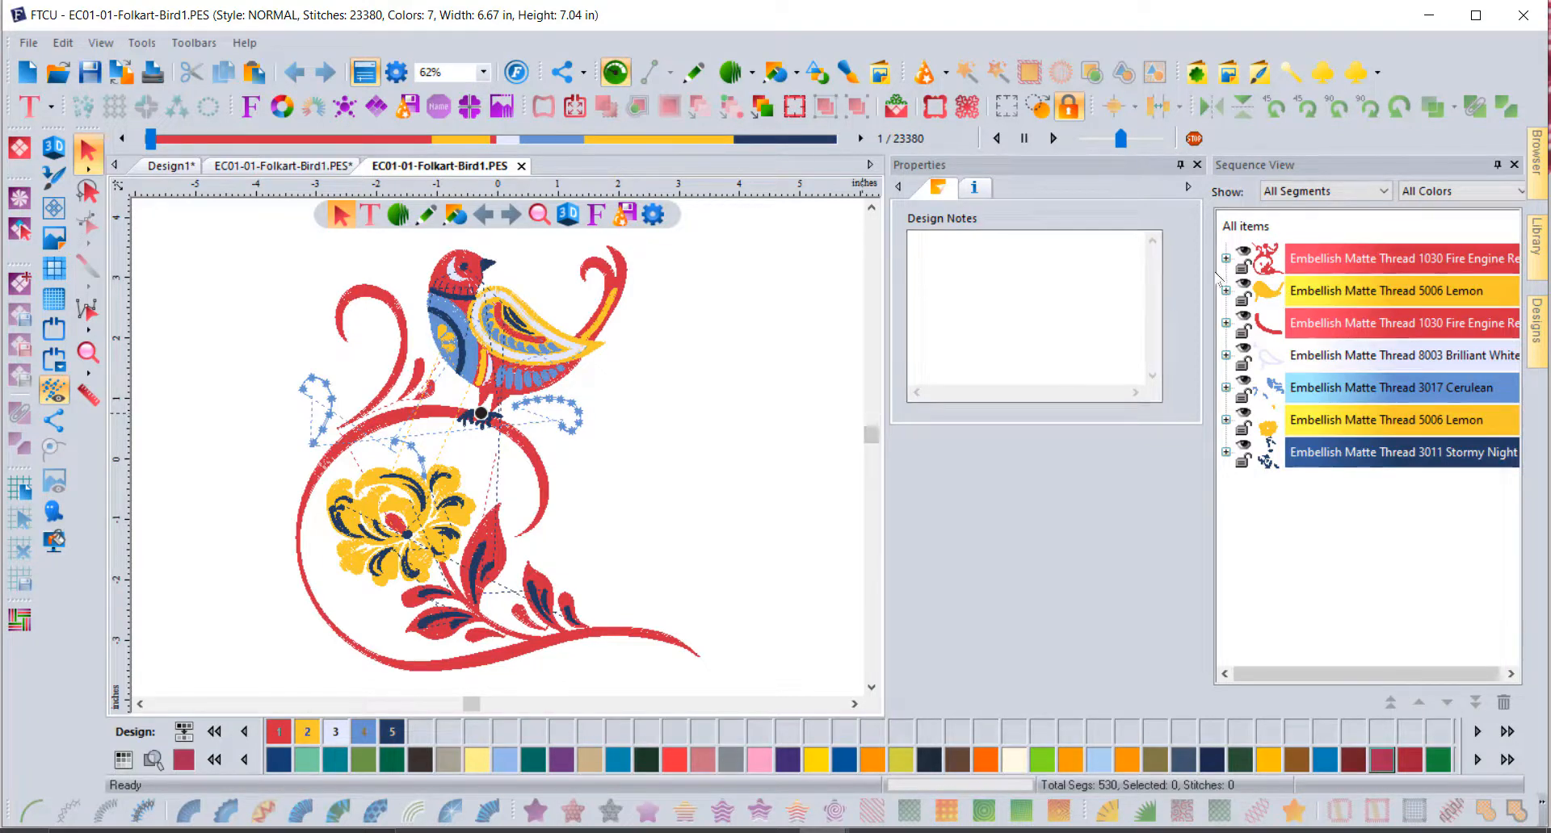
Step: Select every segment of the bird and add one cascaded outline at 0.2 in spacing, then deselect
click(1226, 258)
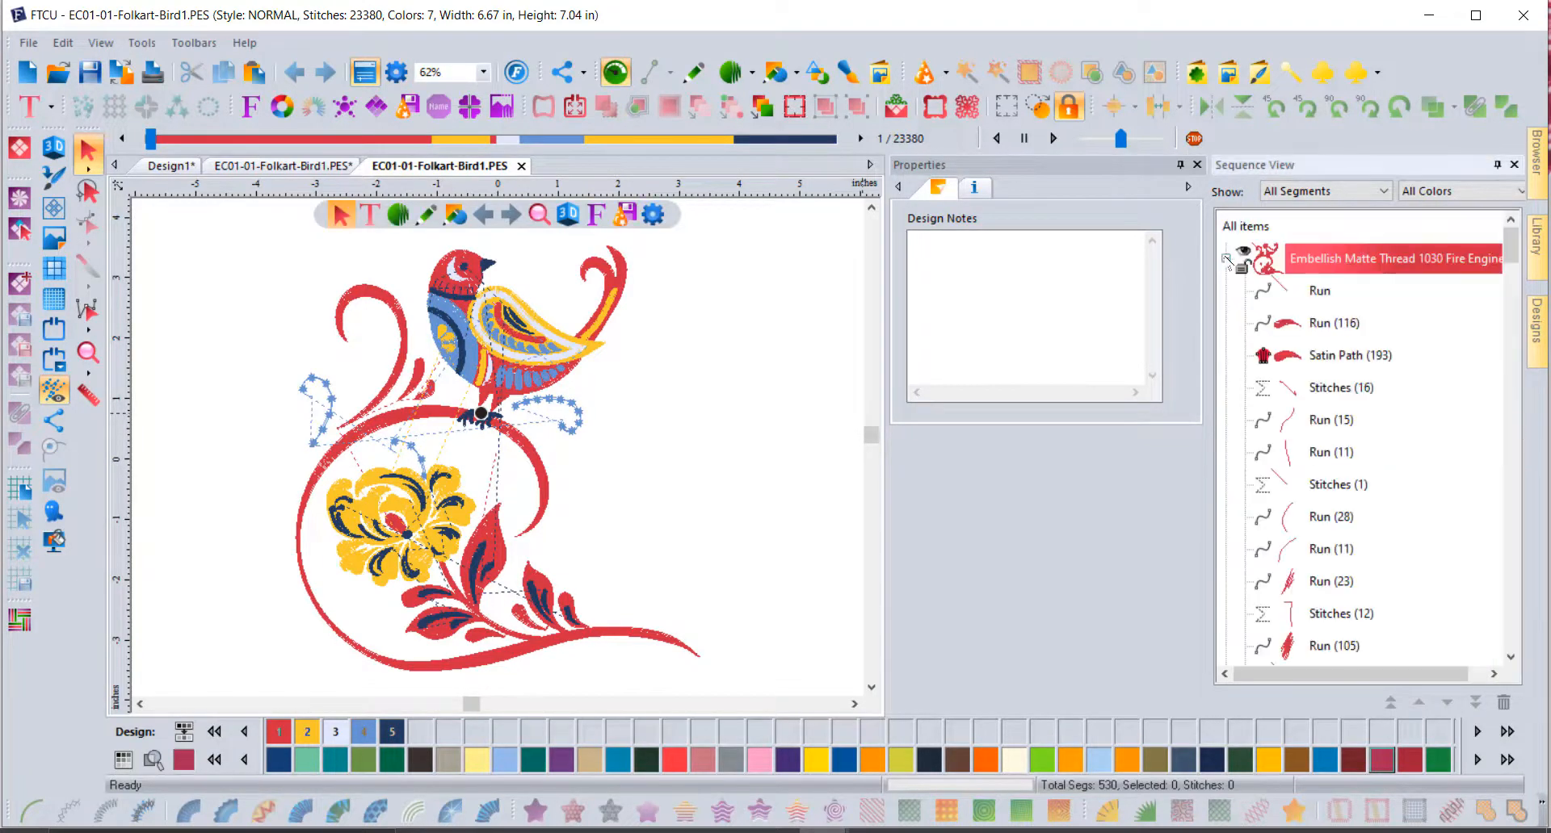
click(1283, 361)
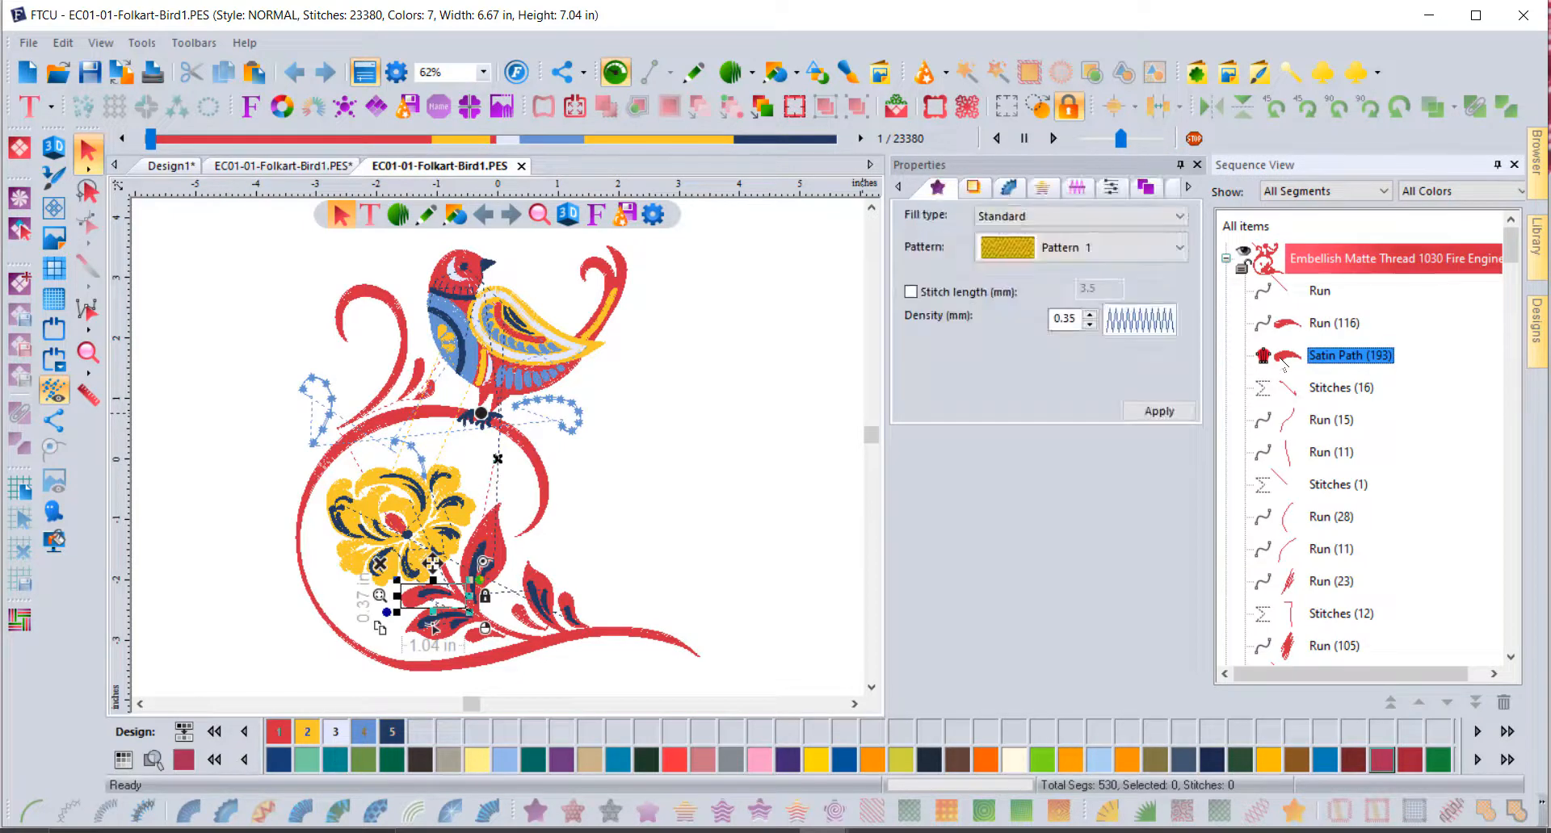
click(734, 366)
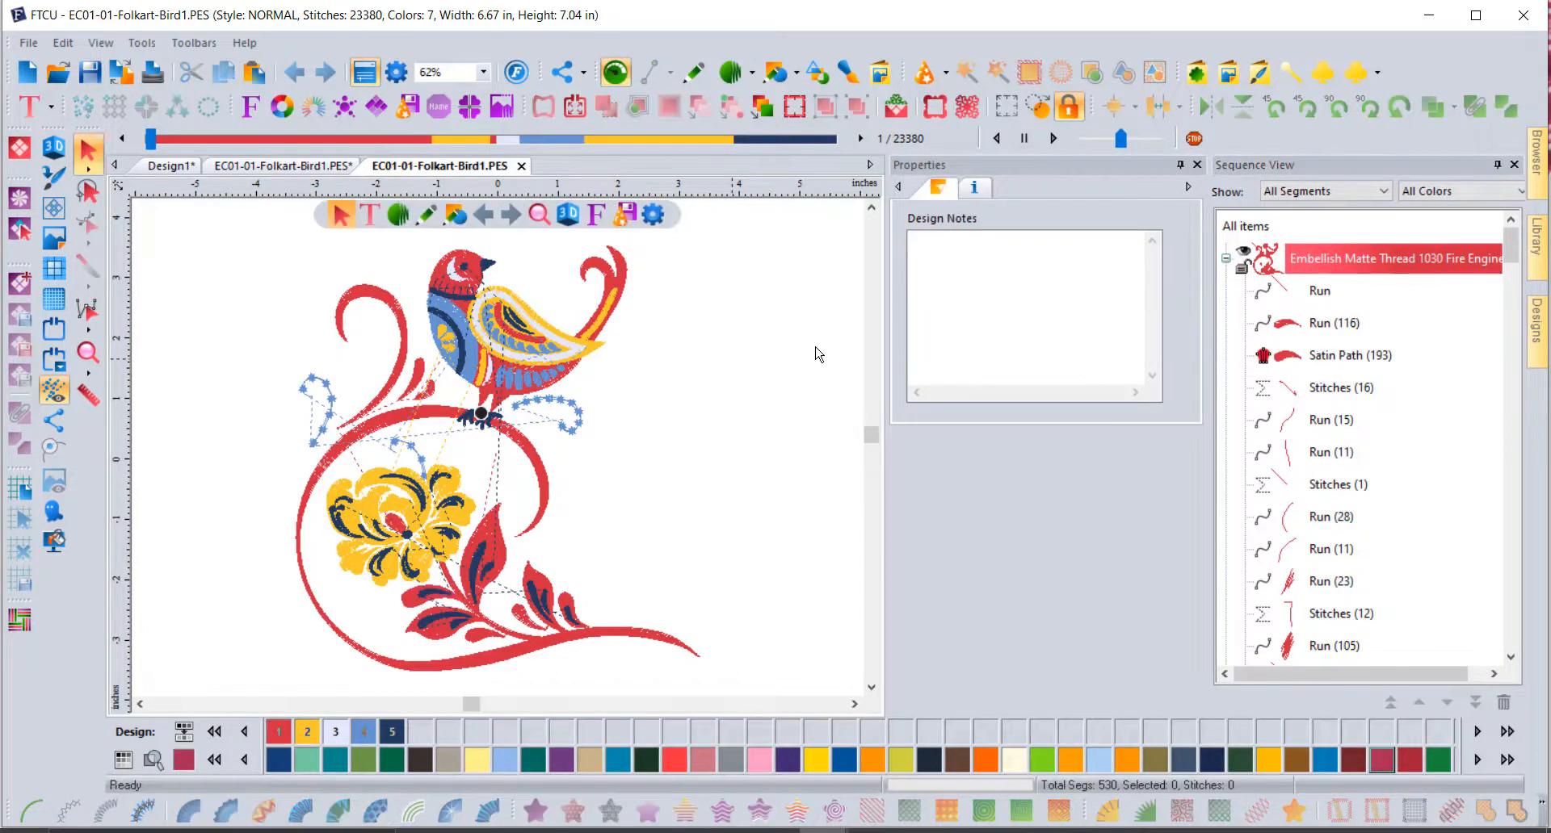
click(1250, 227)
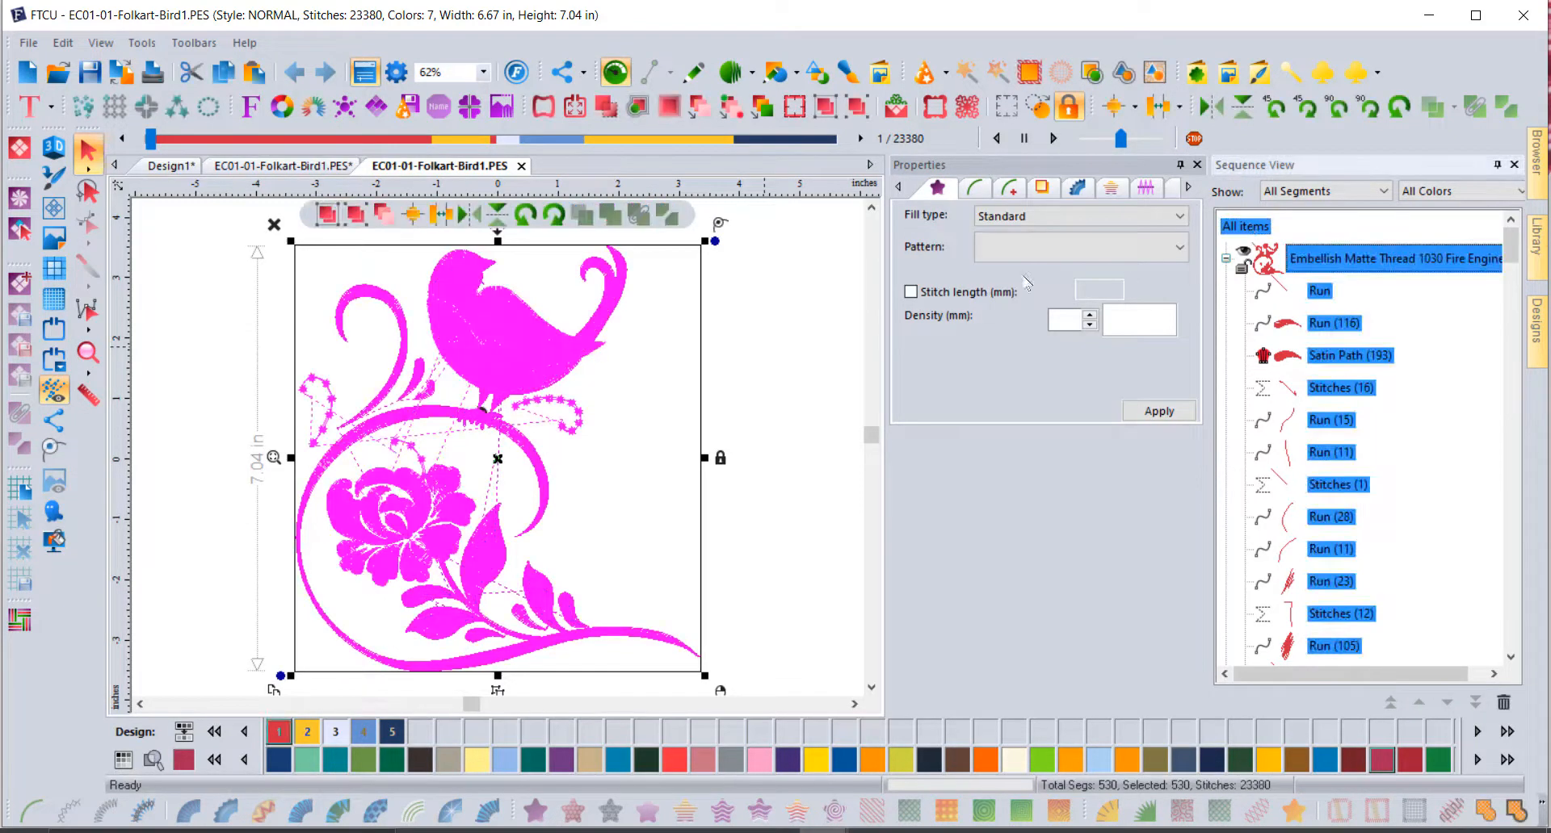
click(641, 108)
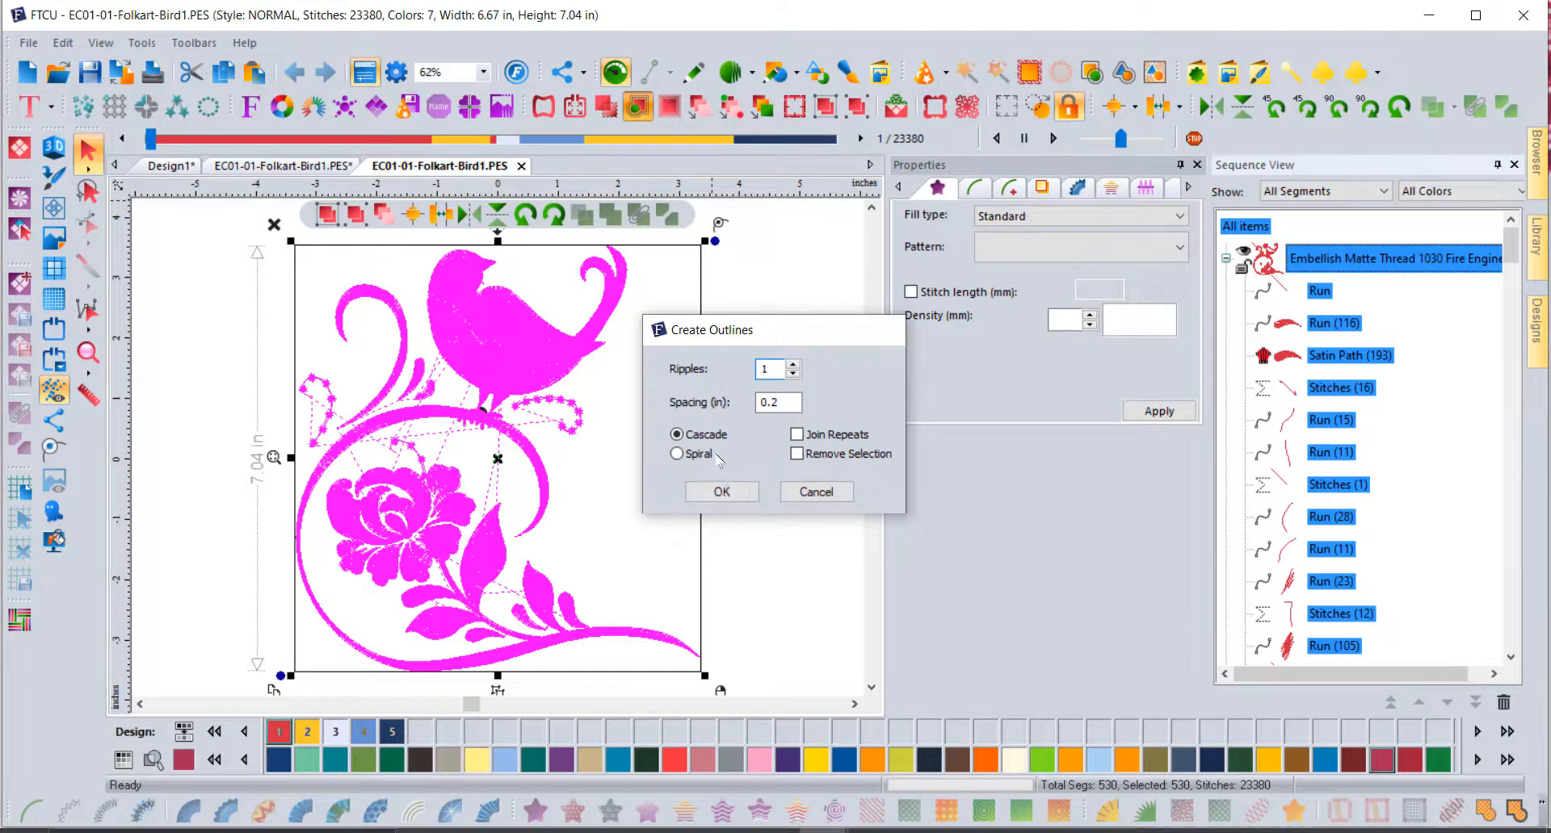
click(721, 491)
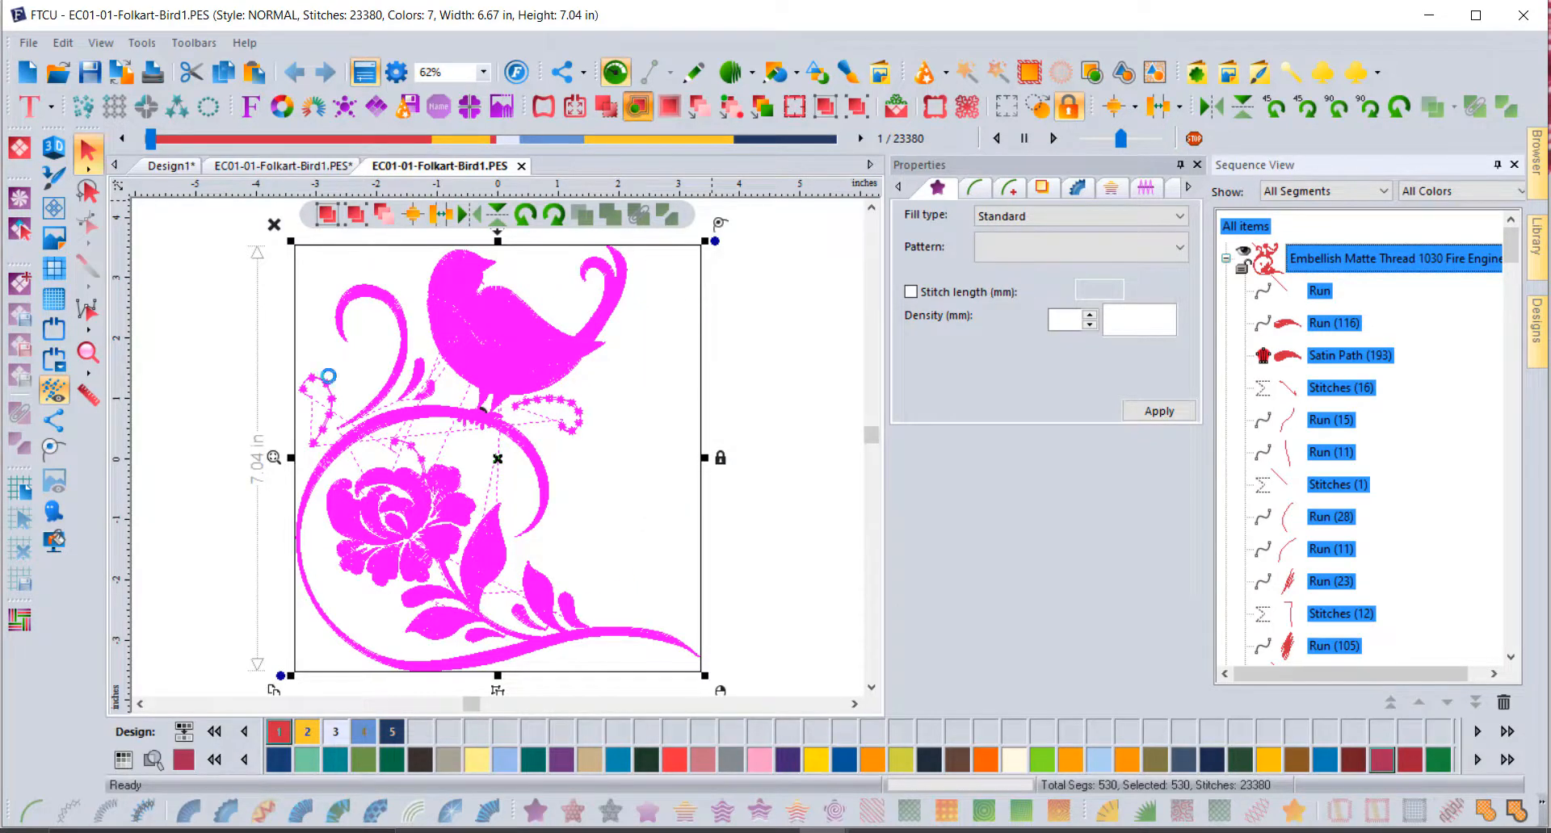
click(812, 406)
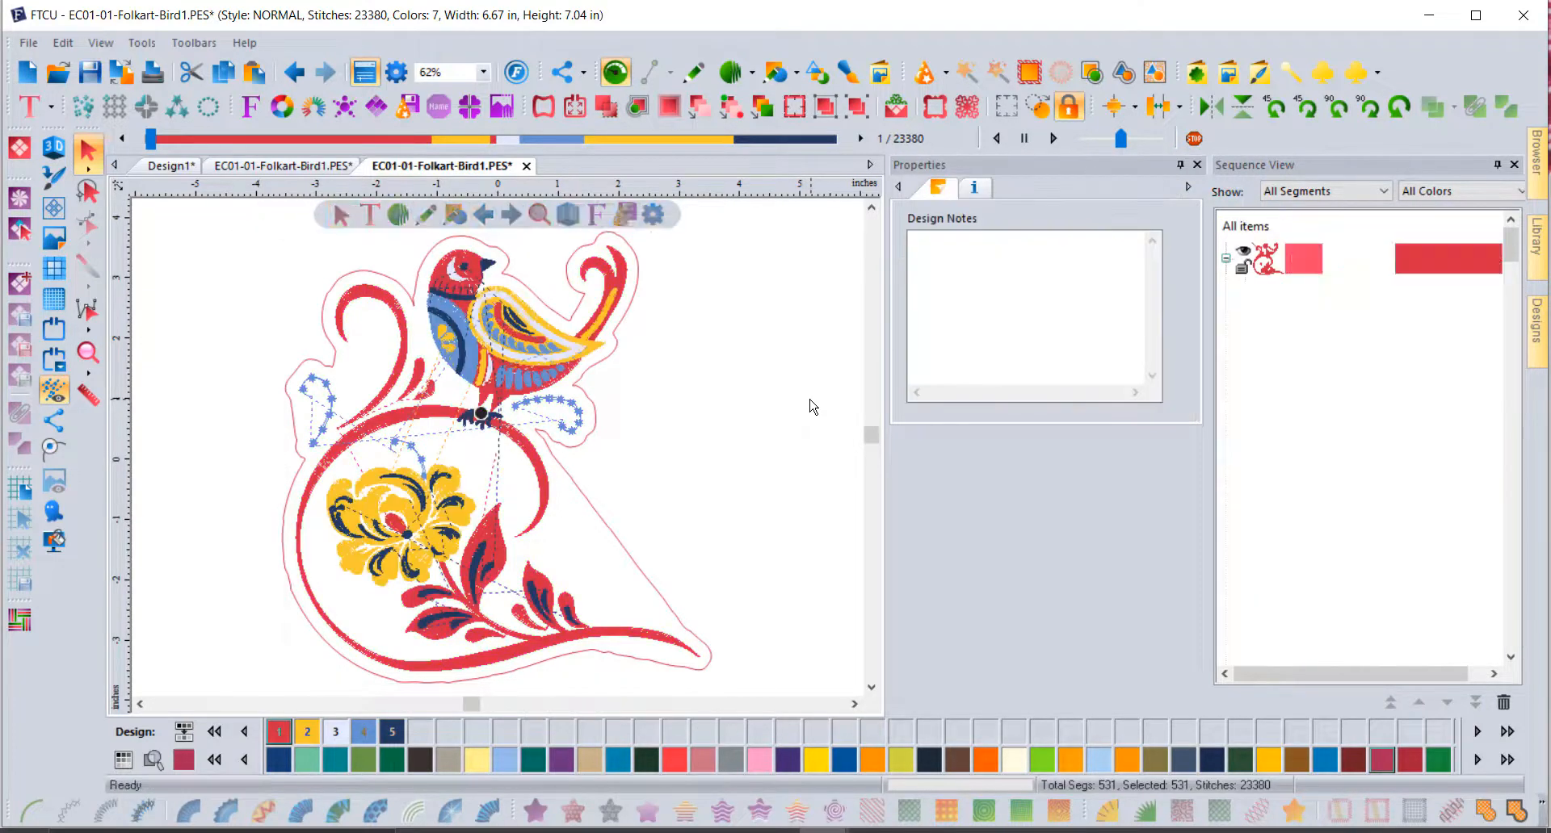
click(870, 688)
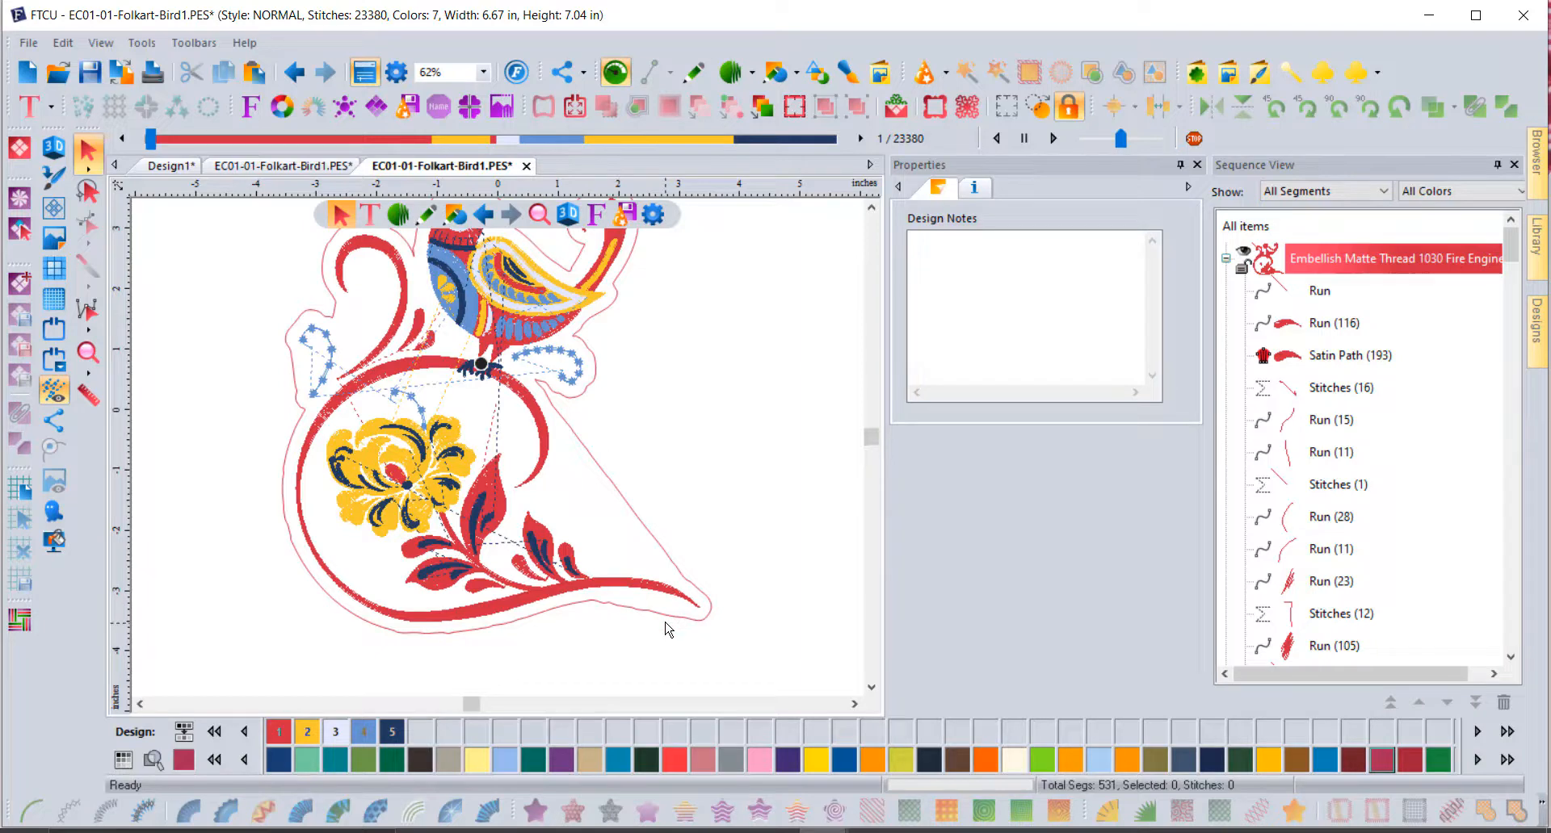
Step: With the Shape tool, delete and reposition nodes along the outline's bottom edge
click(596, 390)
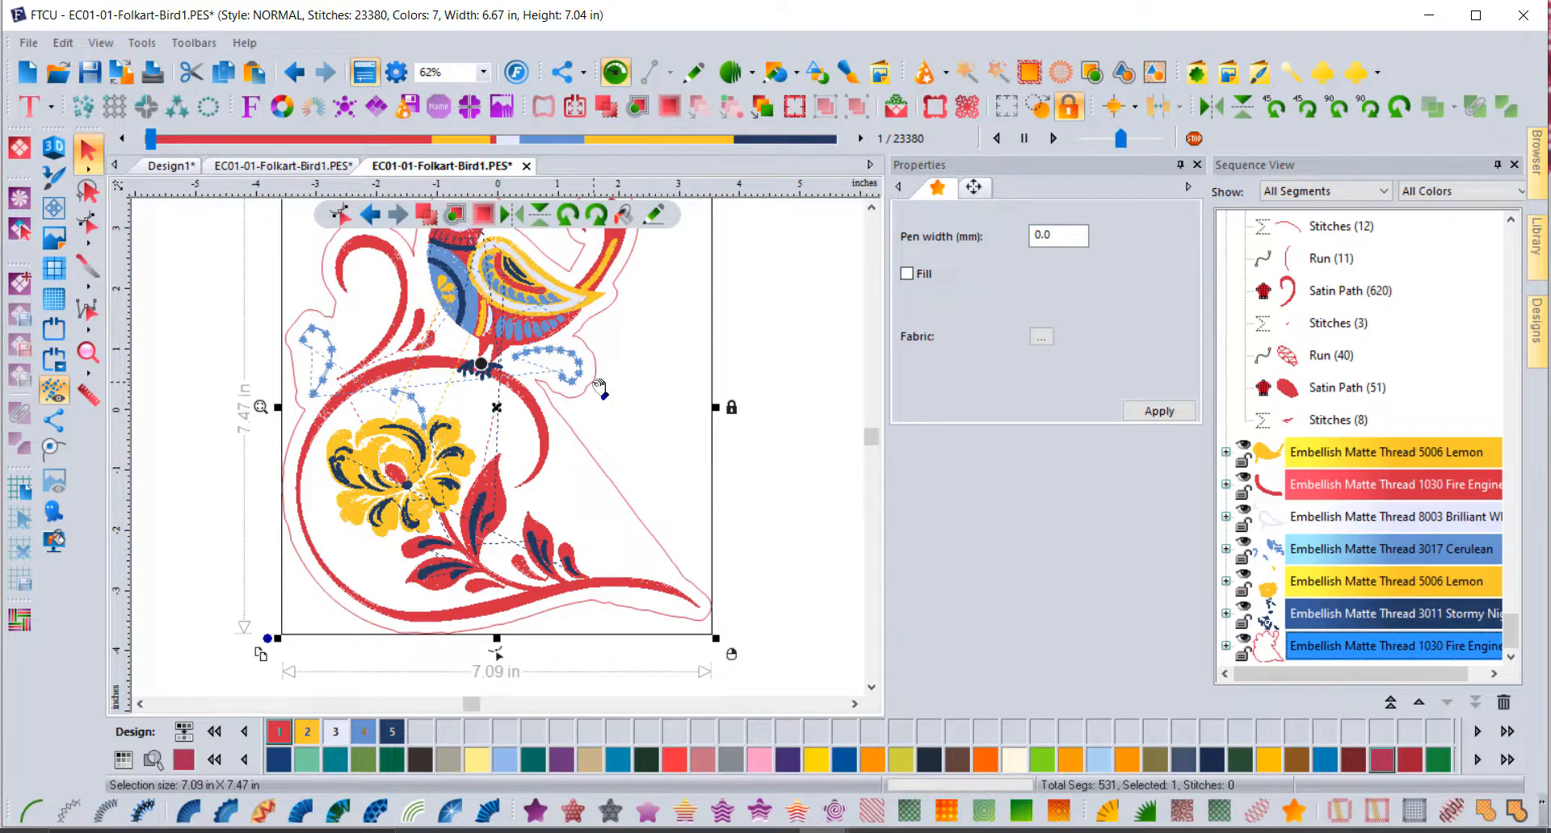
click(88, 225)
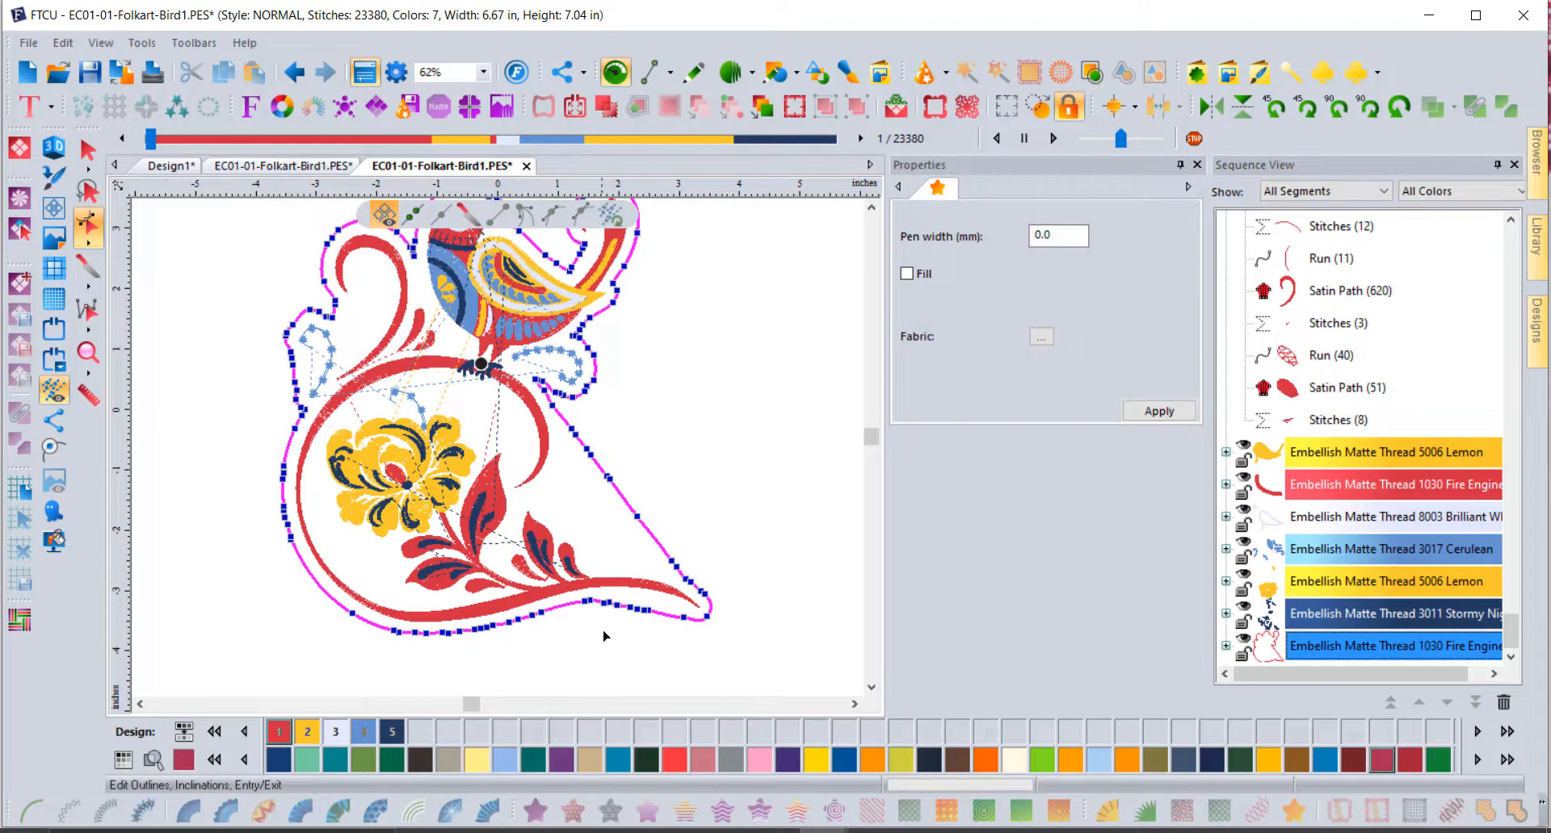
scroll(642, 609, up, 2)
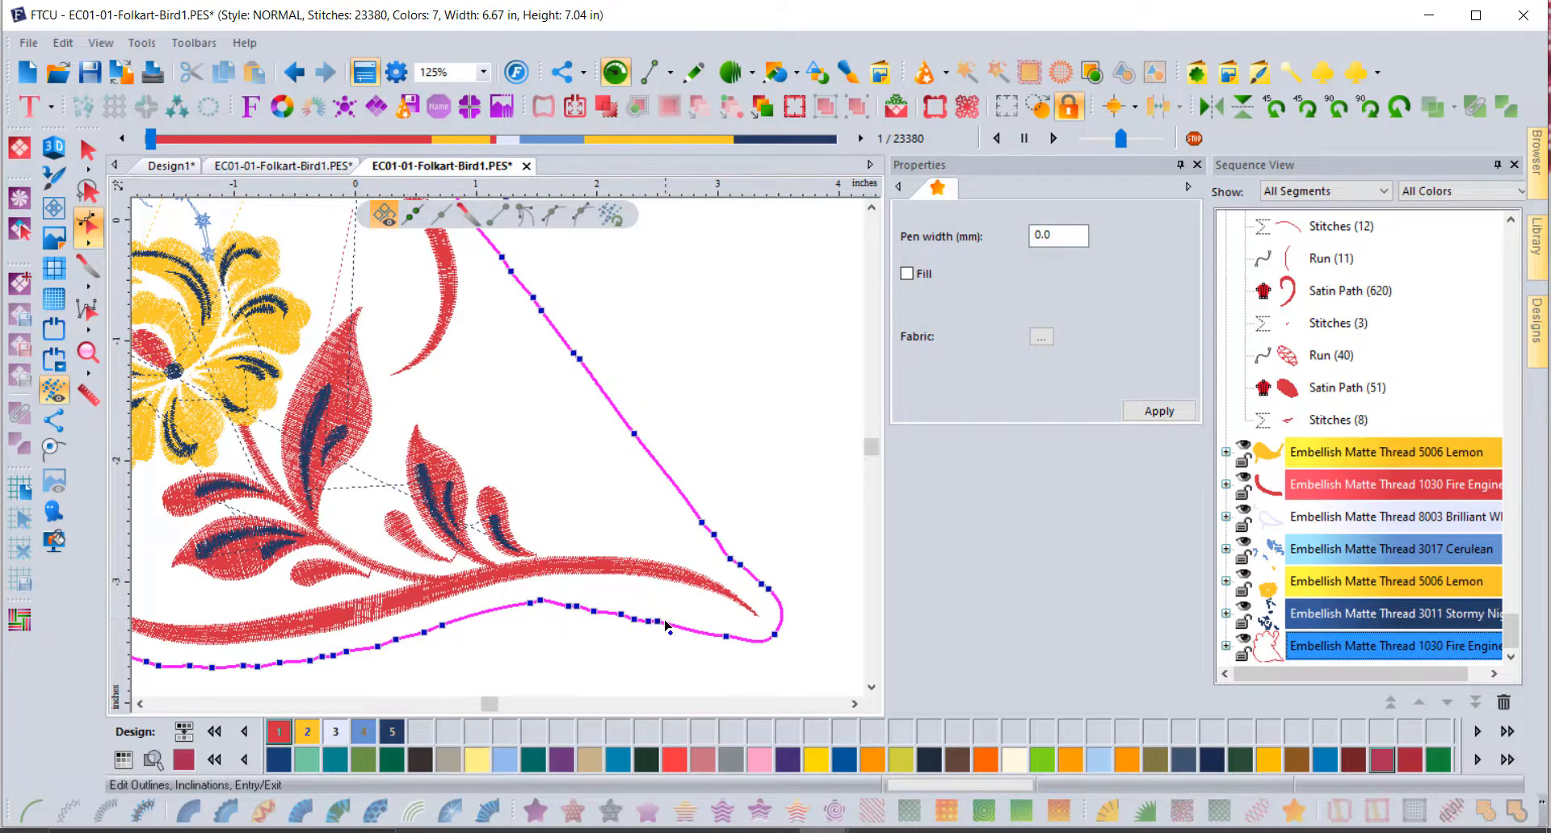
click(666, 623)
drag(727, 636, 540, 597)
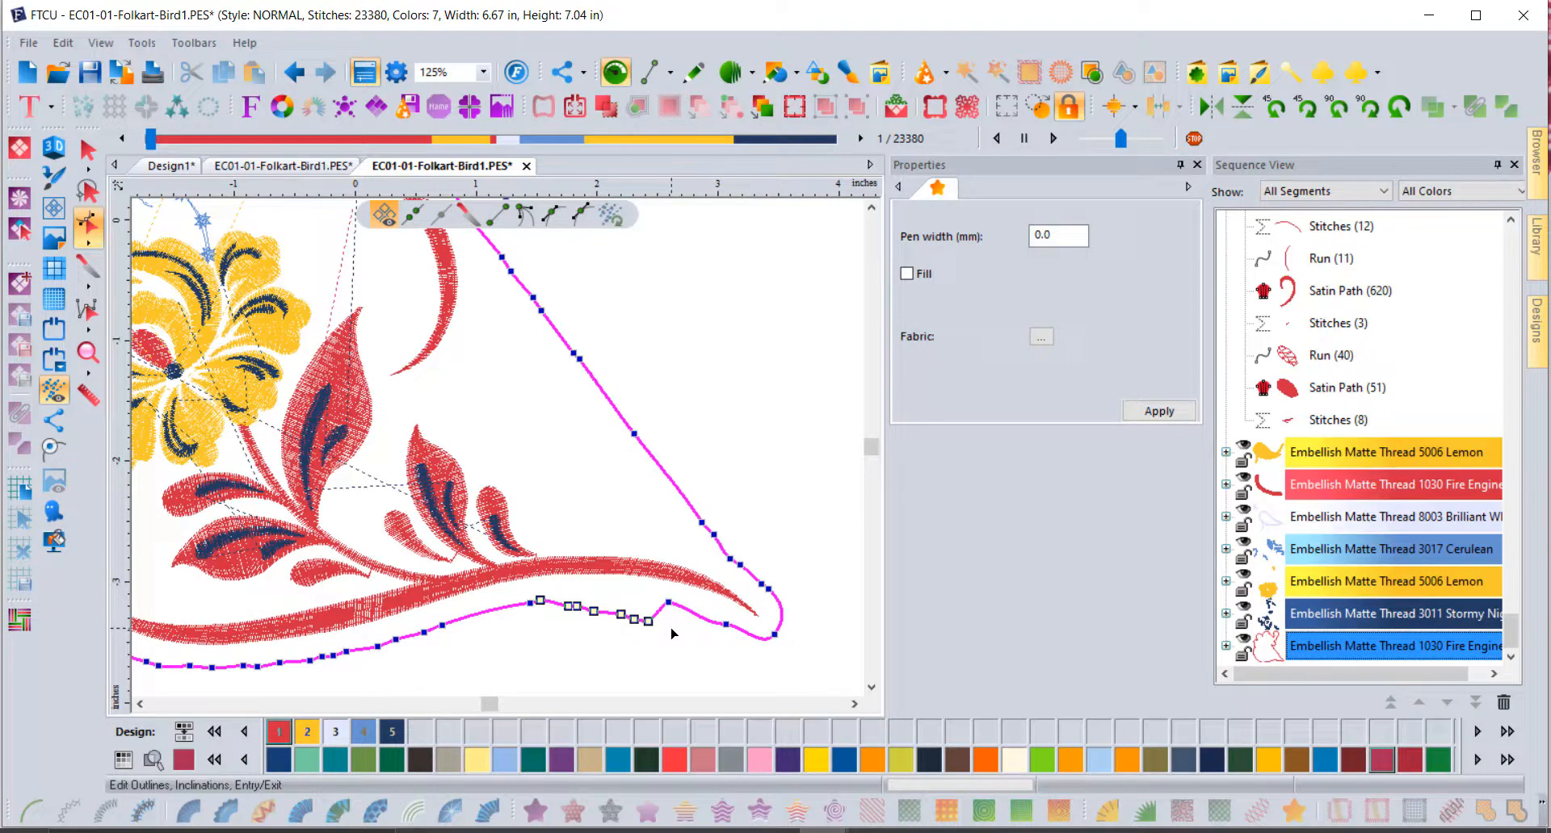
key(Delete)
drag(667, 605, 647, 600)
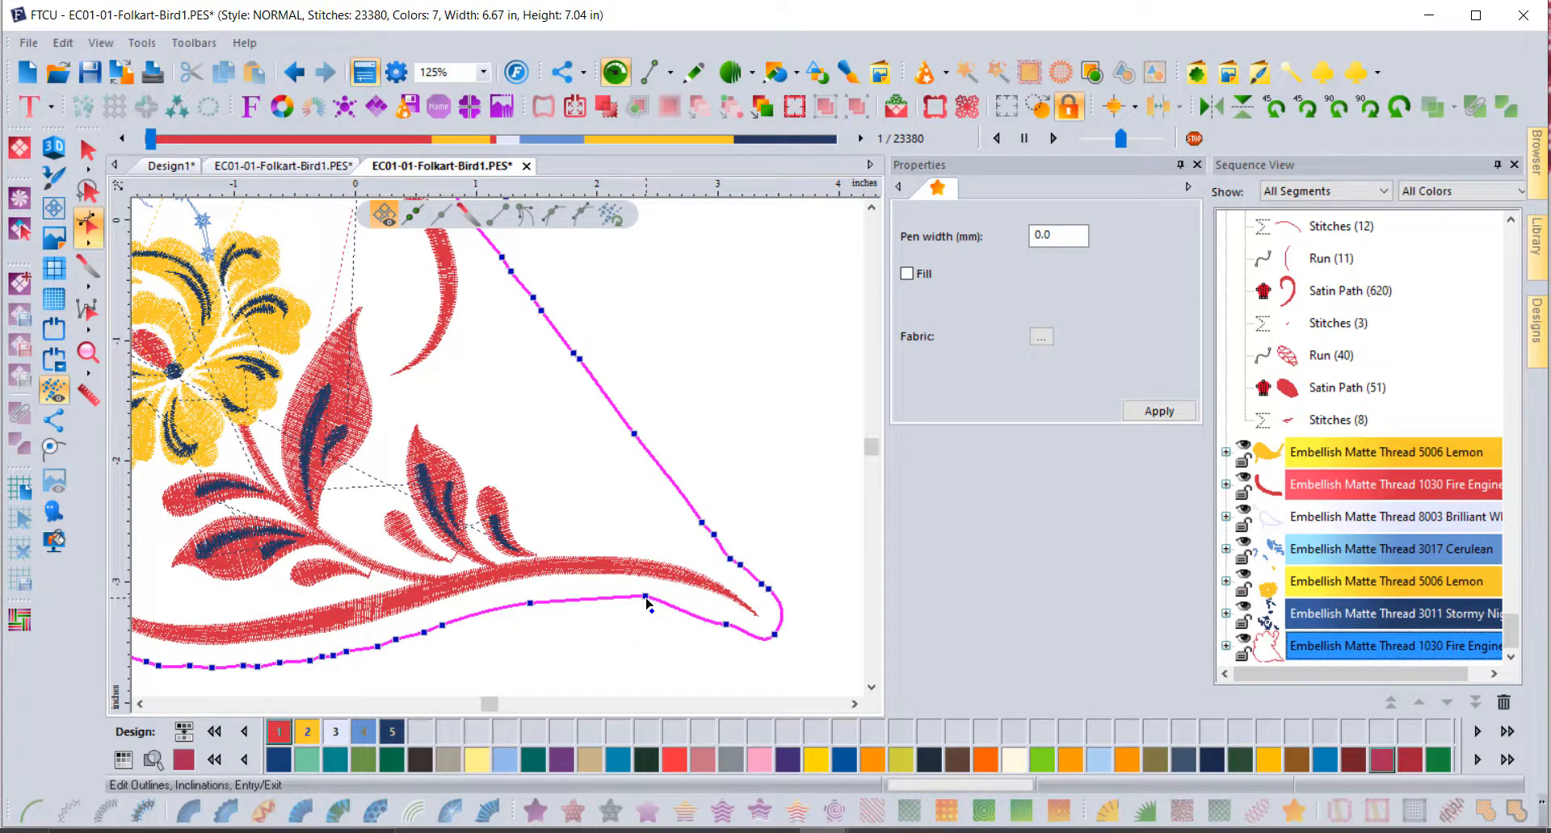
Step: Set the moved node and a run of bottom-edge nodes to Smooth, then finish editing
right_click(647, 602)
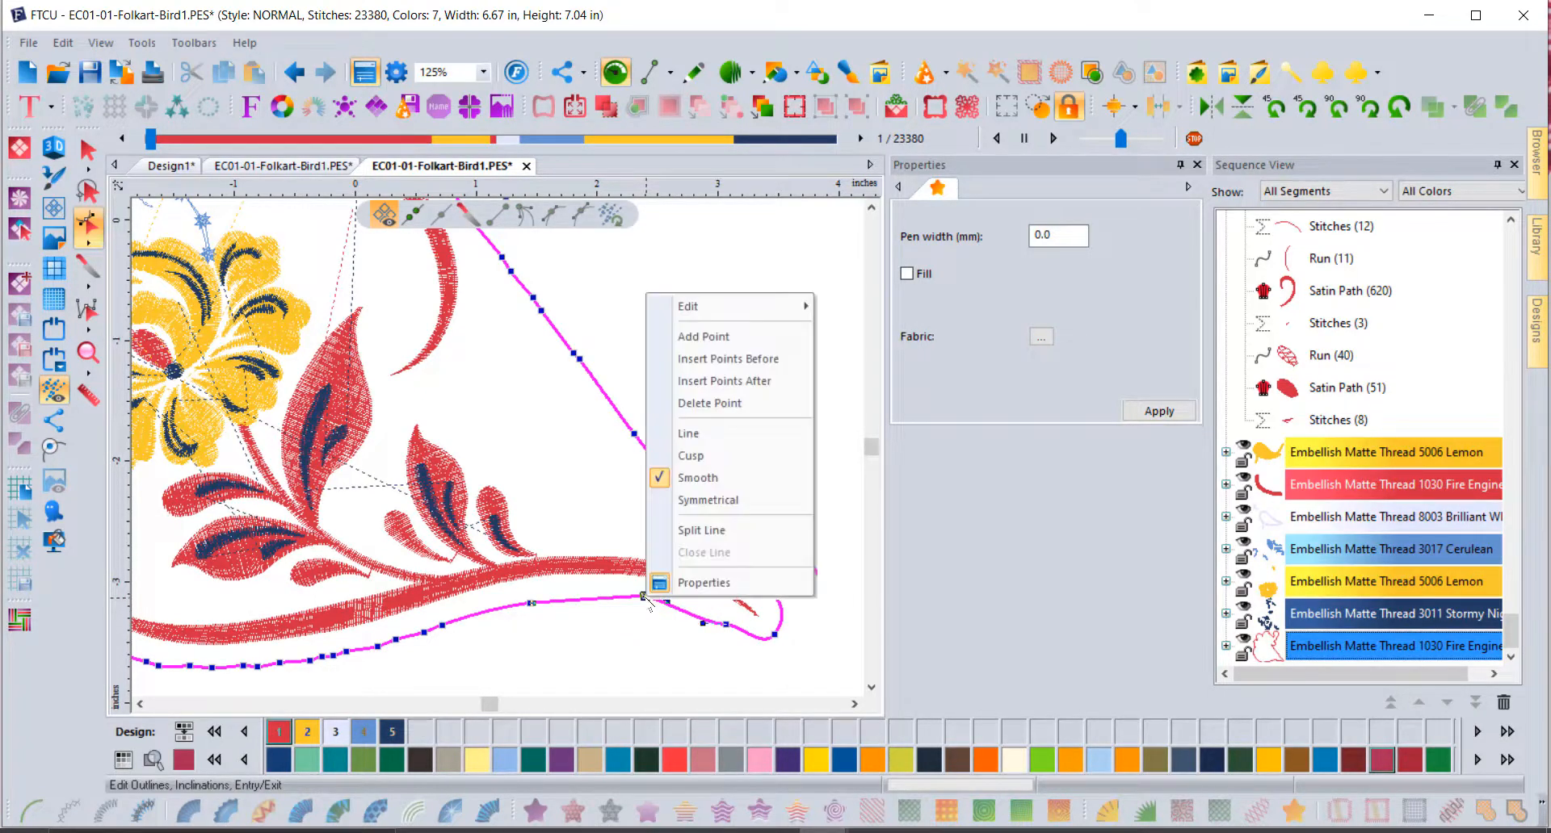
click(713, 477)
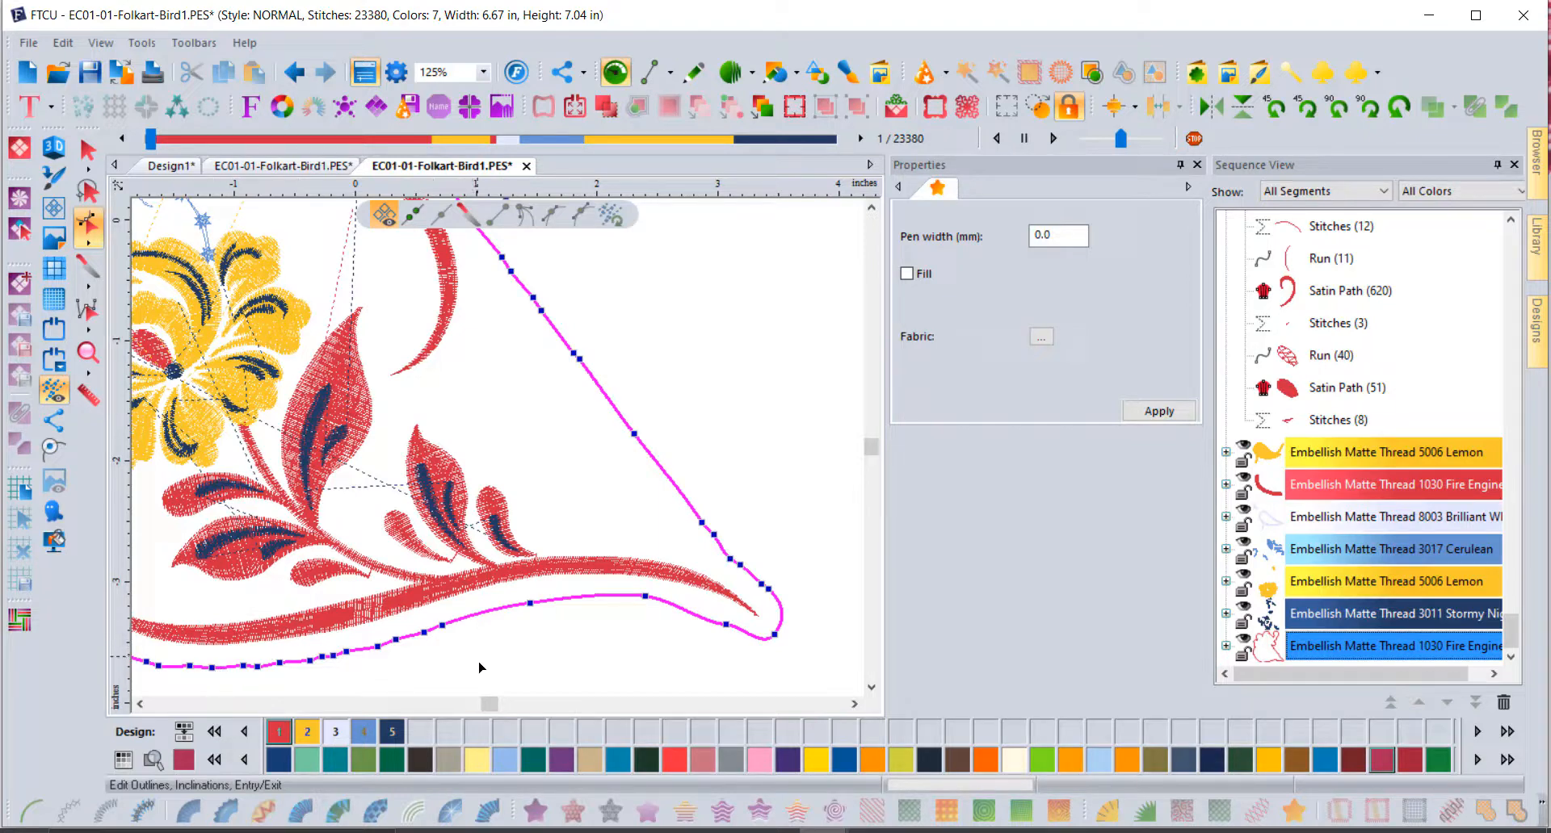
drag(484, 686, 298, 613)
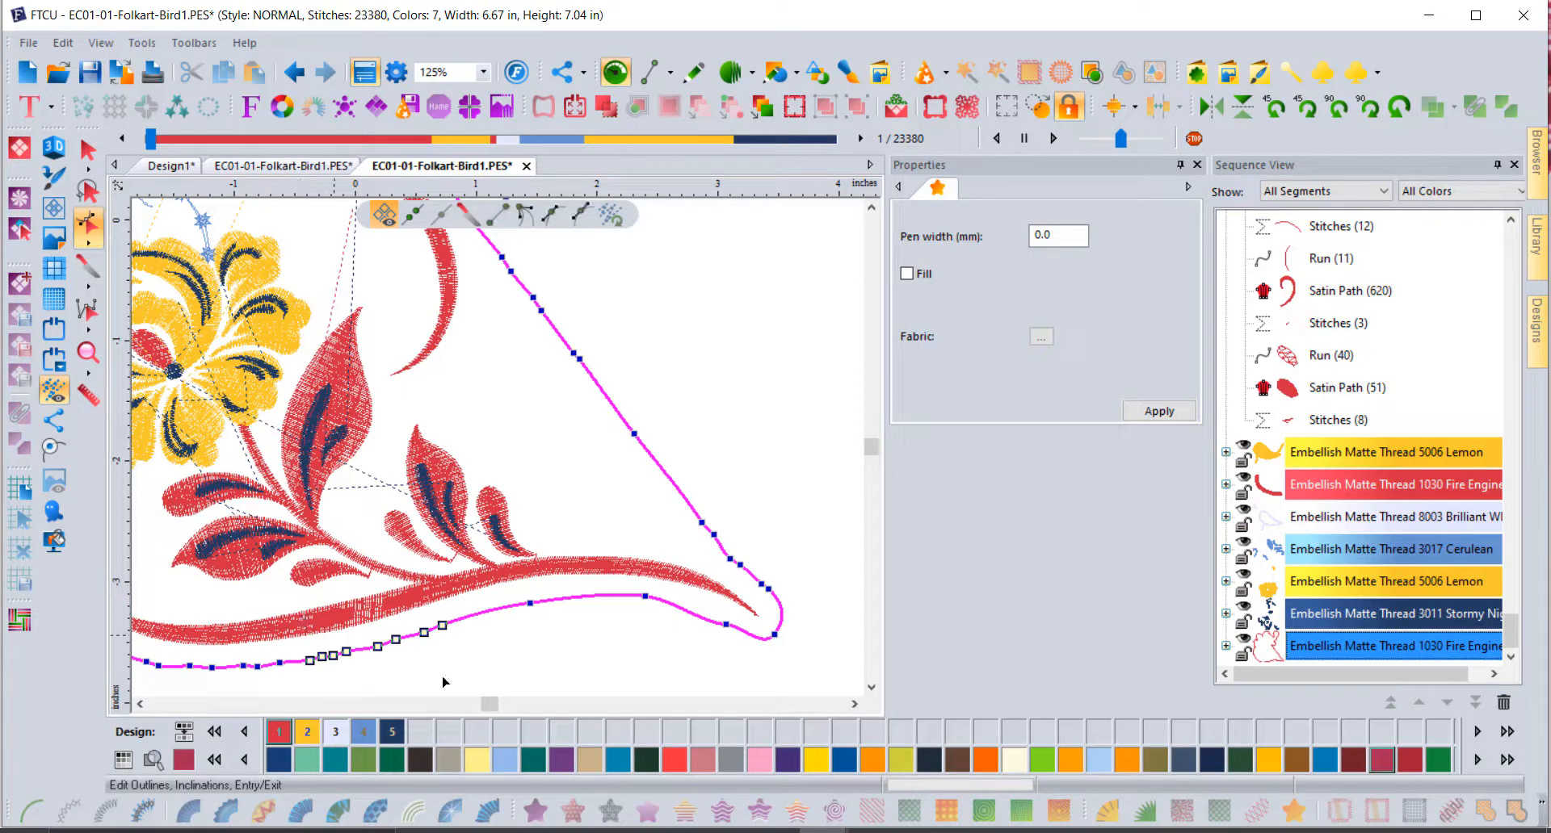
right_click(427, 636)
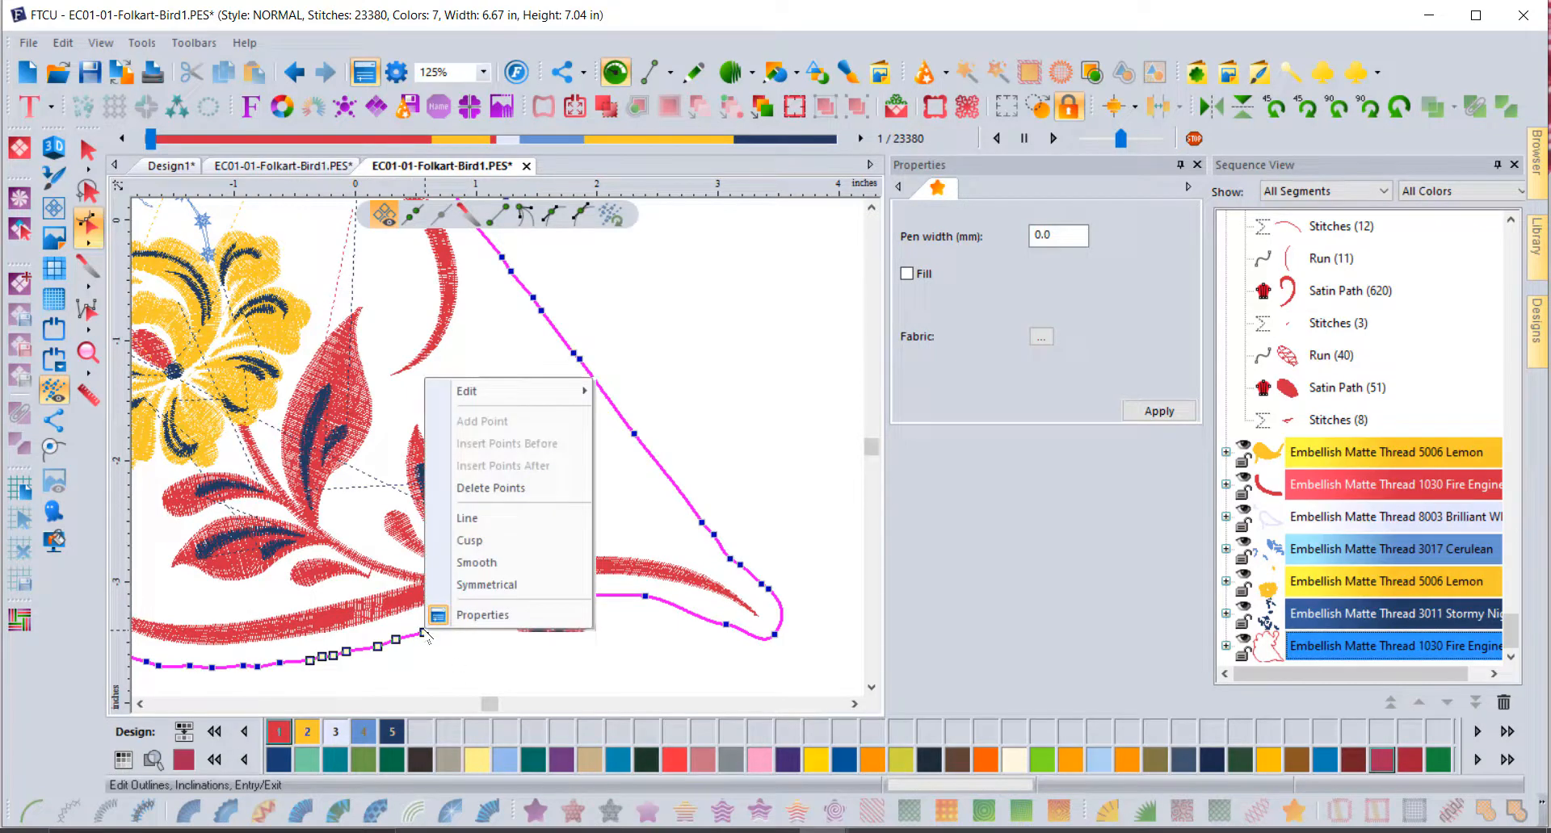
click(483, 563)
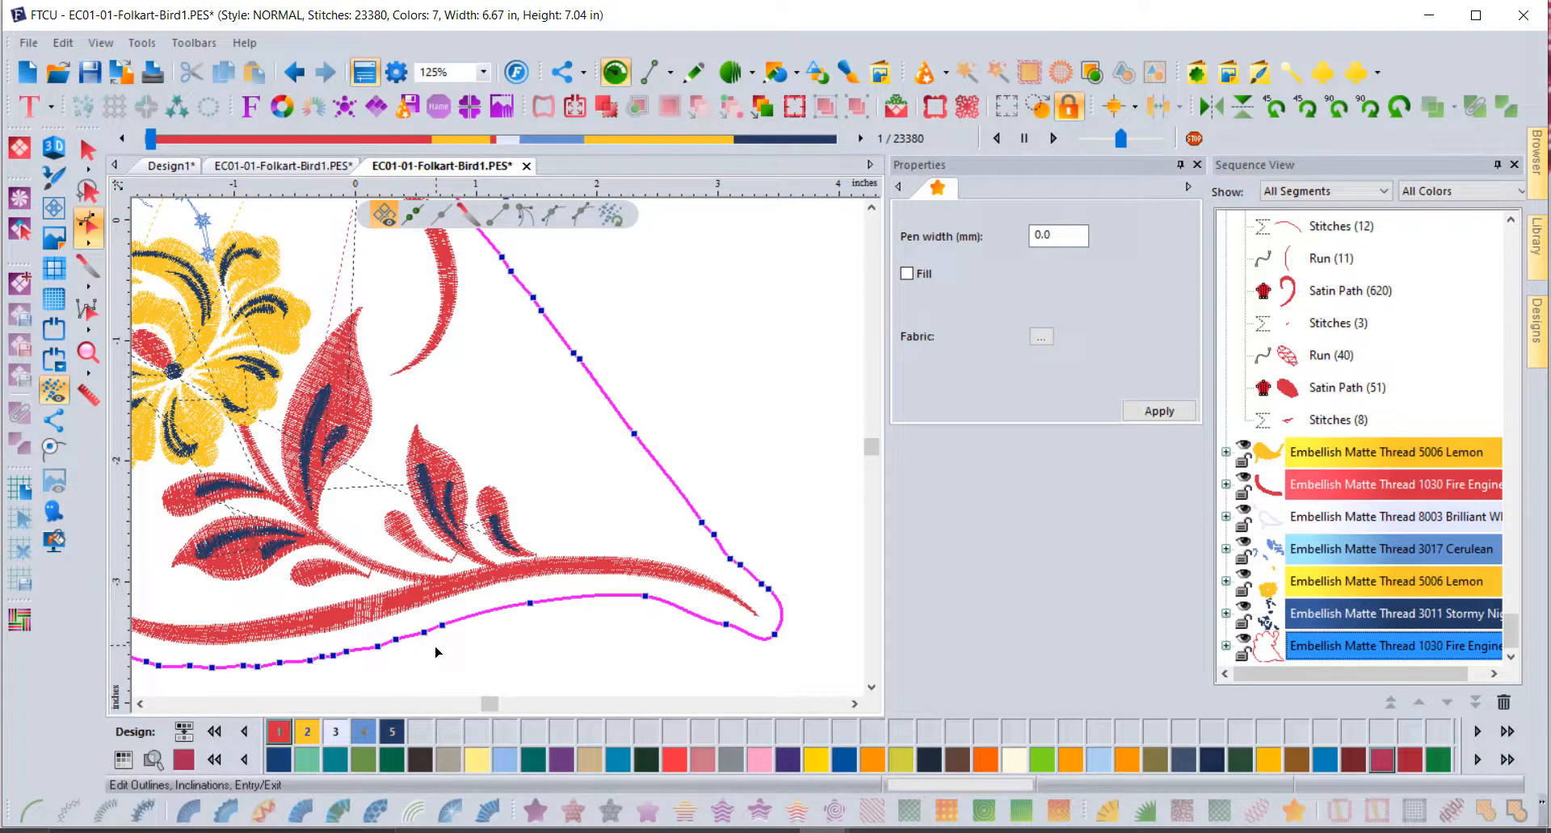
key(Escape)
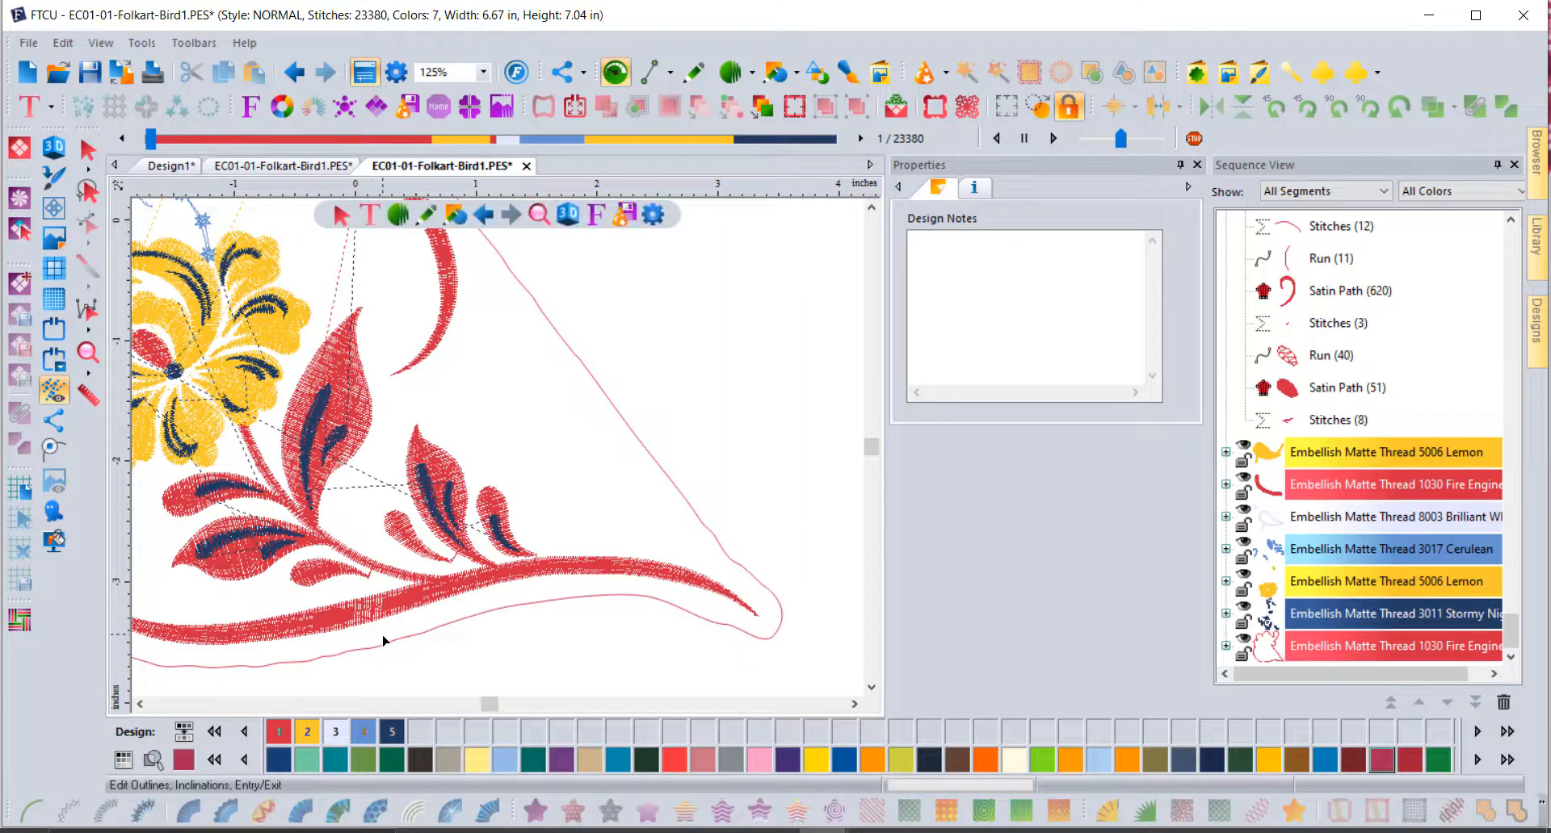
Step: Stitch the outline's thread block as a single running stitch and view it in 3D
scroll(384, 640, up, 3)
scroll(474, 647, down, 3)
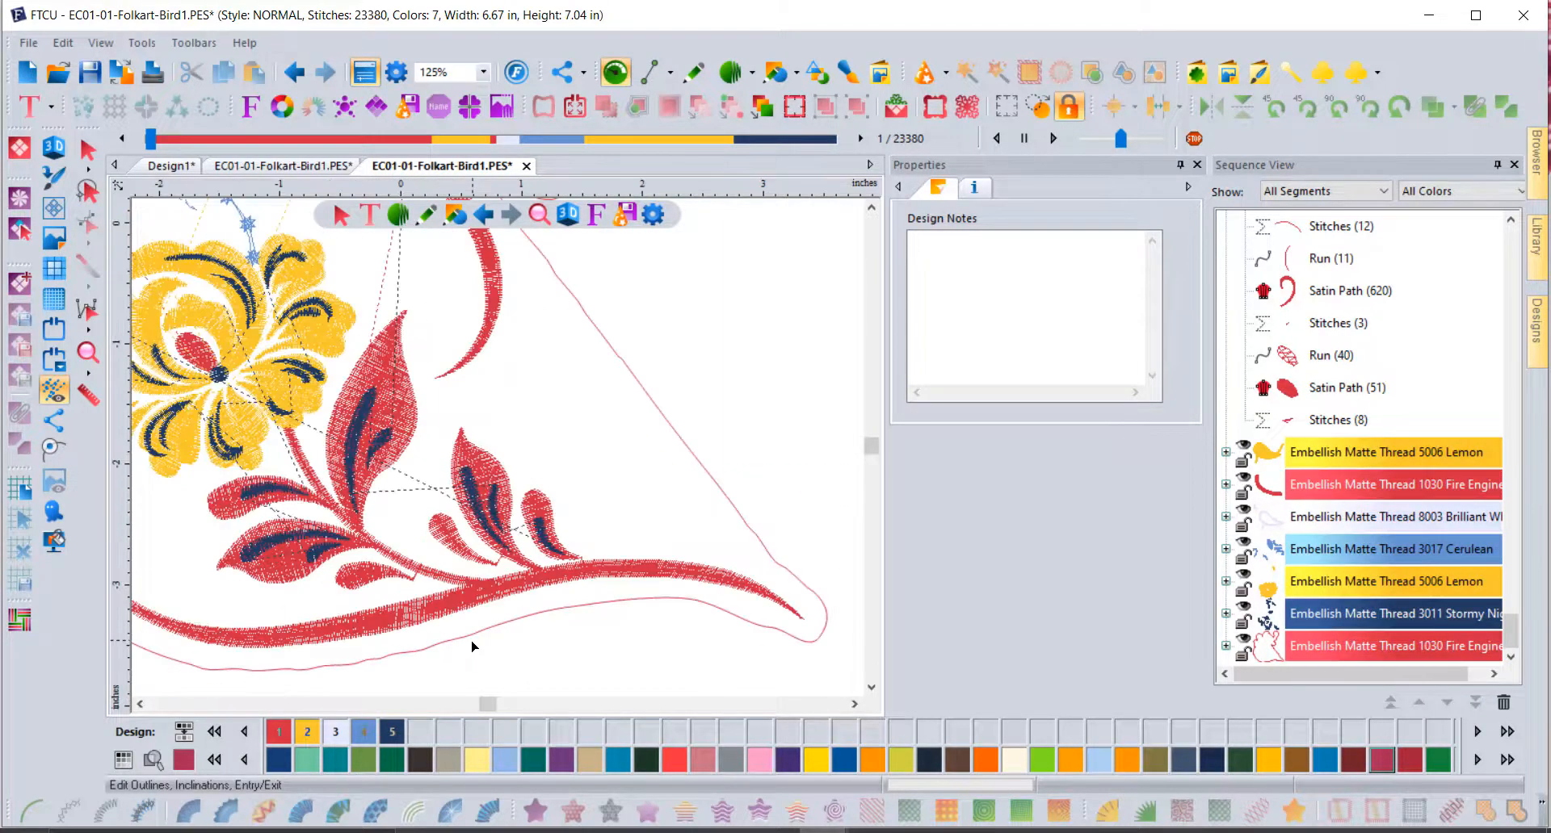
scroll(680, 462, down, 3)
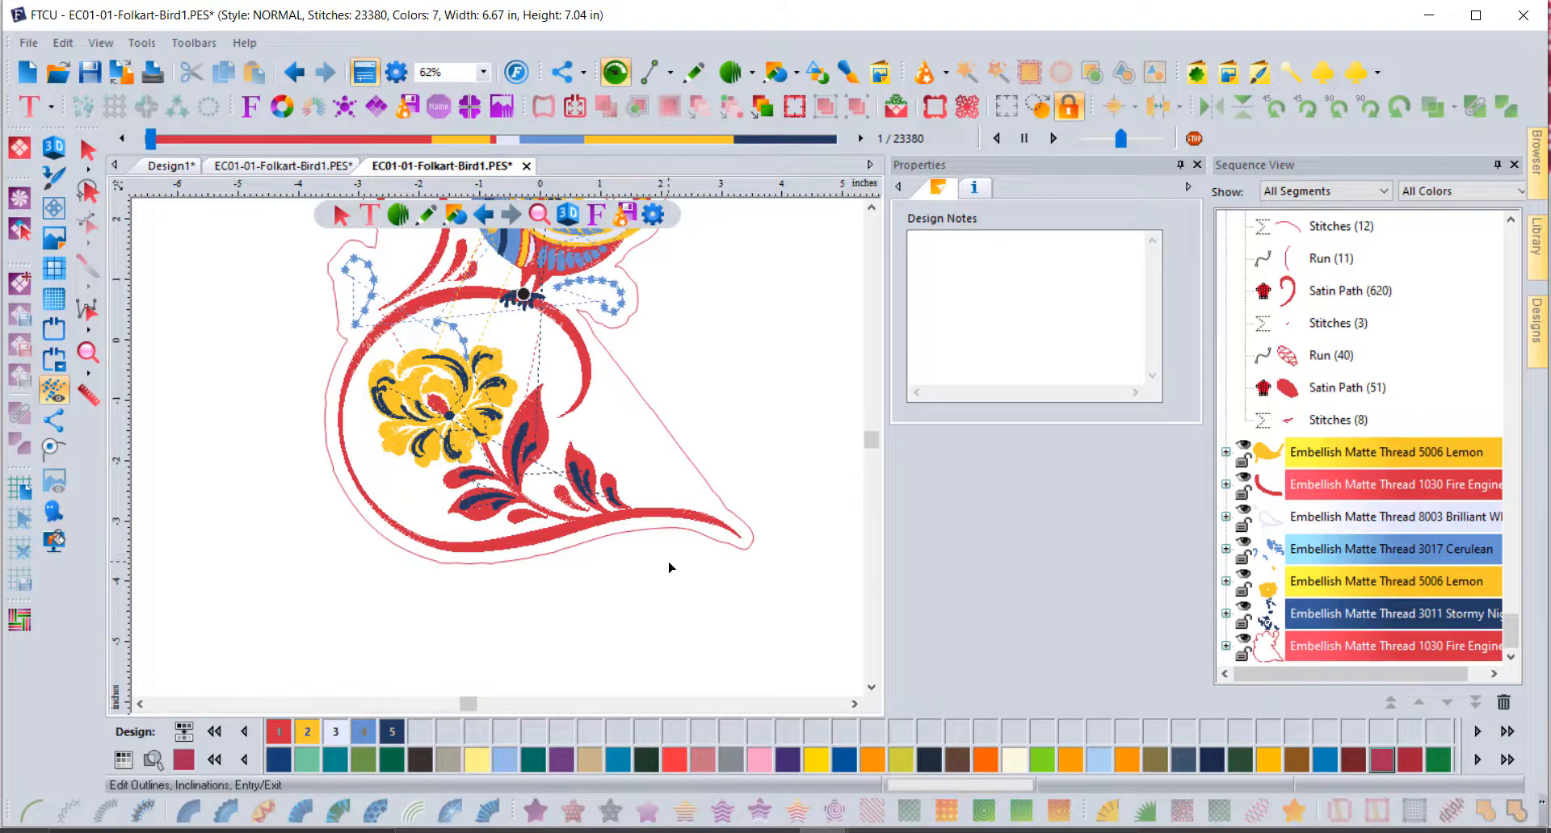
click(1314, 652)
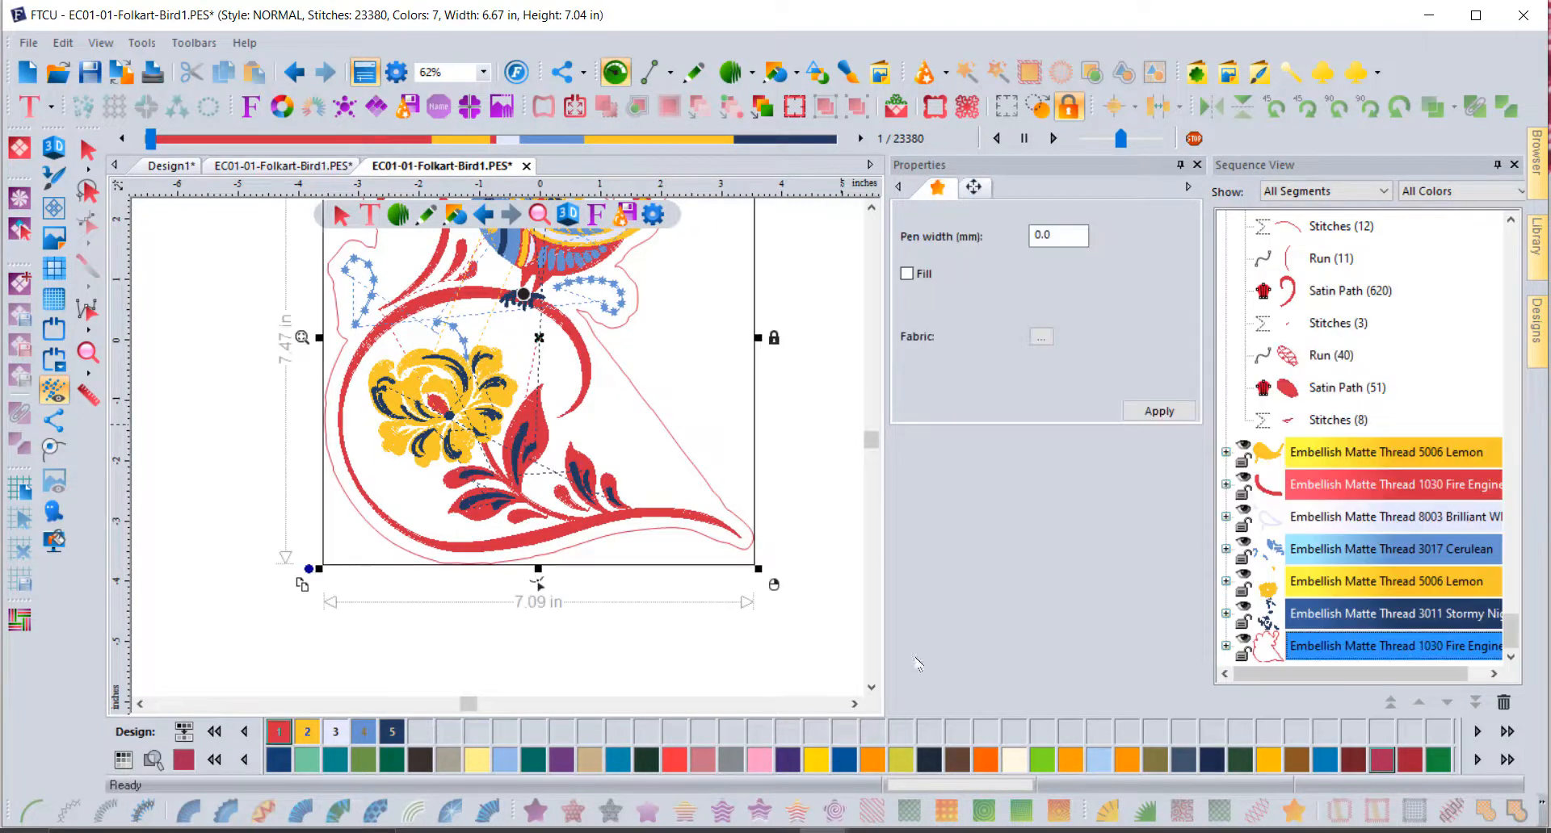
click(30, 810)
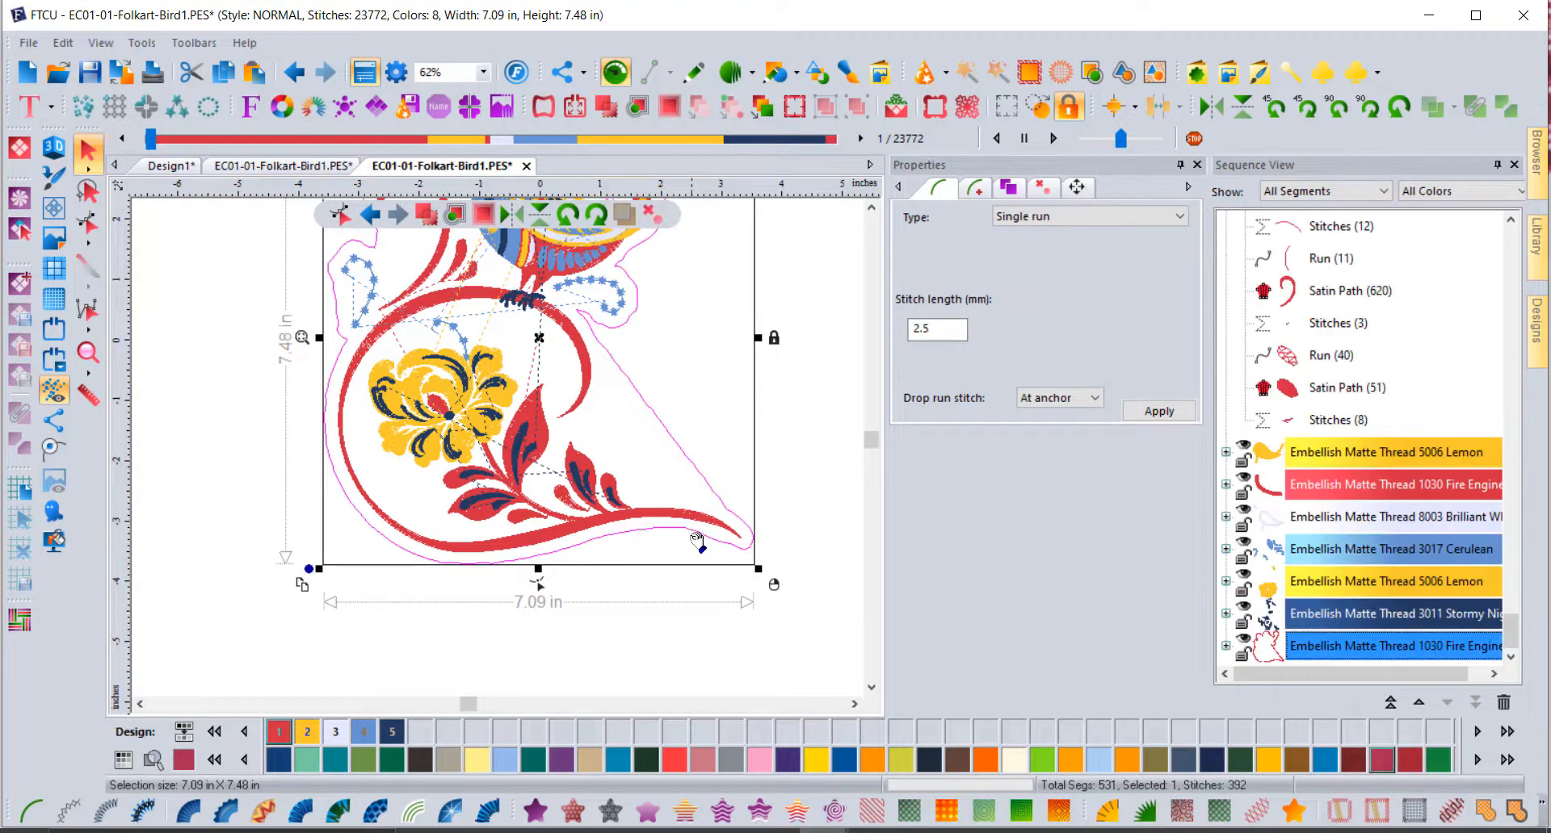
click(53, 146)
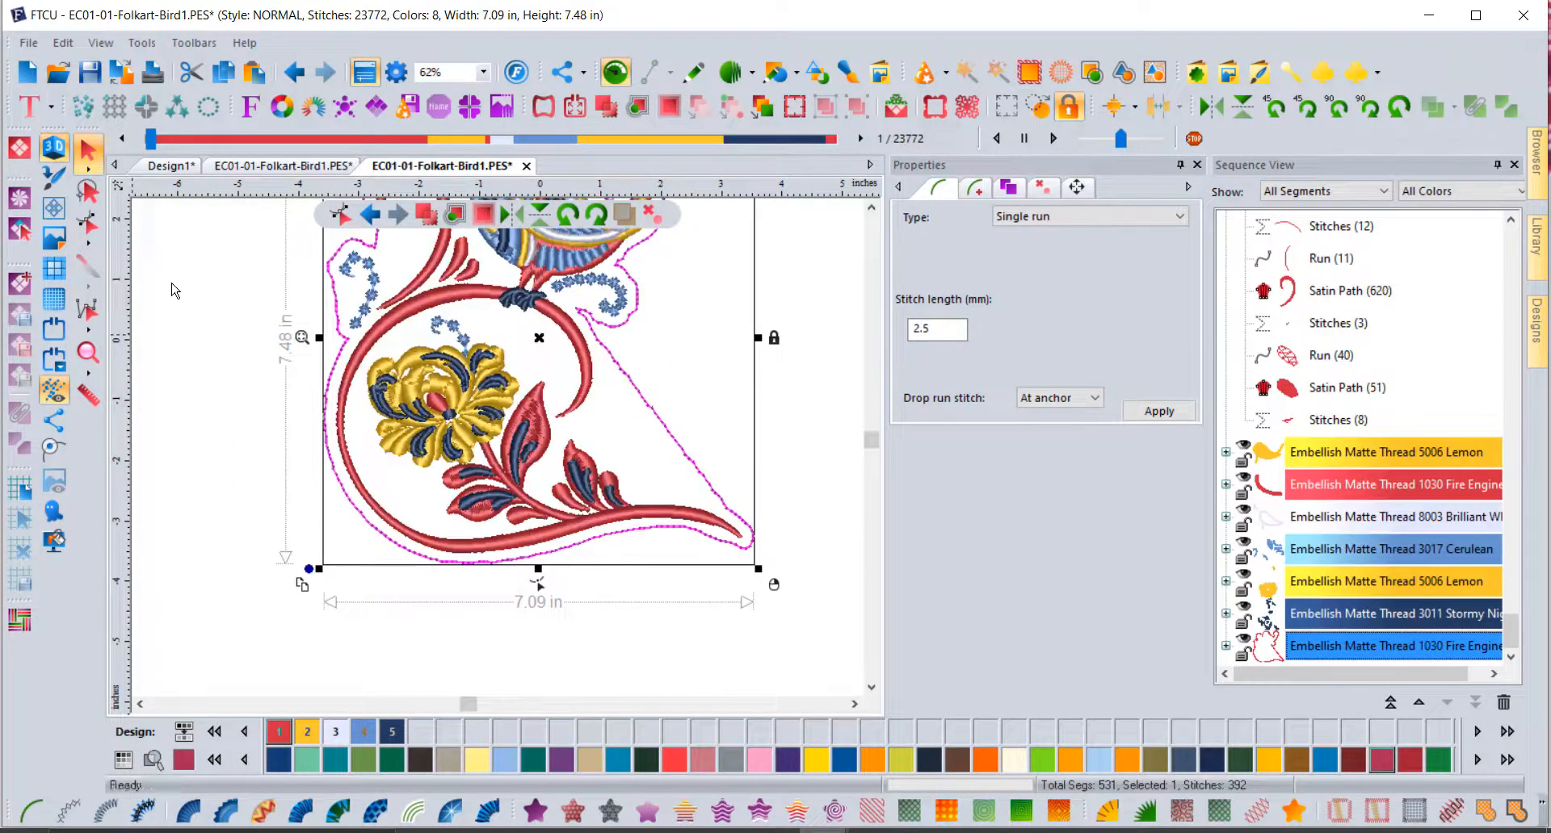
click(187, 336)
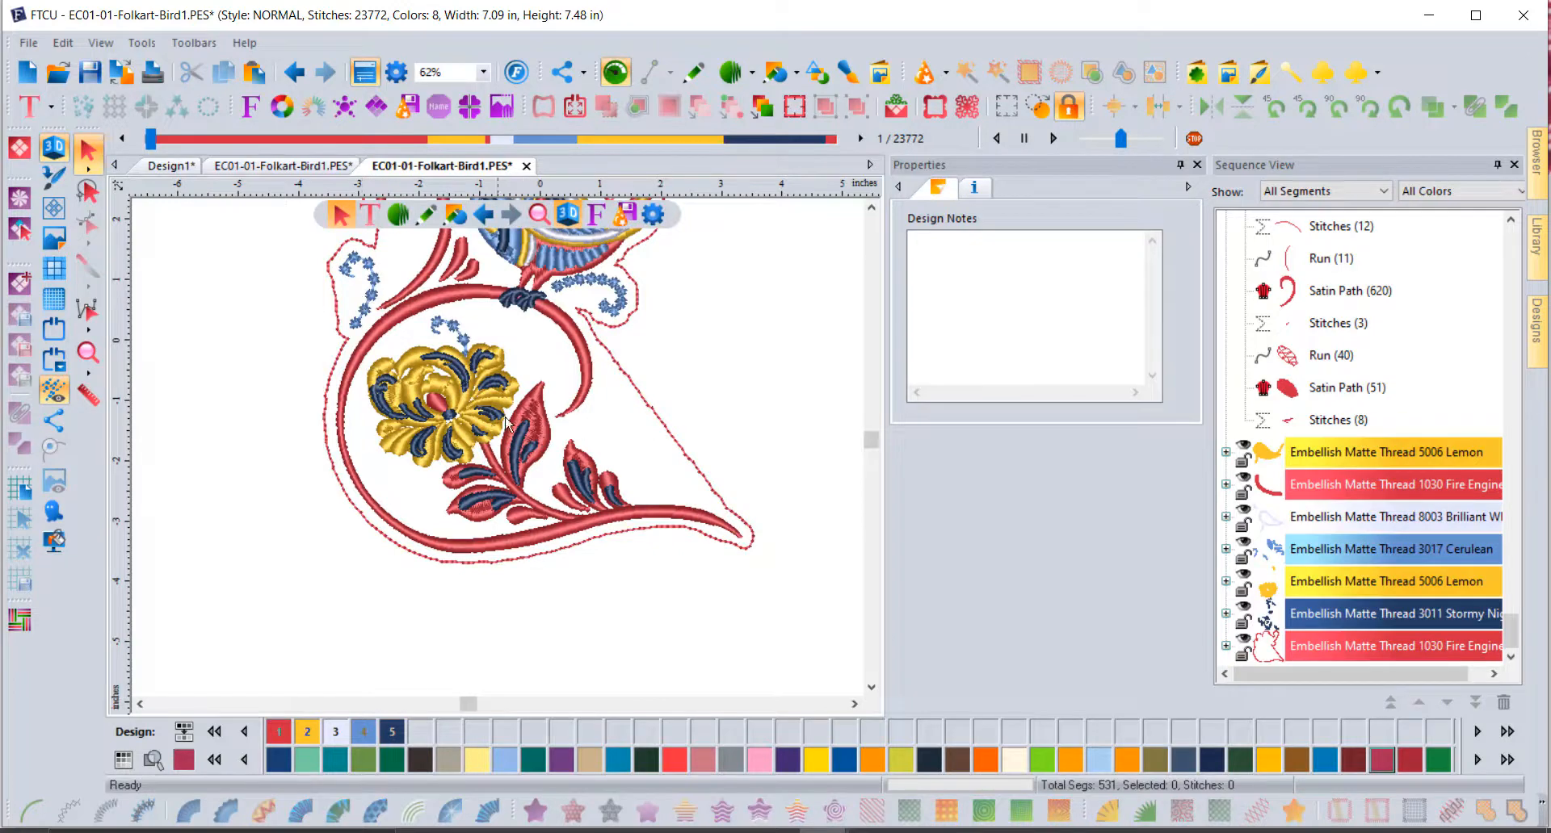
Step: Zoom out and bring the Visualizer camera window to the front
scroll(548, 369, down, 1)
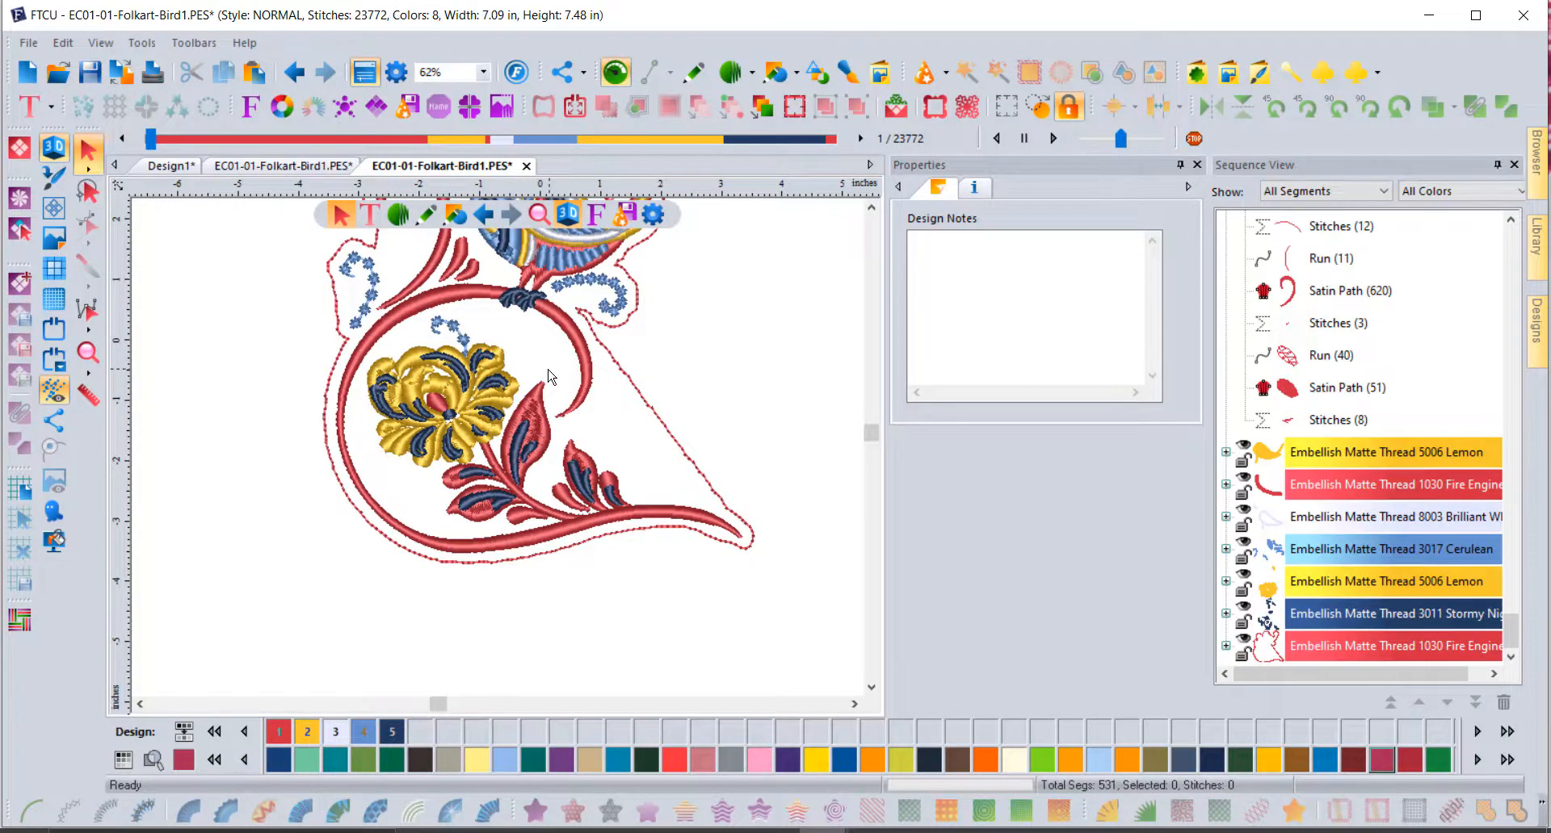
click(871, 209)
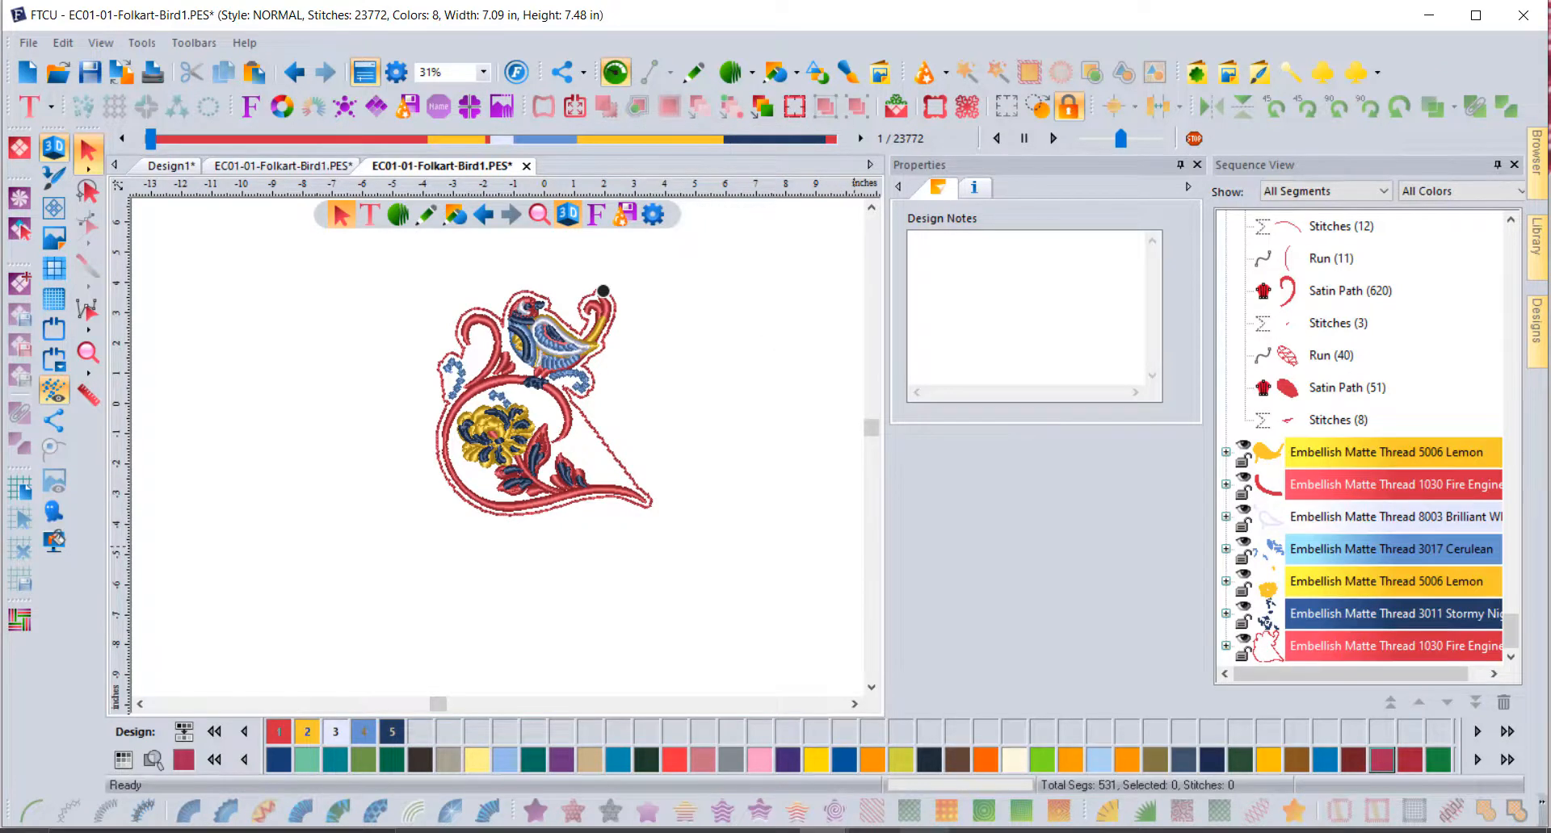
click(925, 831)
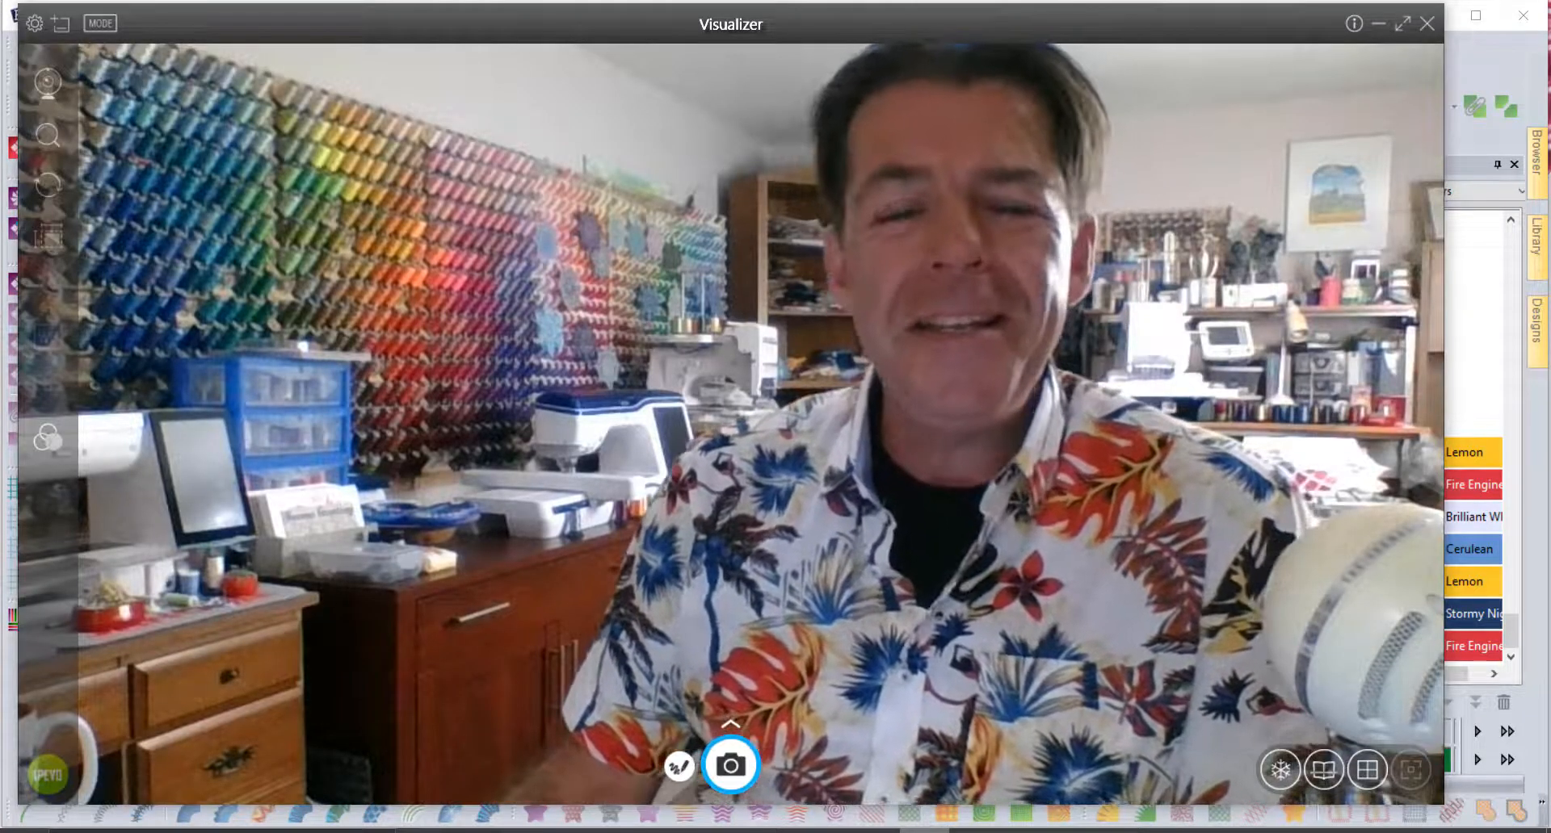